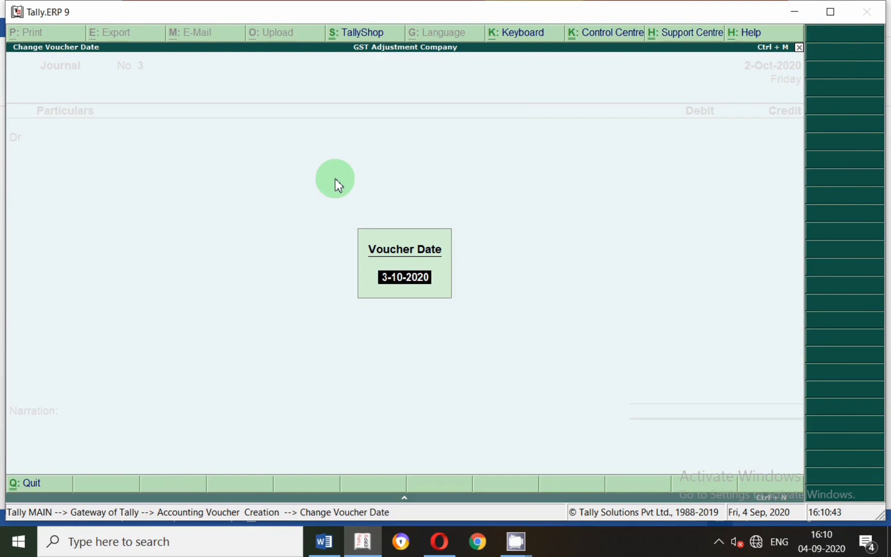
Set the journal voucher's date to 1 September 2020.
text(2.)
key(BackSpace)
key(BackSpace)
text(1.)
key(Return)
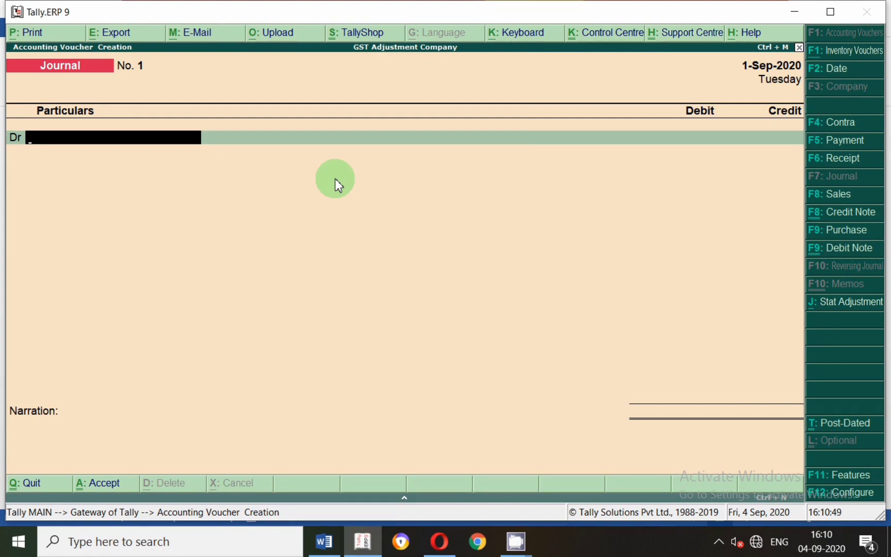
Check the first entry in the Word document, return to Tally and debit Cash with 500000 in the journal voucher.
key(alt+Tab)
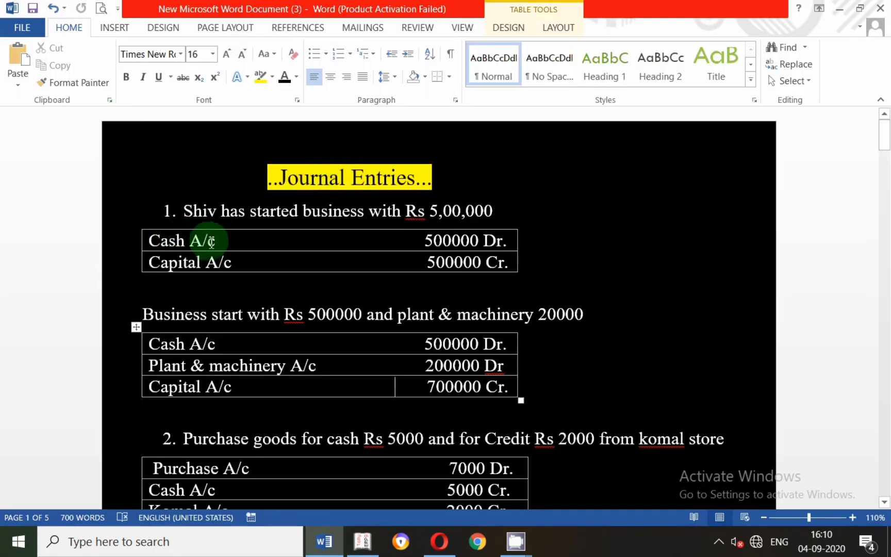
key(alt+Tab)
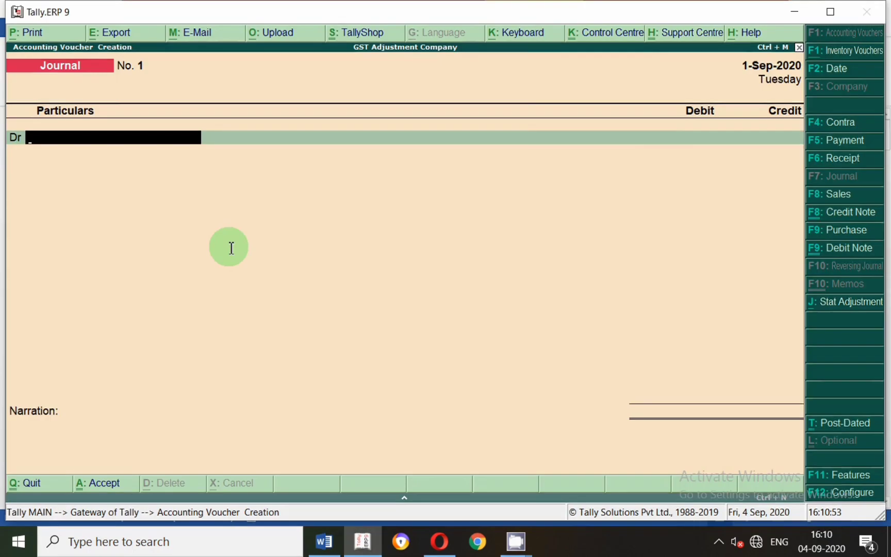
text(Cash)
key(Return)
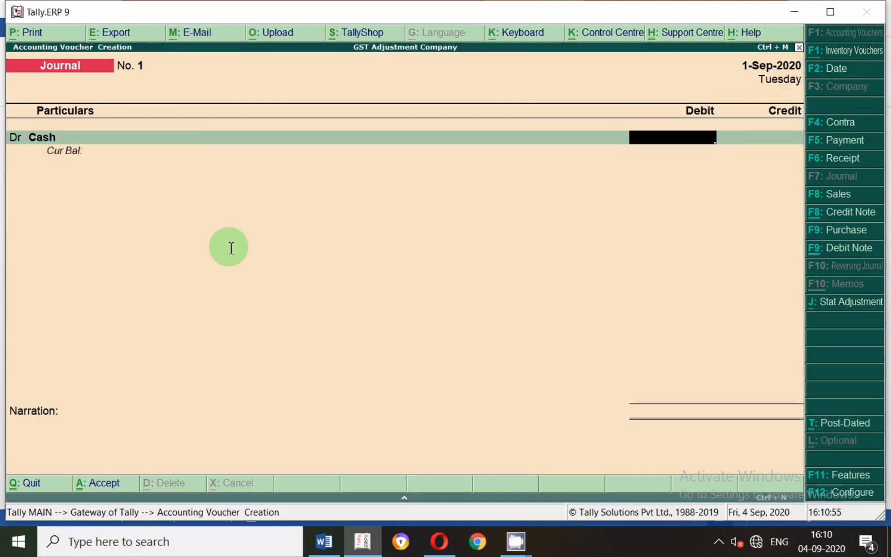
text(500000)
key(Return)
Create a ledger named Capital A.C under Capital Account for the credit line, keeping the remaining ledger details at their defaults.
text(Ca)
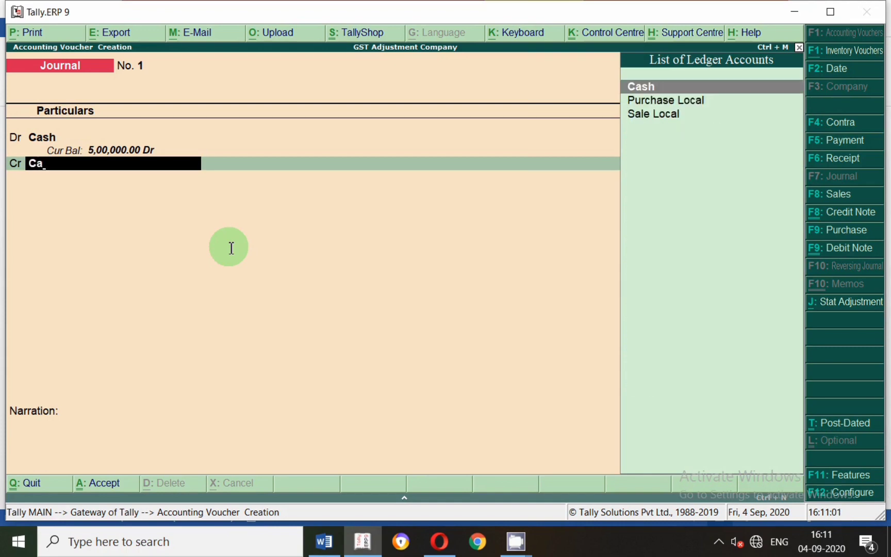
key(alt+c)
text(Capital)
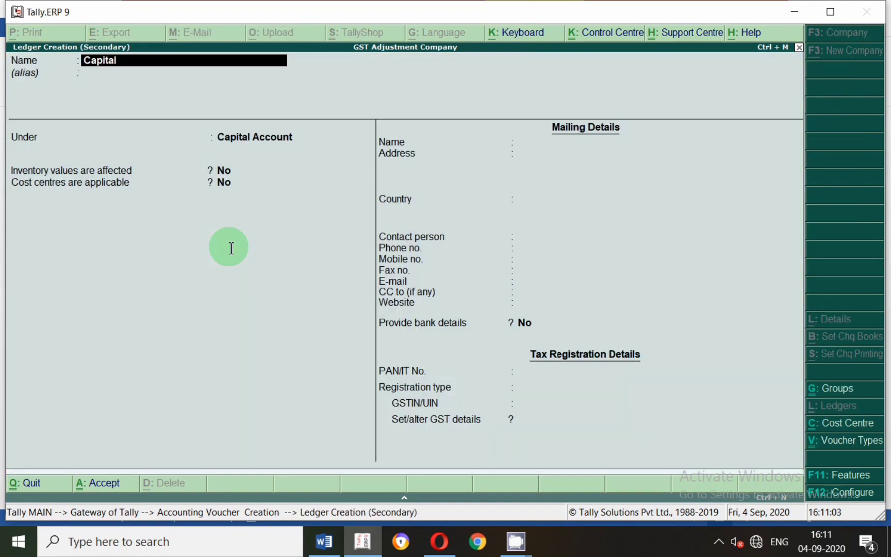
text( A.c)
key(Return)
key(Return)
key(Return)
key(Return)
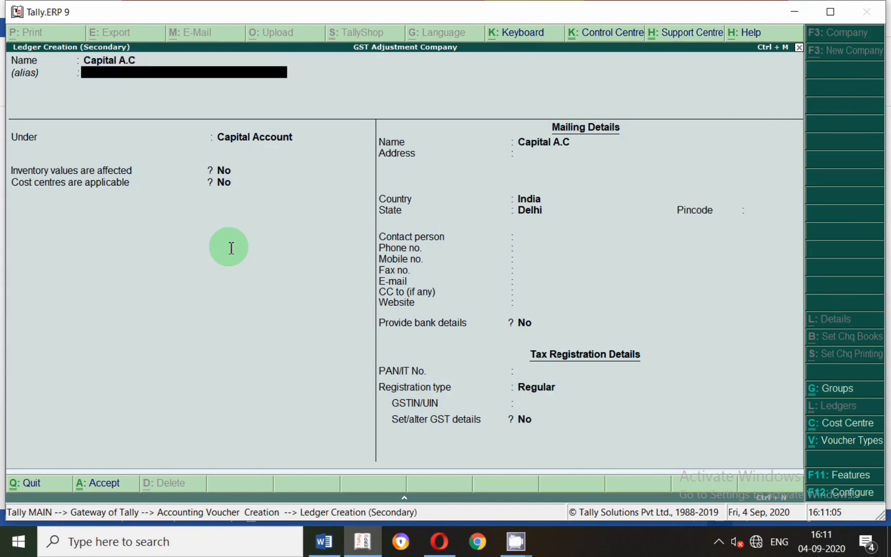
key(Return)
key(Return)
key(Return)
key(Return)
key(Return)
key(Return)
key(Return)
key(Return)
key(Return)
key(Return)
key(Return)
key(Return)
key(Return)
key(Return)
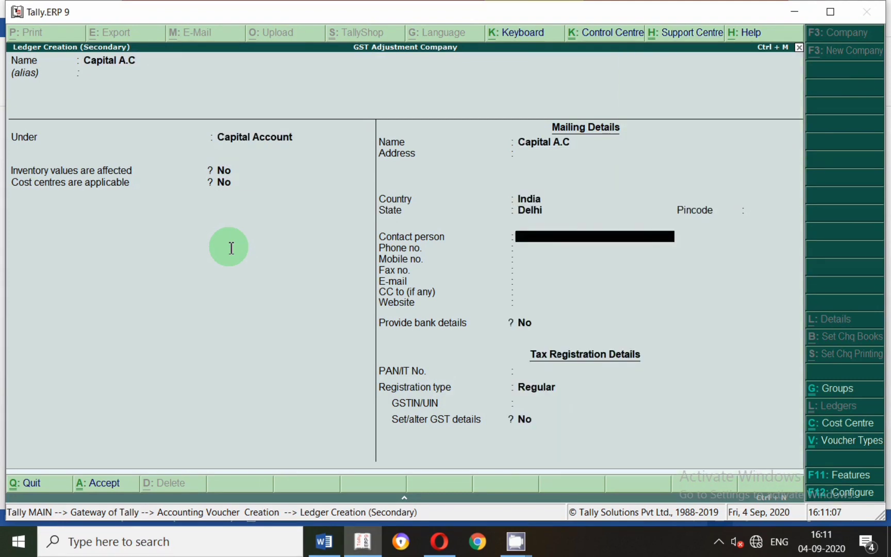
key(Return)
key(Return)
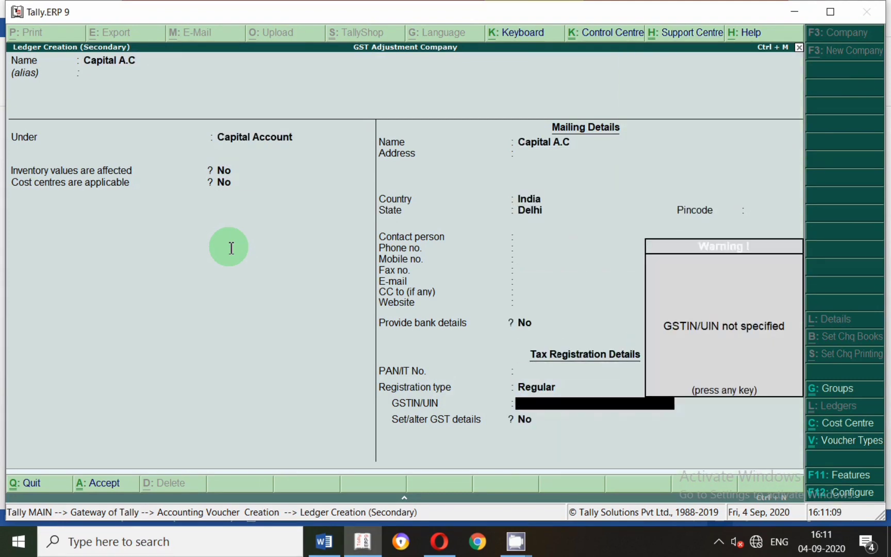
key(Return)
key(Return)
Credit Capital A.C with 5,00,000 and save the journal voucher without a narration.
key(Return)
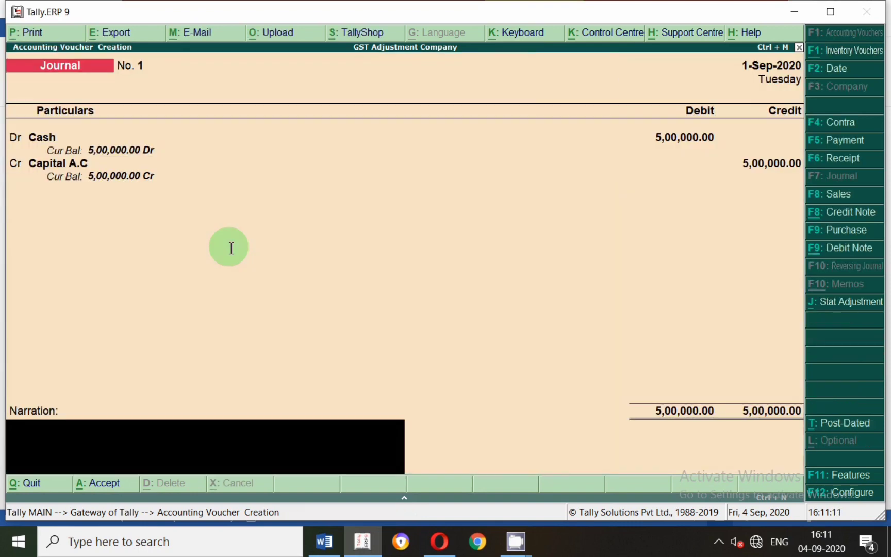
key(Return)
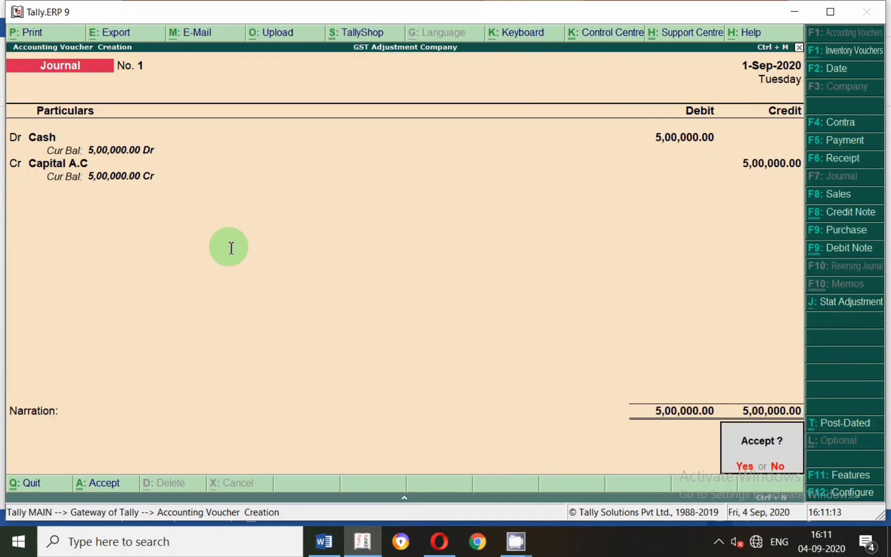
key(Return)
key(alt+Tab)
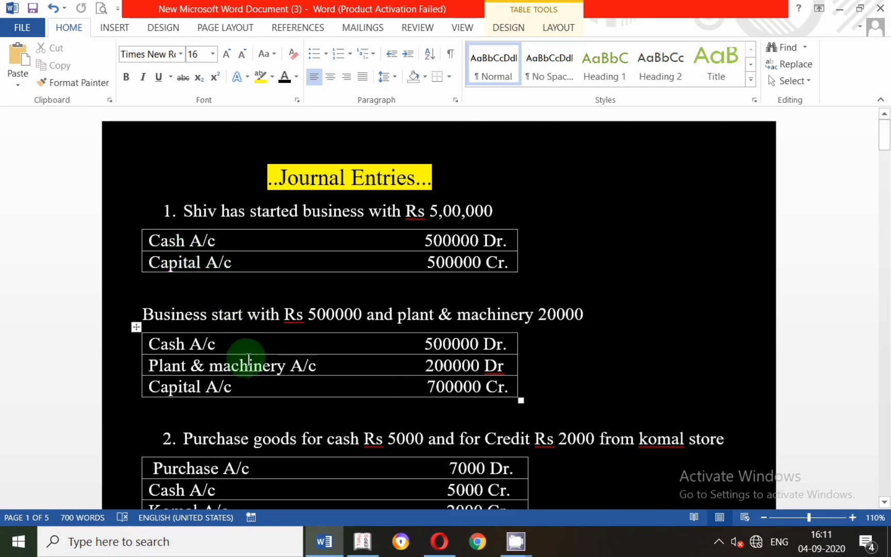
click(718, 541)
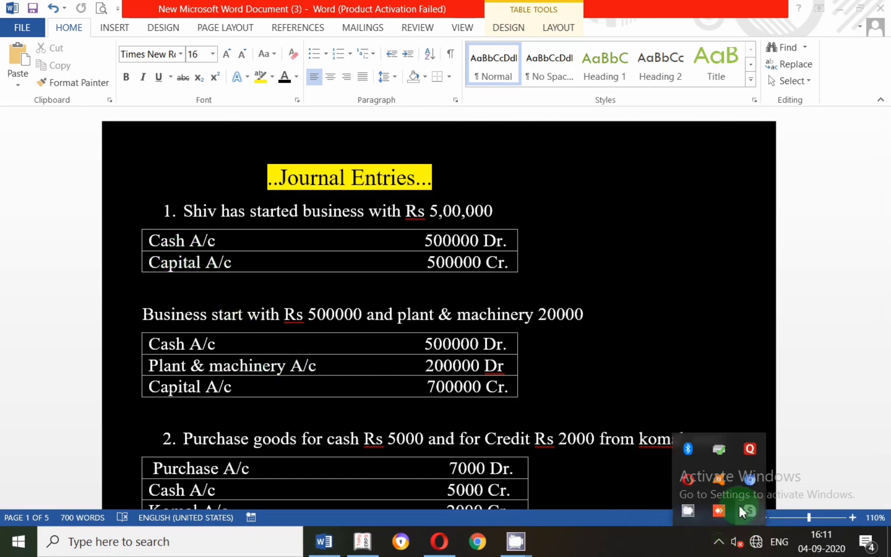
right_click(689, 512)
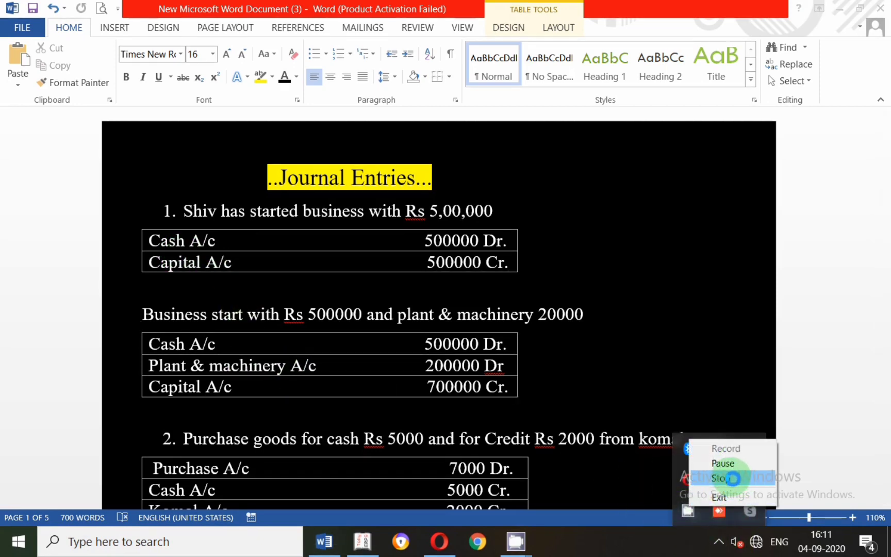
click(724, 464)
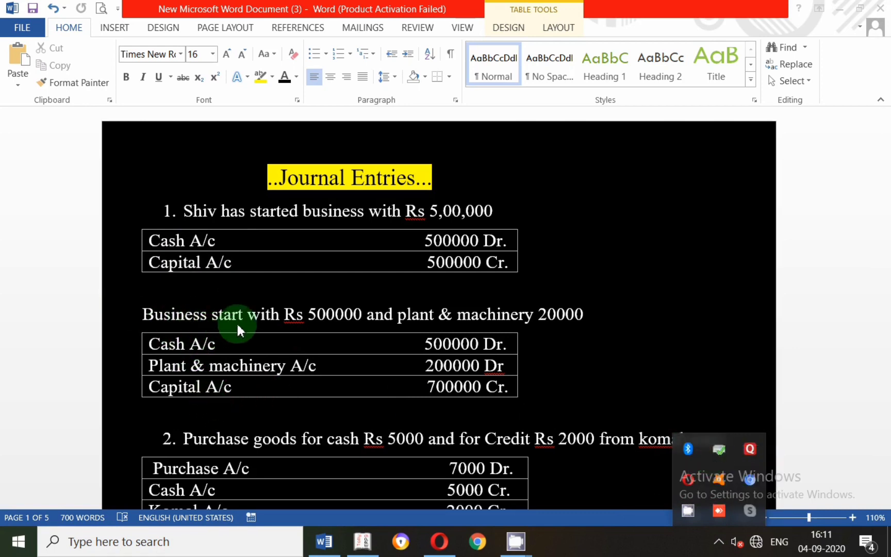
click(252, 313)
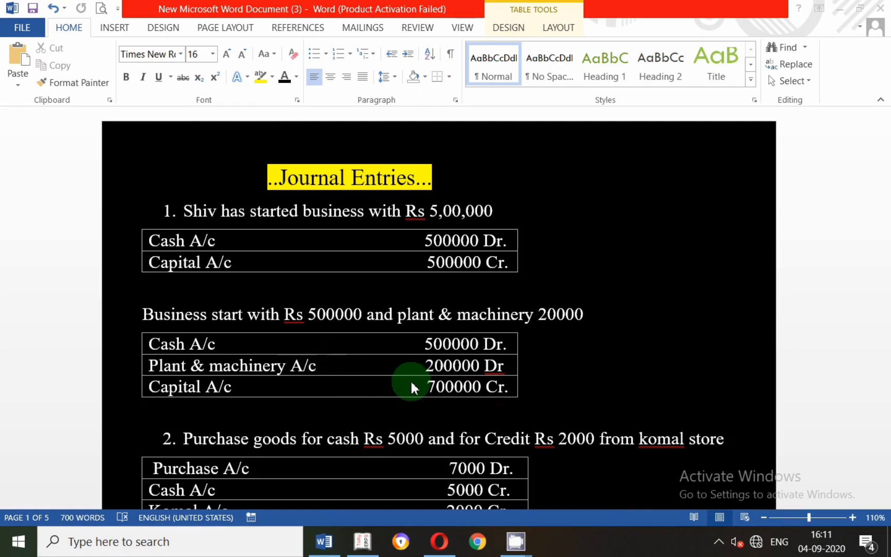
Return to Tally and set the new journal voucher's date to 2-9-2020.
click(362, 544)
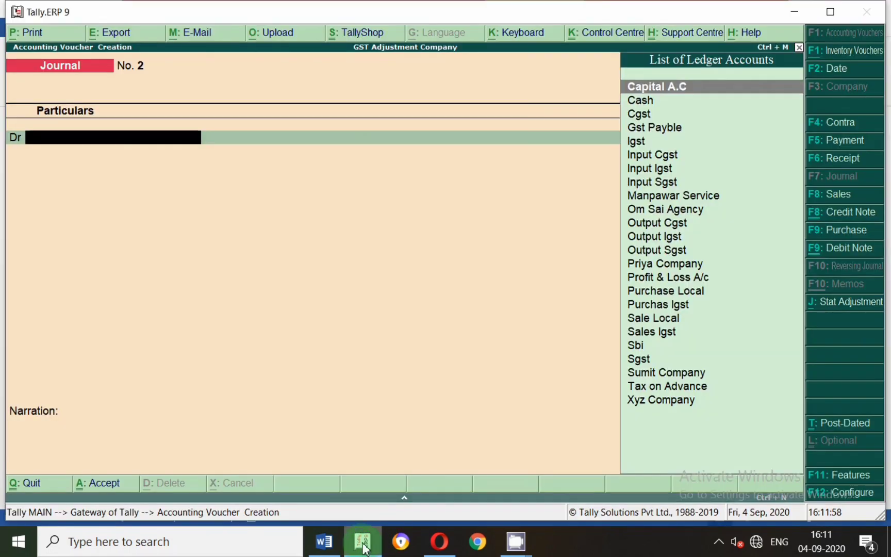
key(F2)
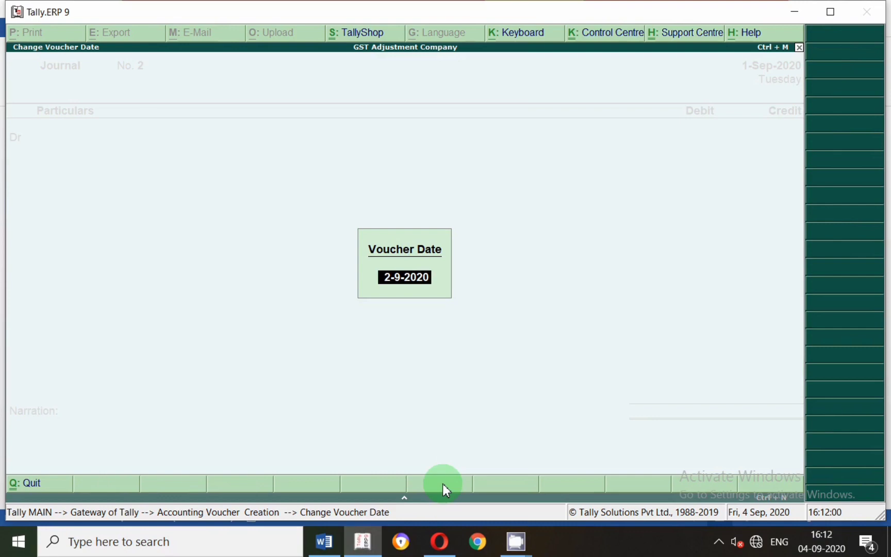
key(Return)
Debit Cash with 500000 on the first line of the journal voucher.
text(Cash)
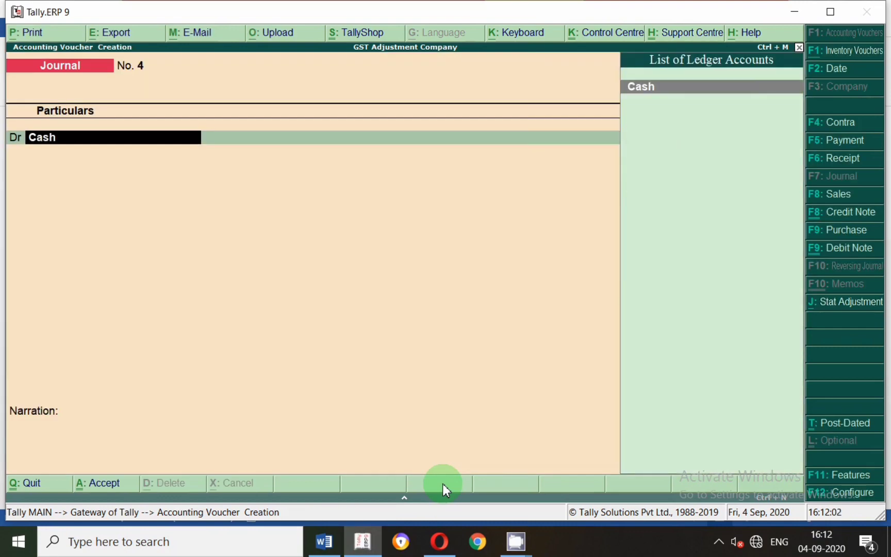
key(Return)
text(500000)
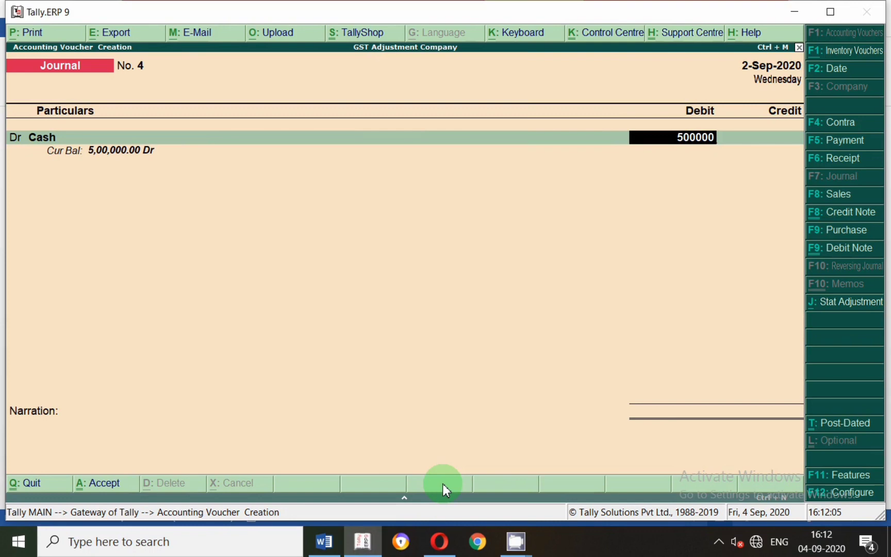
key(Return)
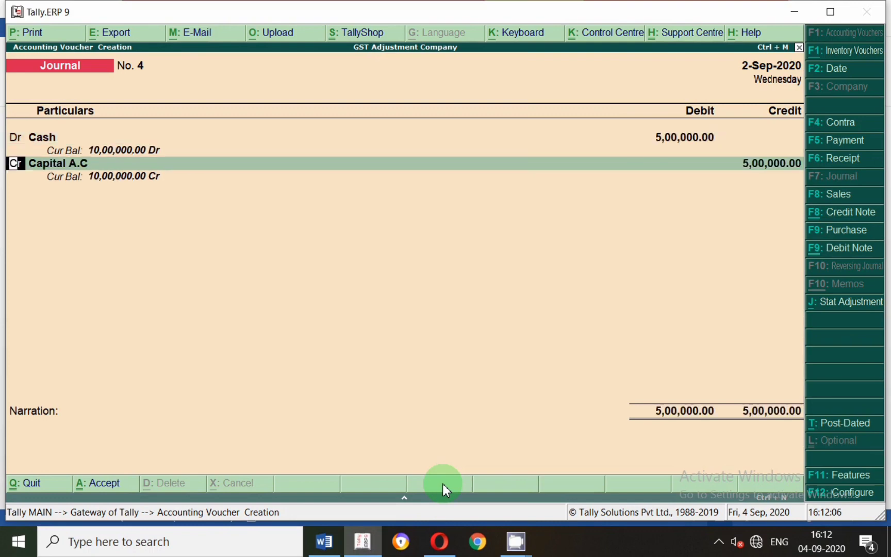
Change the voucher's second line from credit to debit and check its account name in the Word document.
text(d)
key(Return)
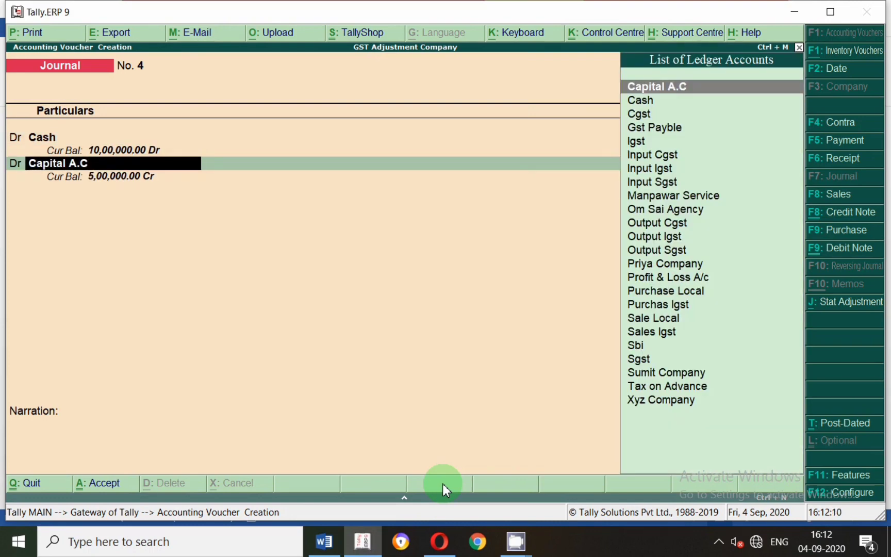
key(alt+Tab)
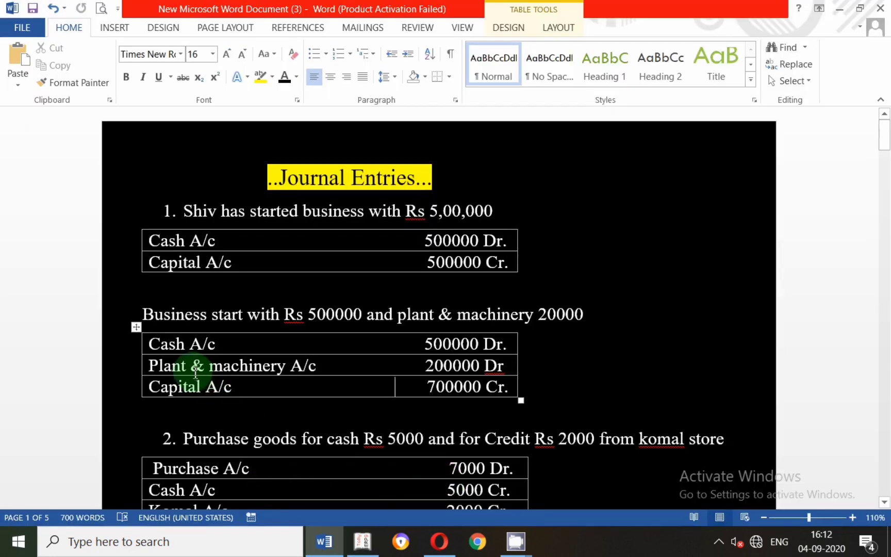
click(363, 548)
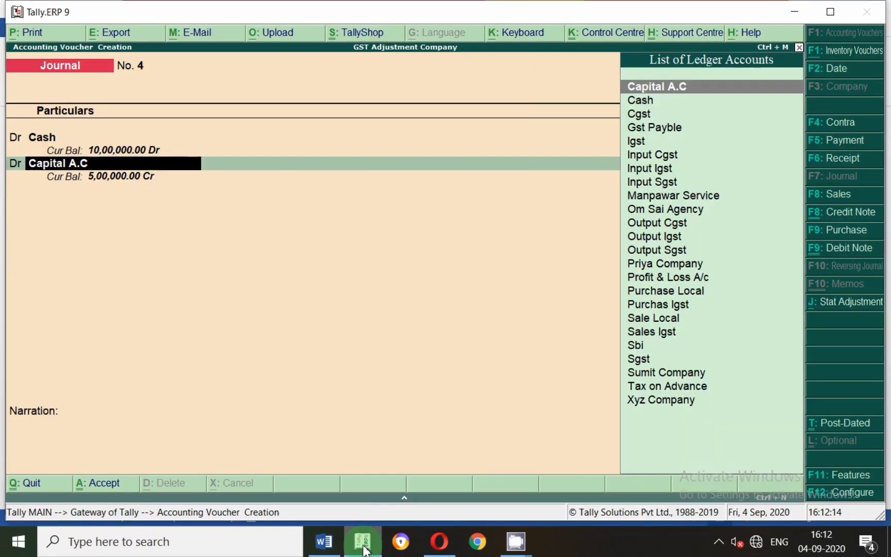
Start a new ledger from the second debit line and name it Plant & Machinery A/c.
key(alt+c)
text(P)
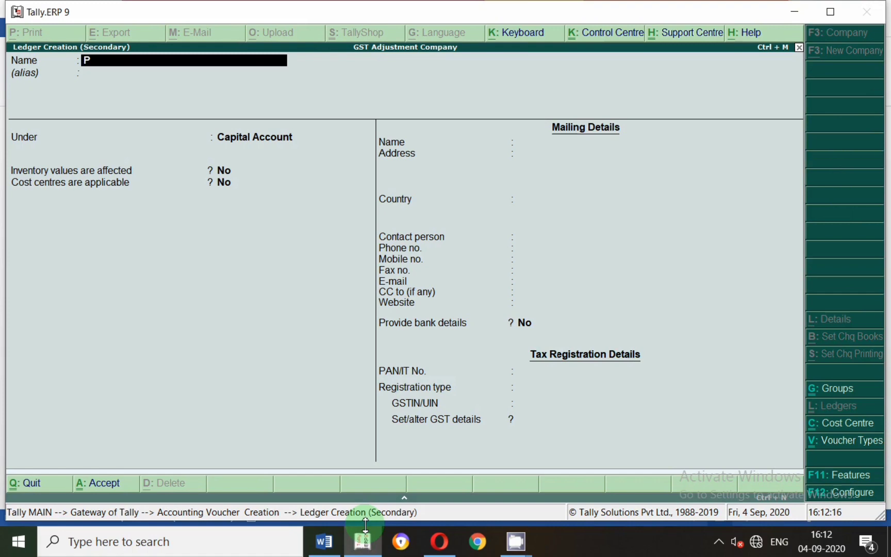
text(lant & MAchi)
key(BackSpace)
key(BackSpace)
text(achinery)
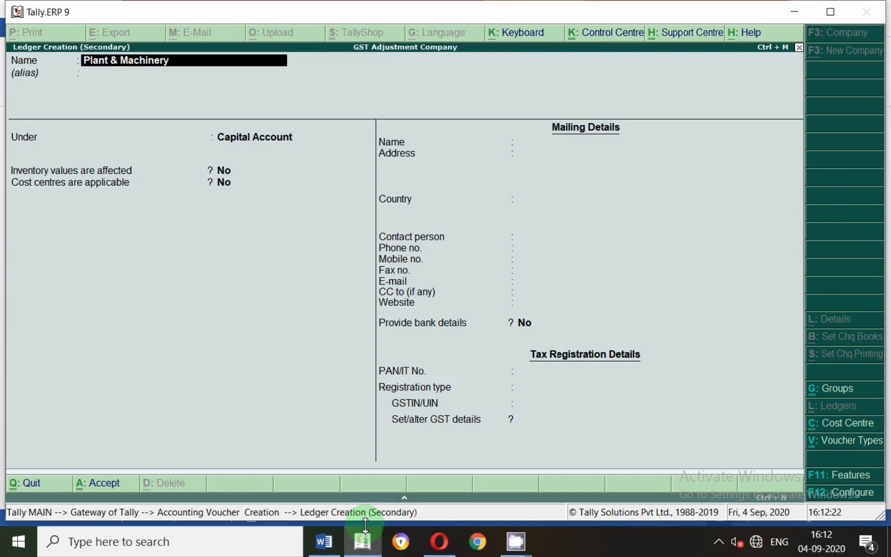
text( Ac/c)
key(Return)
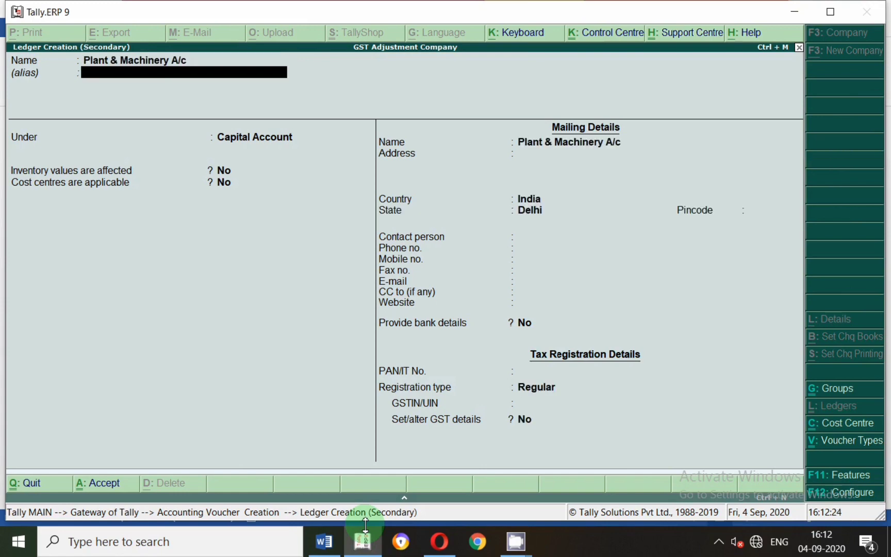
Place the Plant & Machinery A/c ledger under Fixed Assets, keep the other details at their defaults and save it.
key(Return)
text(Fi)
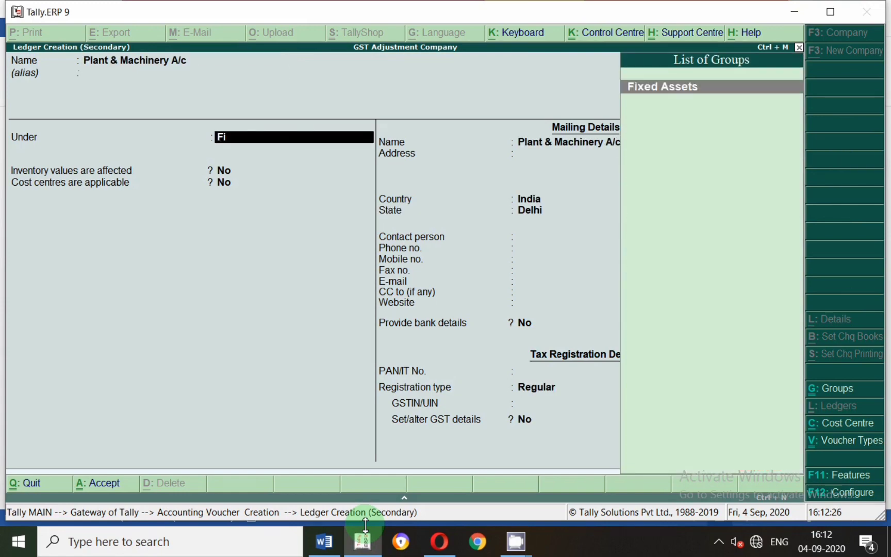
key(Return)
key(Return)
key(Return)
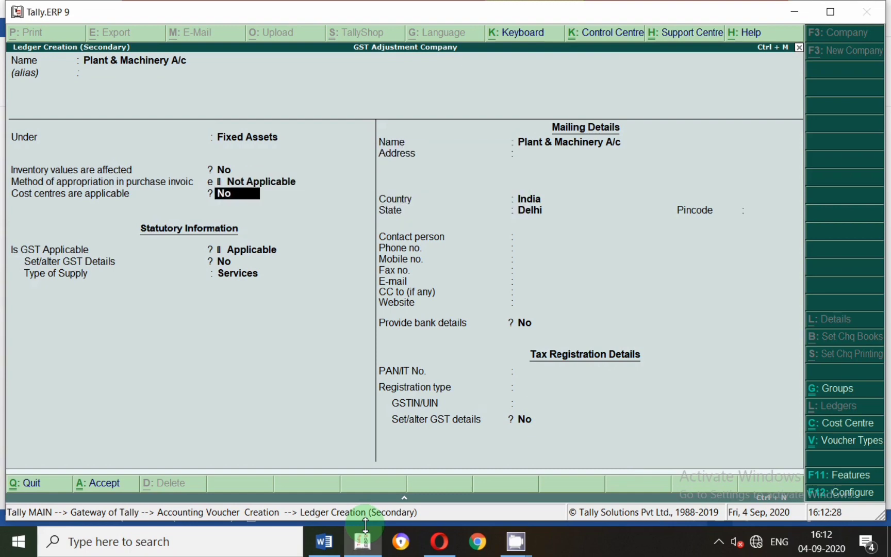
key(Return)
key(Return)
key(Return)
key(Return)
key(Return)
key(Return)
key(Return)
key(Return)
key(Return)
key(Return)
key(Return)
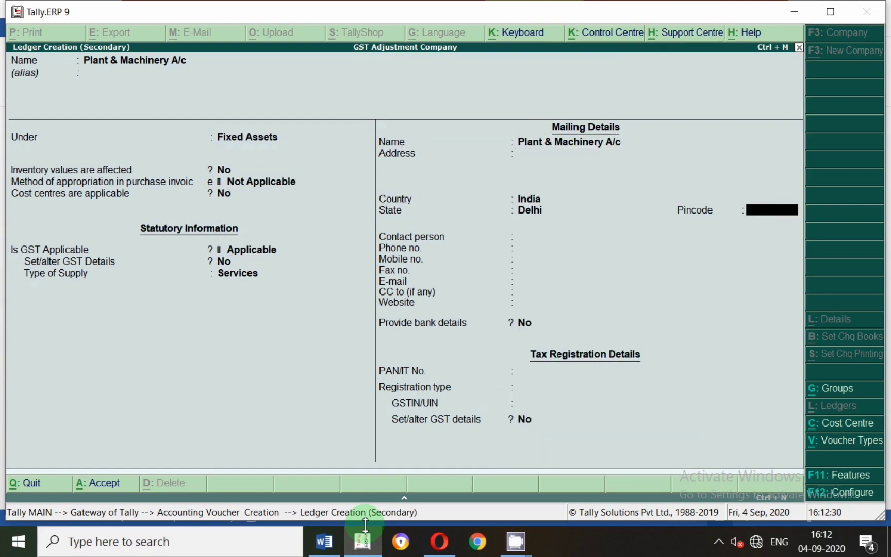
key(Return)
key(Return)
key(Return)
key(Return)
key(Return)
key(Return)
key(Return)
key(Return)
key(Return)
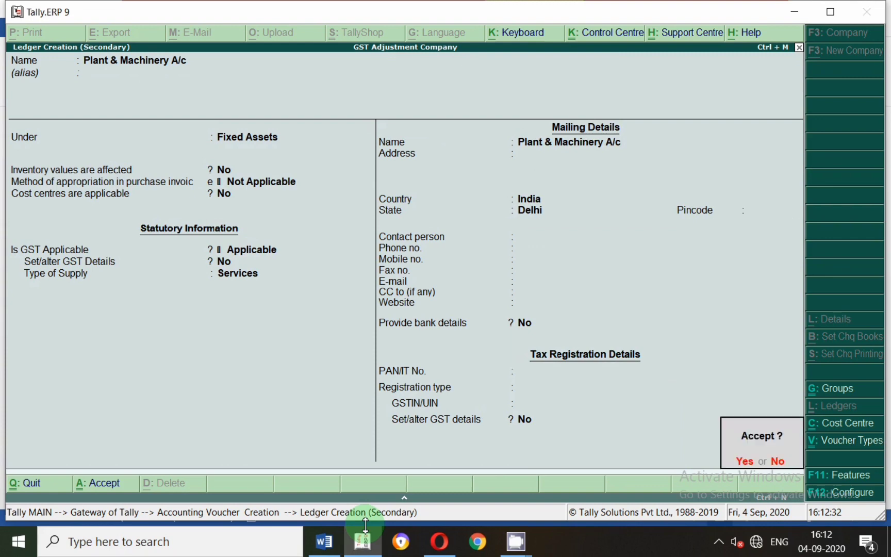
key(Return)
Check the plant and machinery amount in the Word document and debit Plant & Machinery A/c with 200000 in Tally.
key(Up)
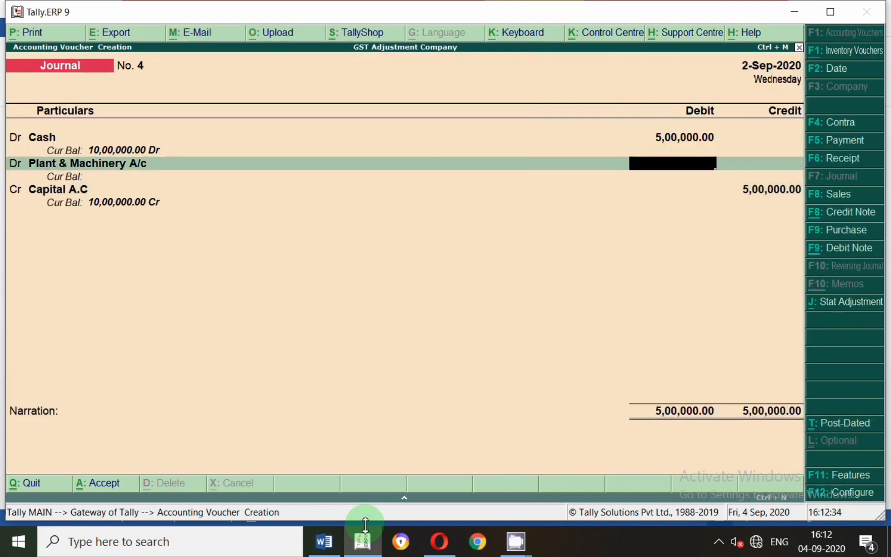
key(alt+Tab)
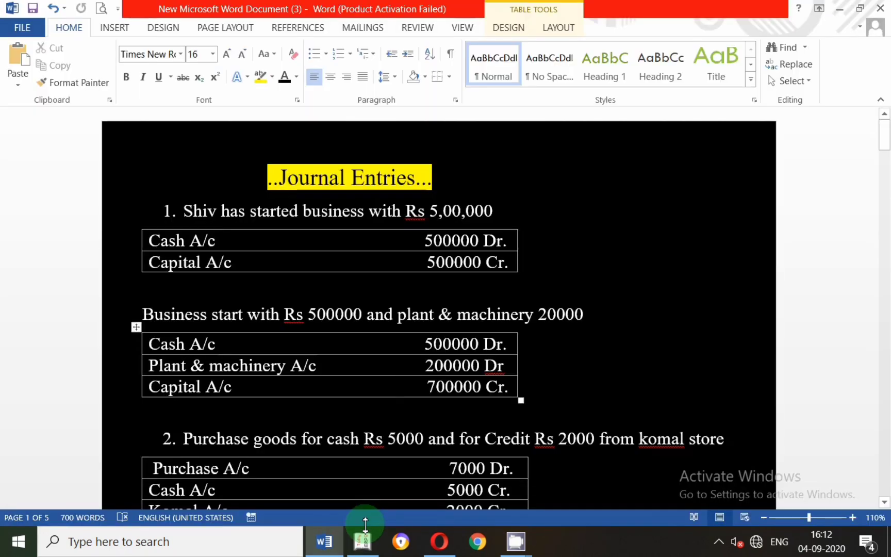
key(alt+Tab)
text(200000)
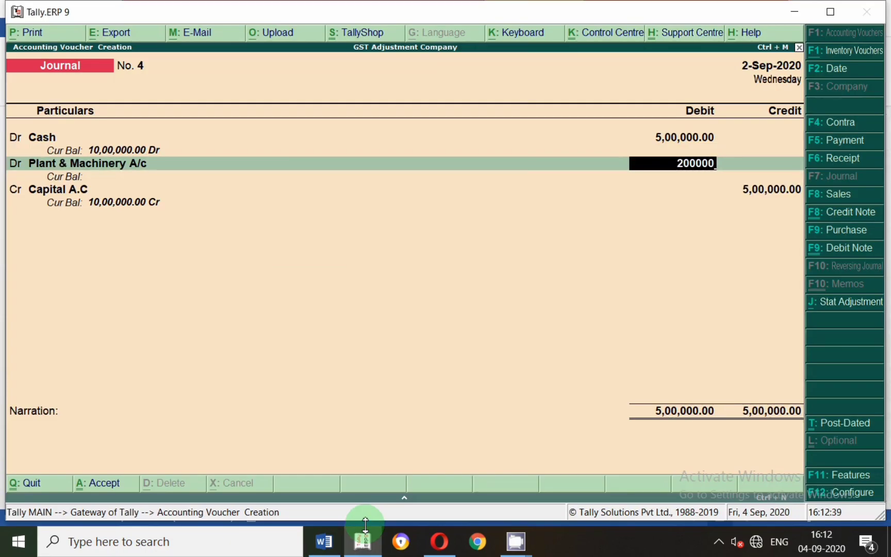
key(Return)
Credit Capital A.C with 7,00,000, leave the narration empty and accept the journal voucher.
key(Return)
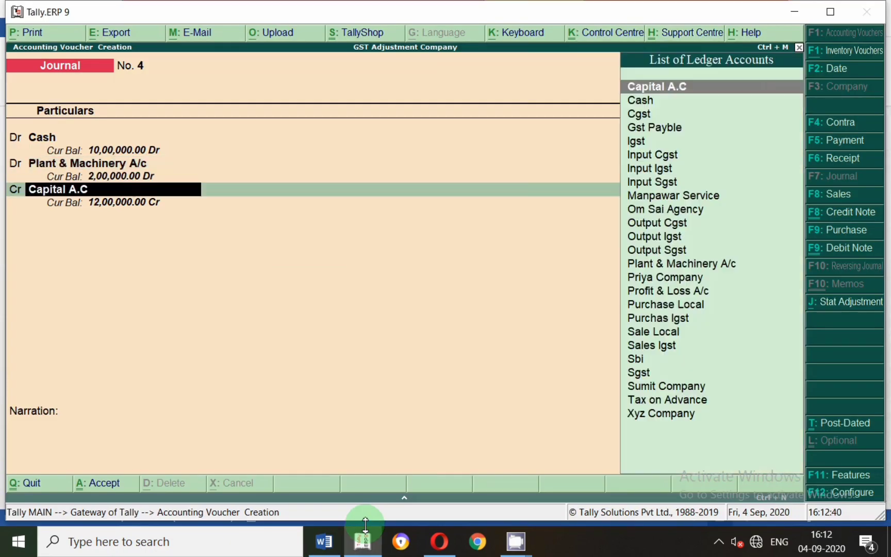
key(Return)
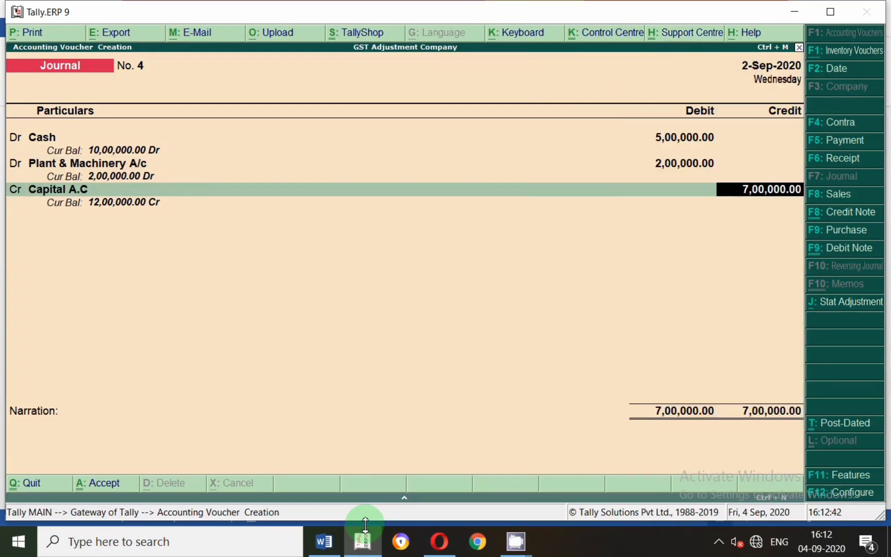
key(Return)
key(Return)
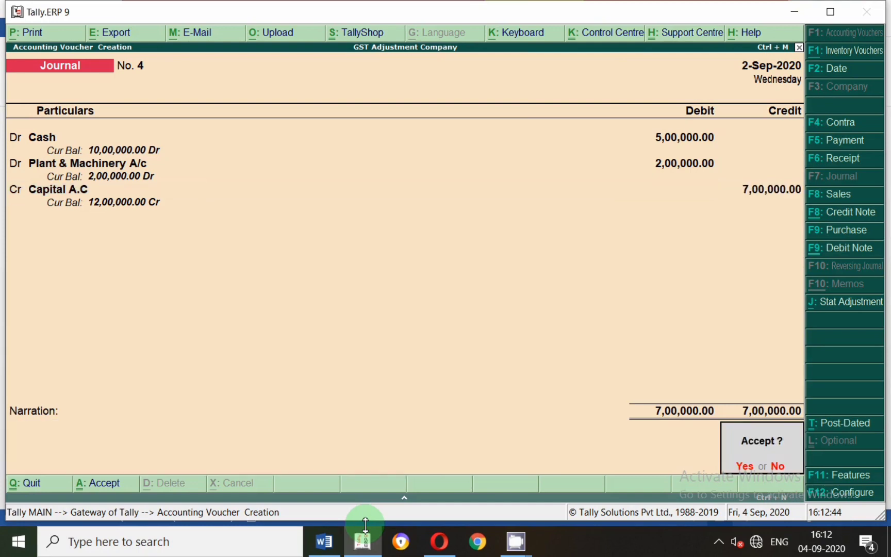
key(Return)
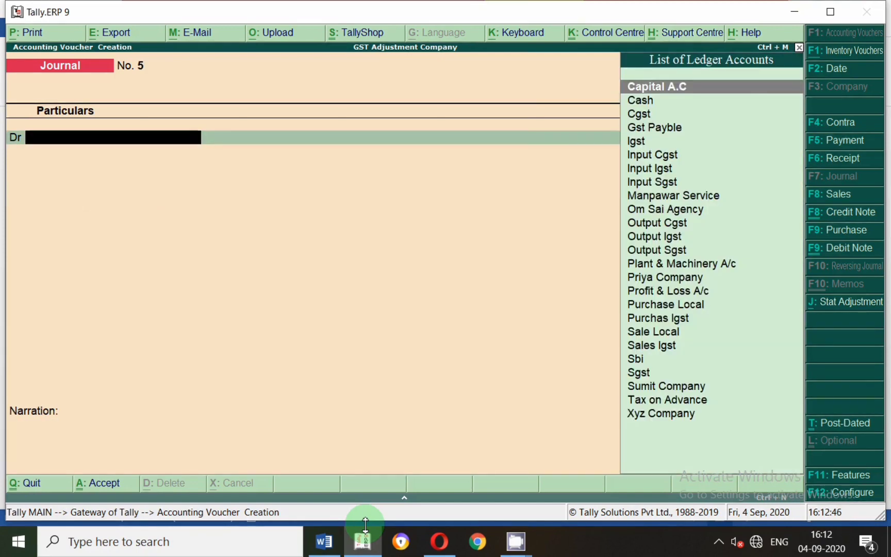
Review entry 2, the goods purchase from Komal store, in the Word document and set Tally's new voucher date to 1-9.
click(324, 548)
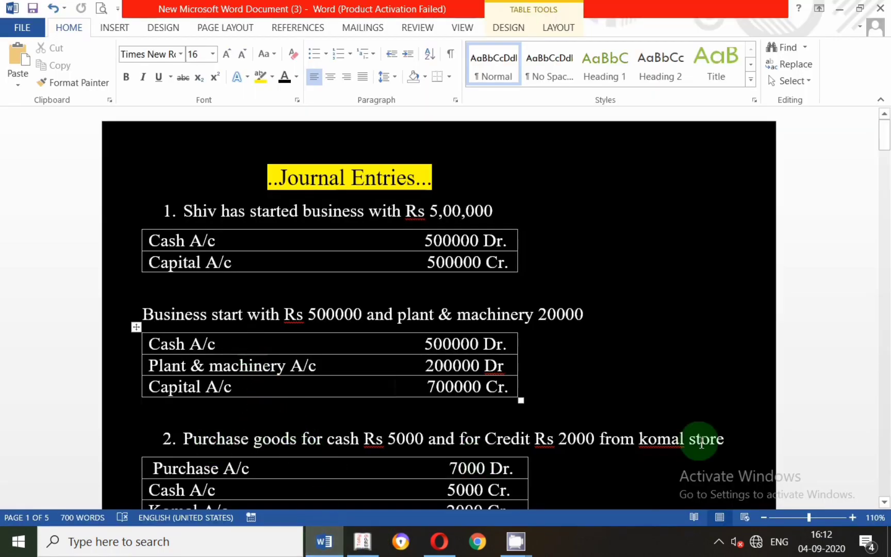
drag(885, 133, 884, 158)
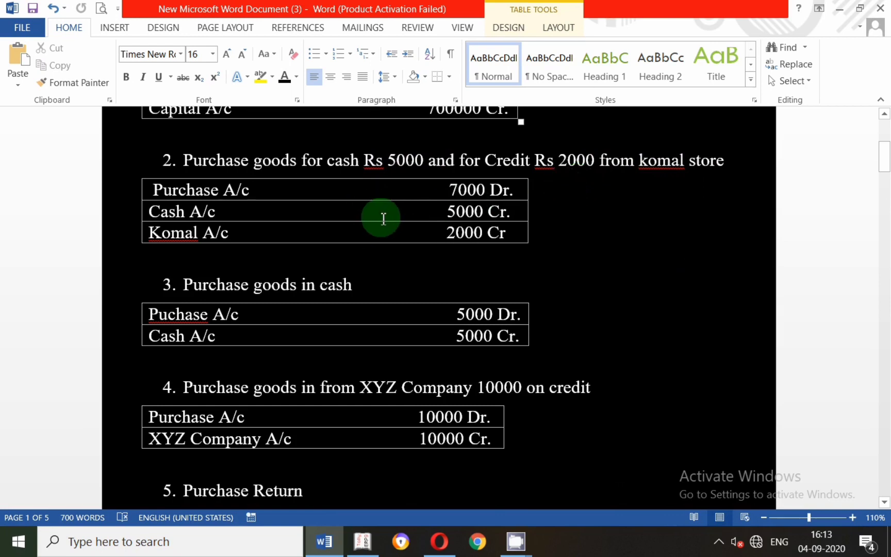
key(alt+Tab)
key(F2)
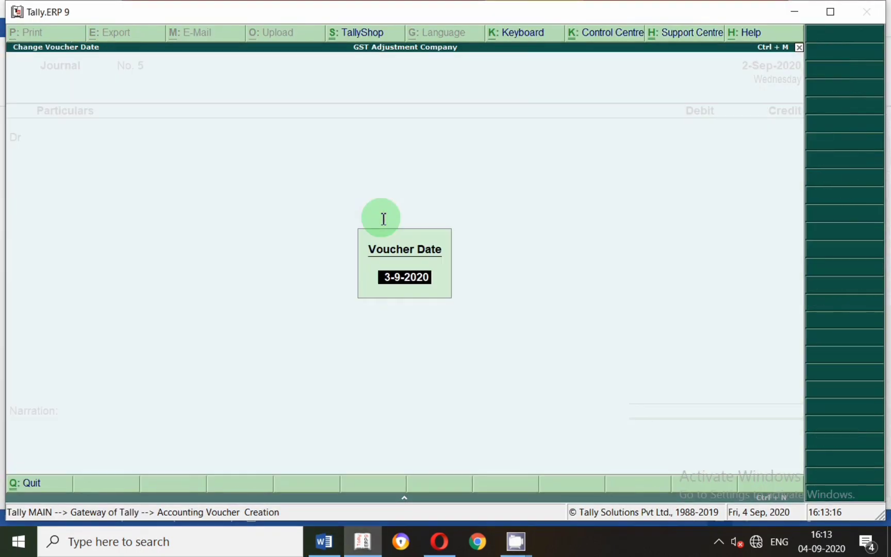
text(1-9)
key(Return)
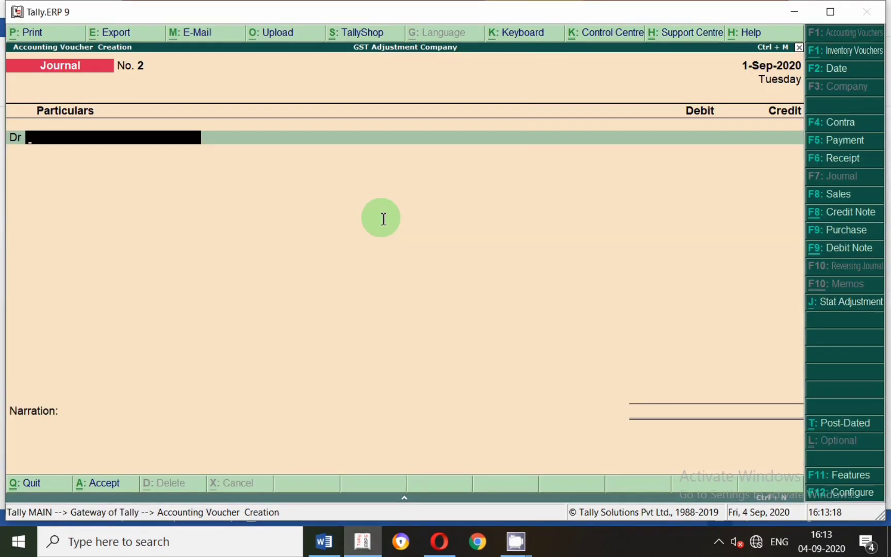
Check entry 2's debit account in the Word document and start a new ledger named Purchase from Tally's first debit line.
key(alt+Tab)
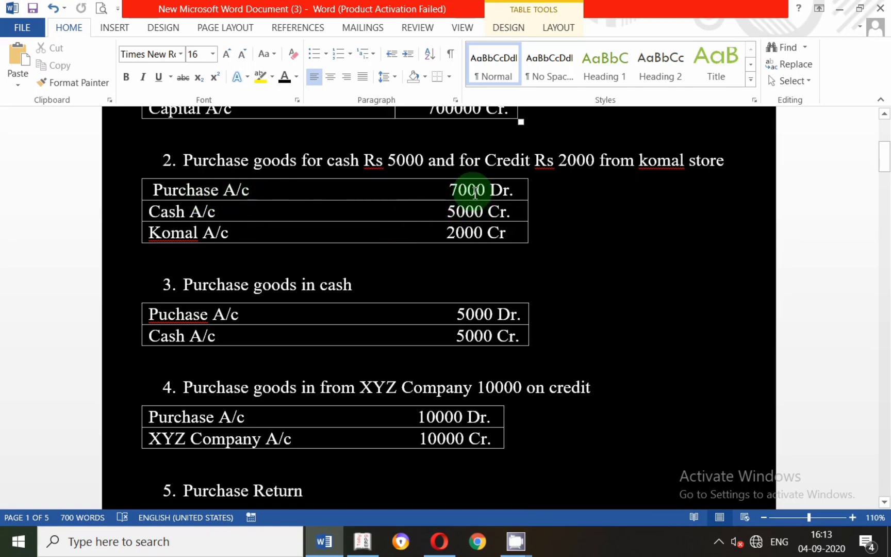
key(alt+Tab)
text(Pur)
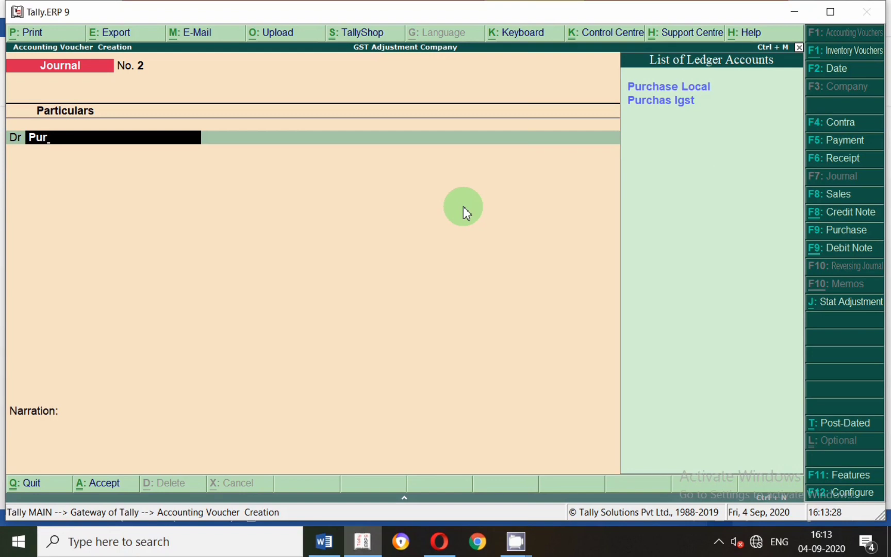
key(alt+c)
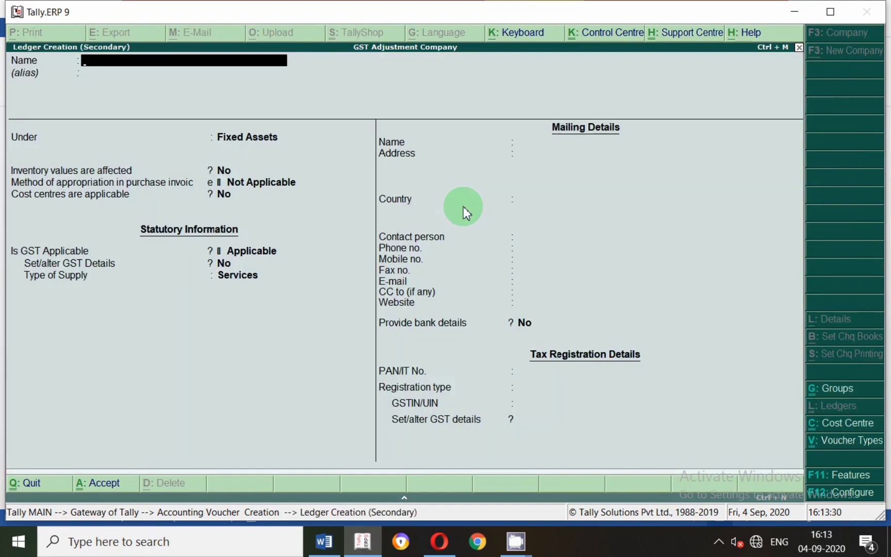
text(Purchase)
key(Return)
key(Return)
Place the Purchase ledger under Purchase Accounts, set its type of supply to Goods and save it.
text(U)
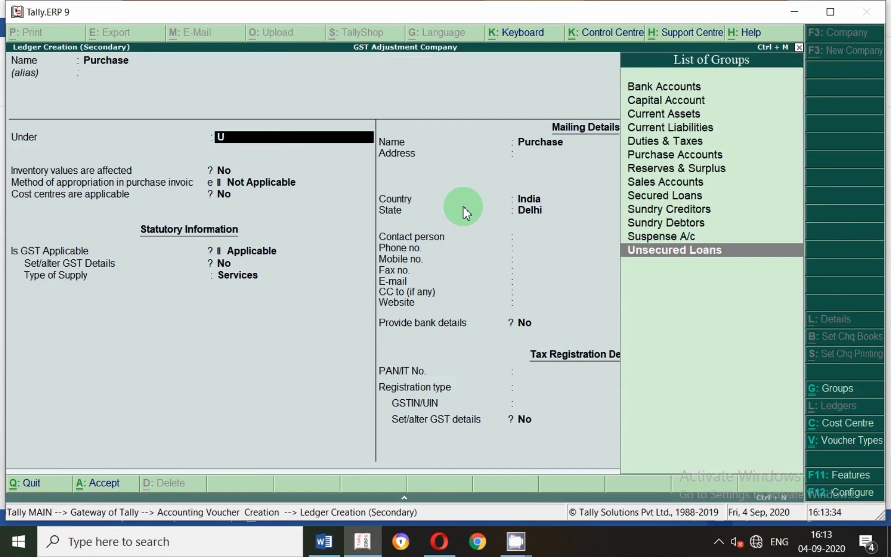
key(BackSpace)
text(Pu)
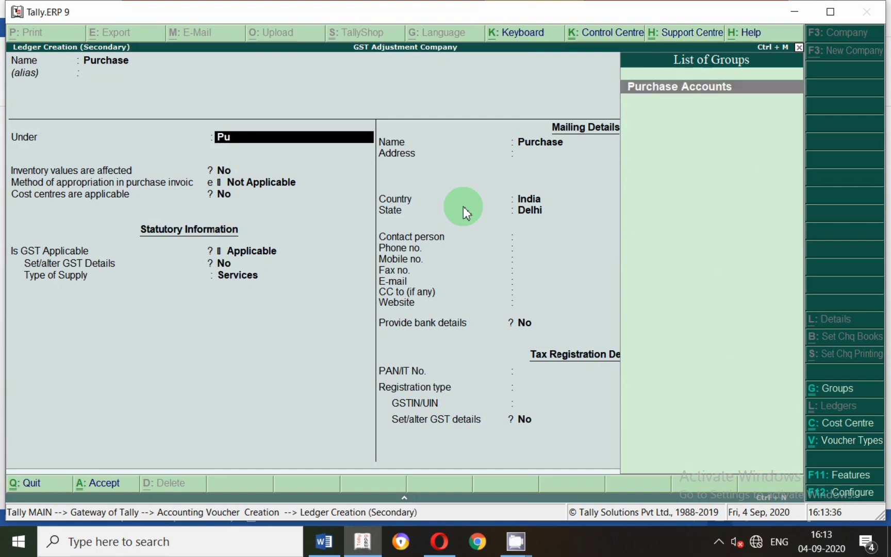
key(Return)
key(Return)
key(Return)
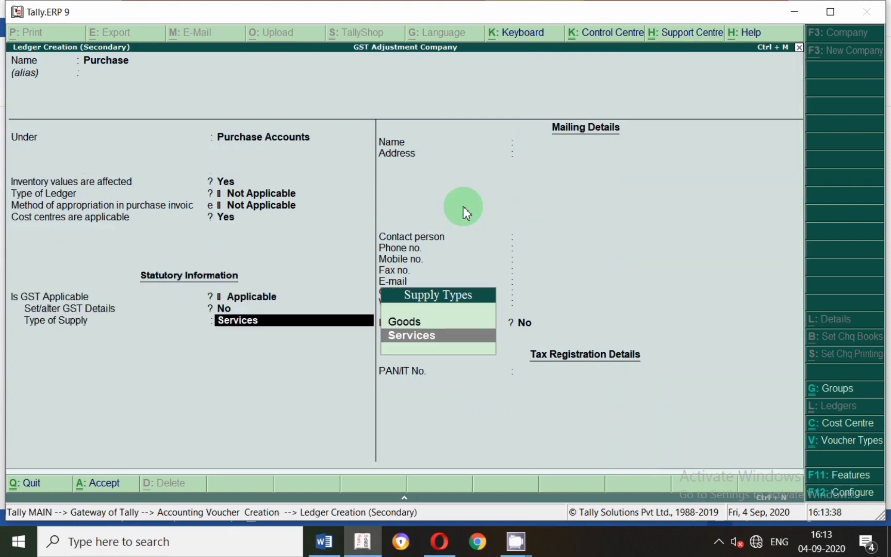
key(BackSpace)
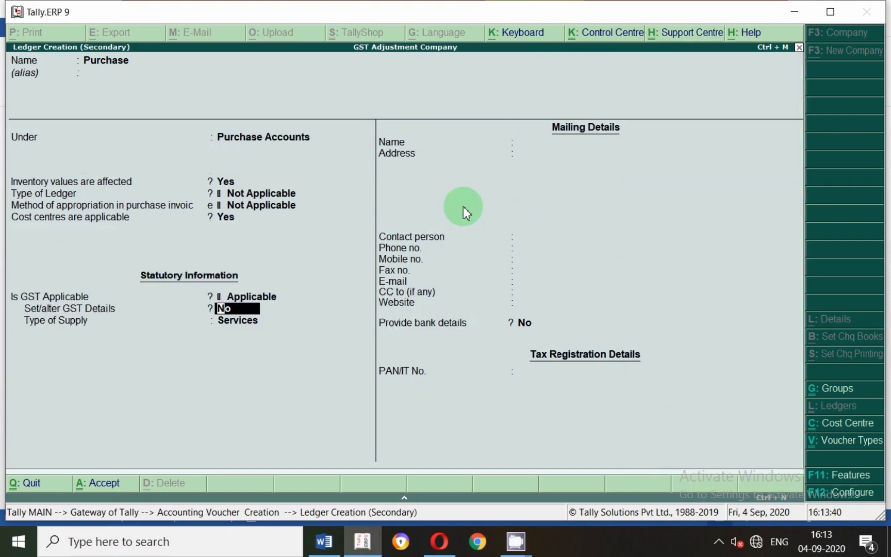
key(Return)
key(Up)
key(Return)
Choose Purchase without allocating stock items, check its amount in the Word document and debit it with 7,000 in Tally.
key(Return)
key(Return)
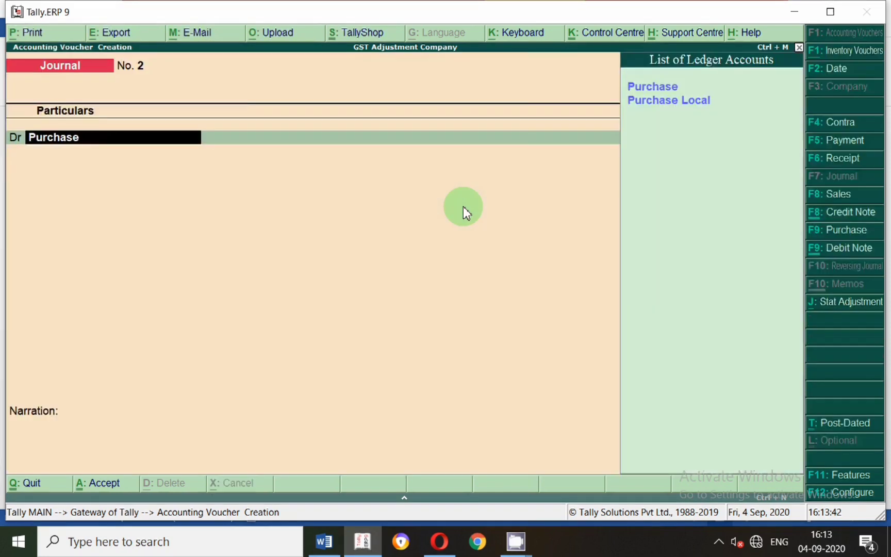
key(Return)
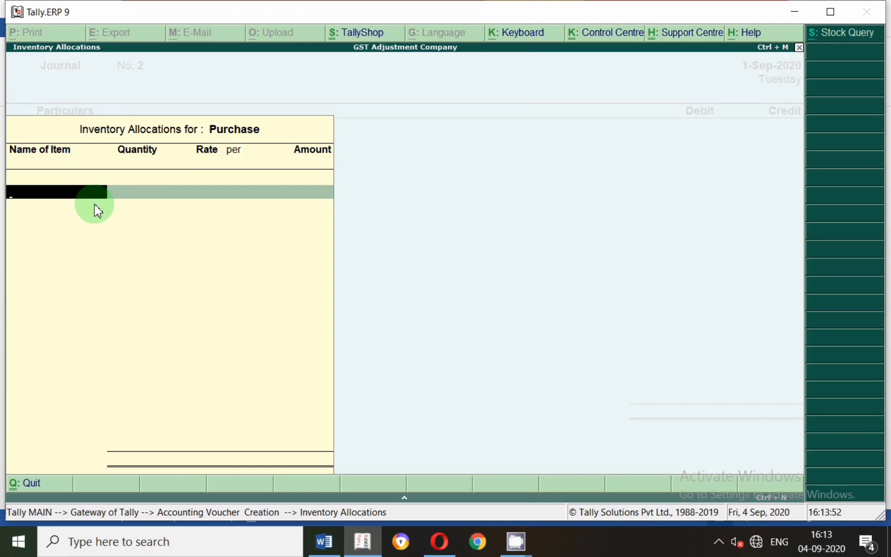
key(Escape)
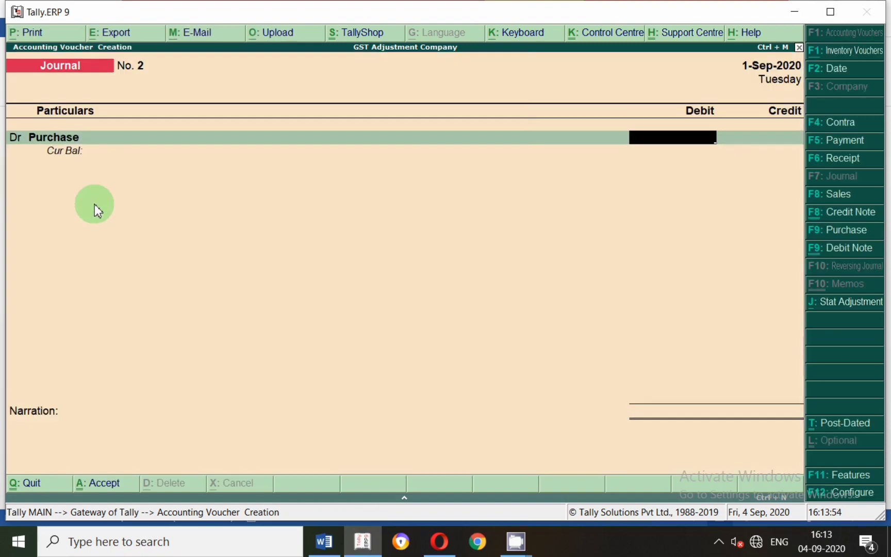
key(alt+Tab)
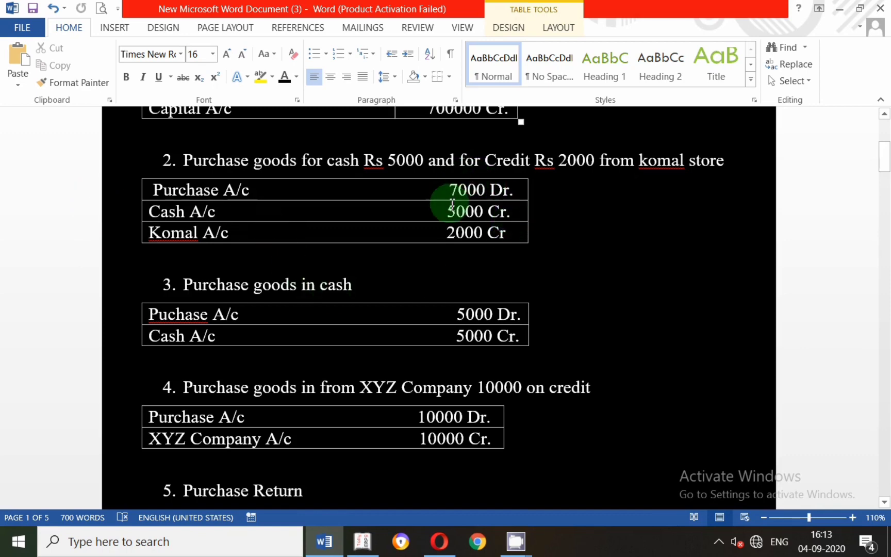
key(alt+Tab)
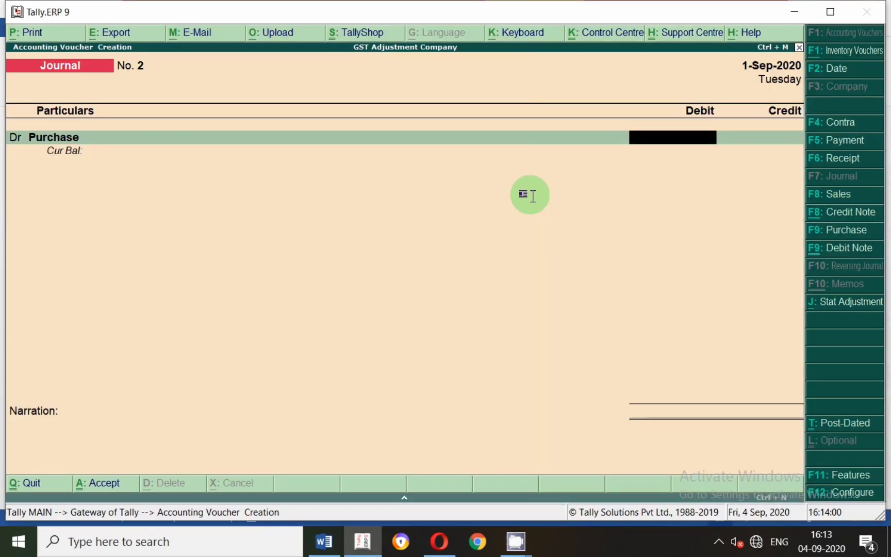
text(7,000)
key(Return)
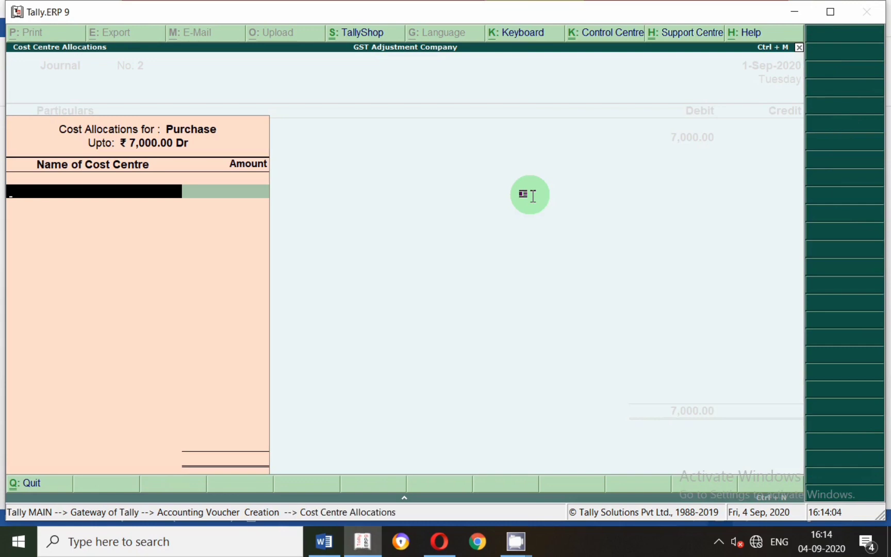
Leave the cost centre allocation, alter the Purchase ledger so that cost centres are not applicable, and save it.
key(Escape)
key(BackSpace)
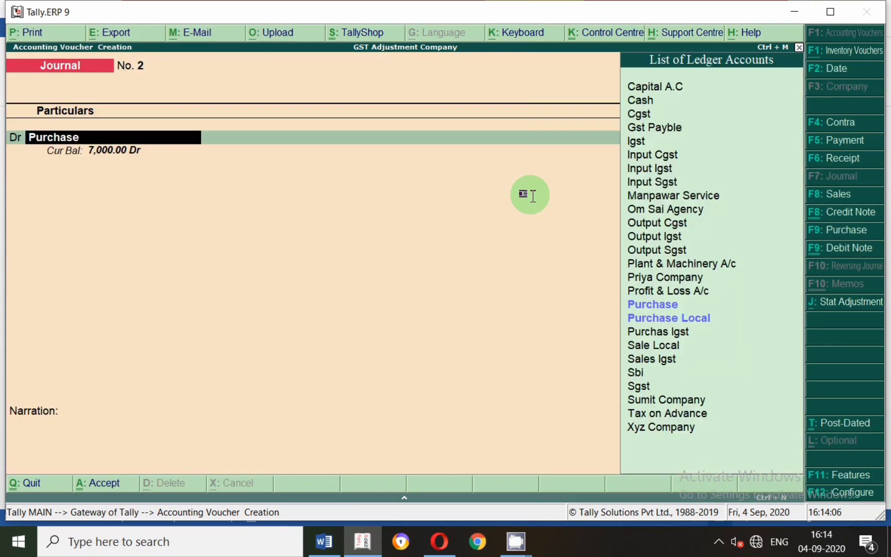
key(ctrl+Return)
key(Return)
key(Return)
key(Return)
key(Return)
key(Return)
key(Return)
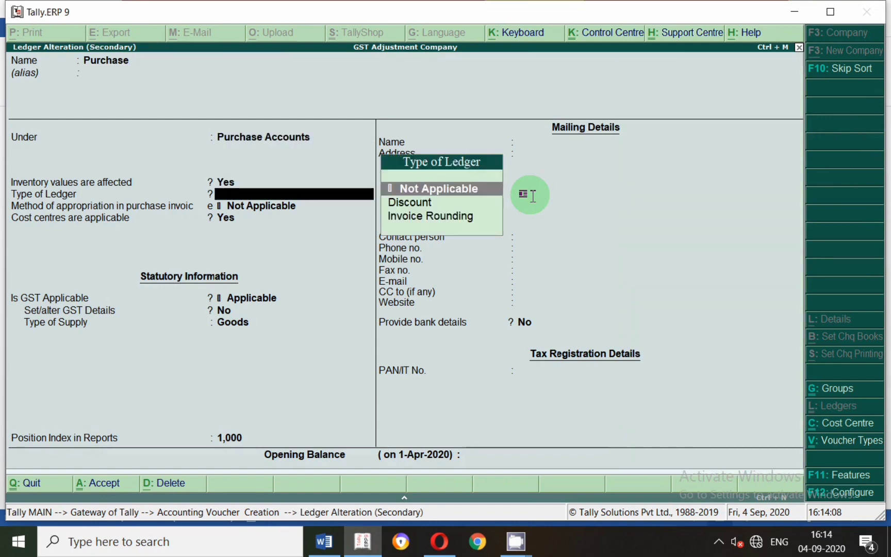
key(n)
key(Return)
key(Return)
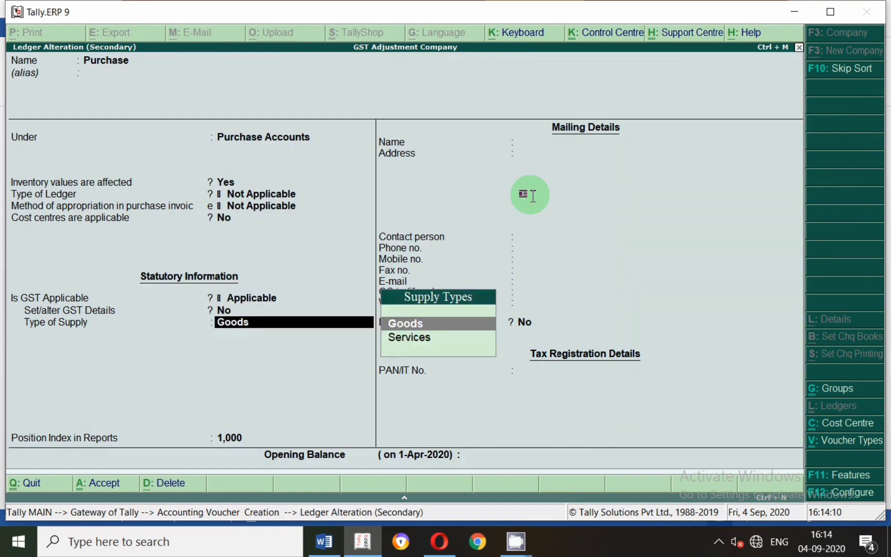
key(Return)
Reconfirm the Purchase debit line of 7,000 with an empty inventory allocation.
key(Return)
key(Return)
key(y)
key(Return)
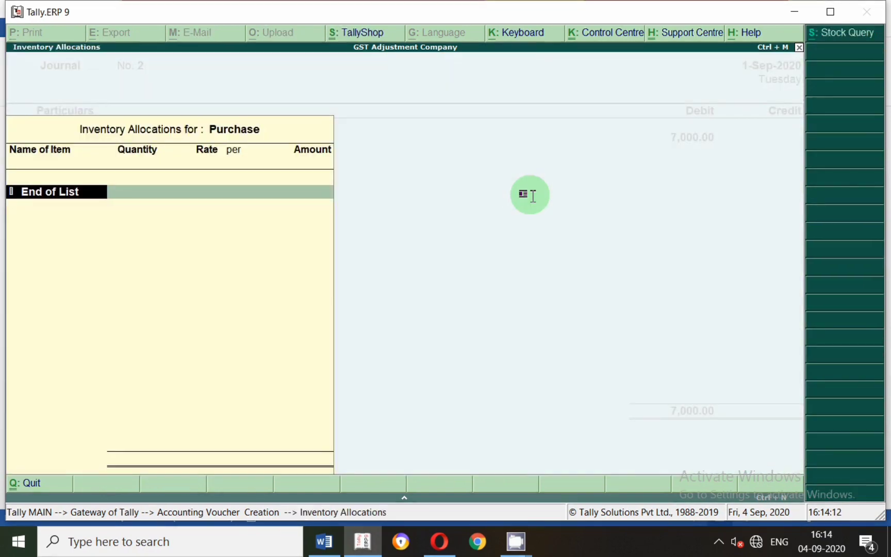
key(Return)
key(Return)
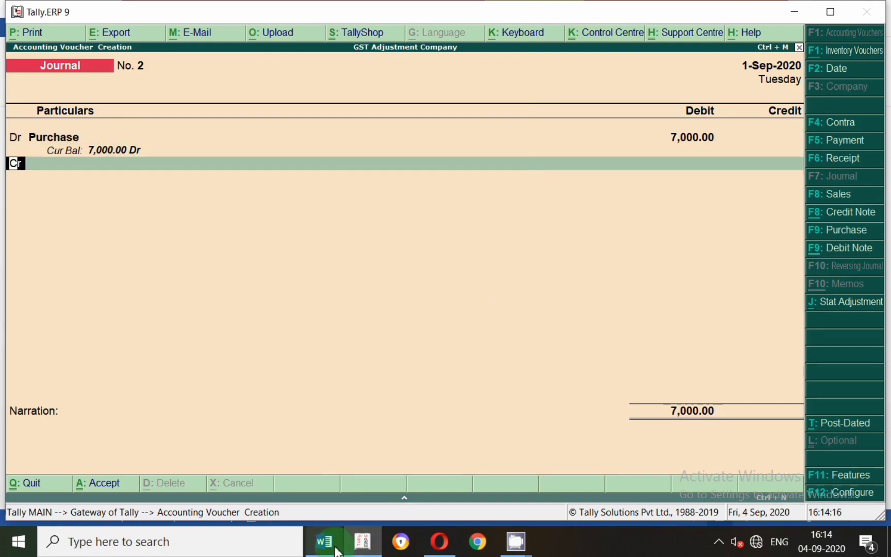
Check entry 2's credit lines in the Word document and credit Cash with 5000 in Tally.
key(alt+Tab)
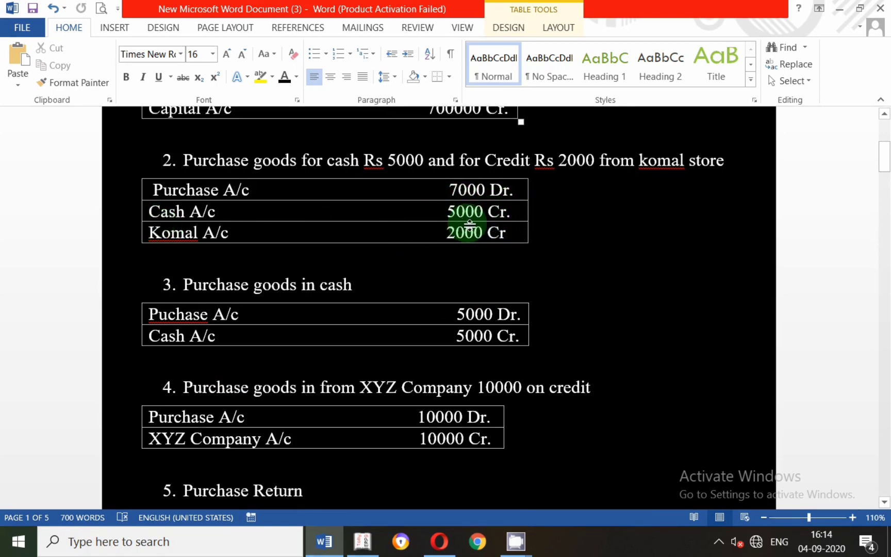
key(alt+Tab)
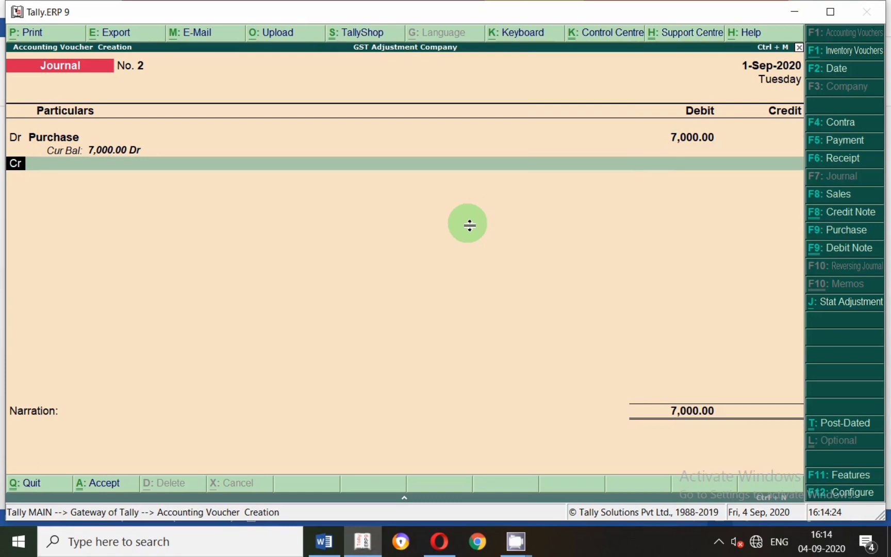
text(Cas)
key(Return)
text(5000)
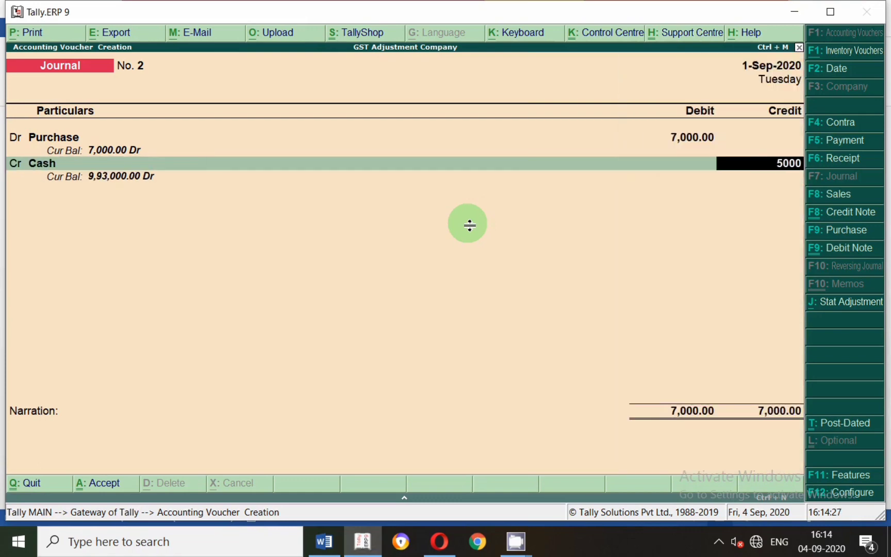
key(Return)
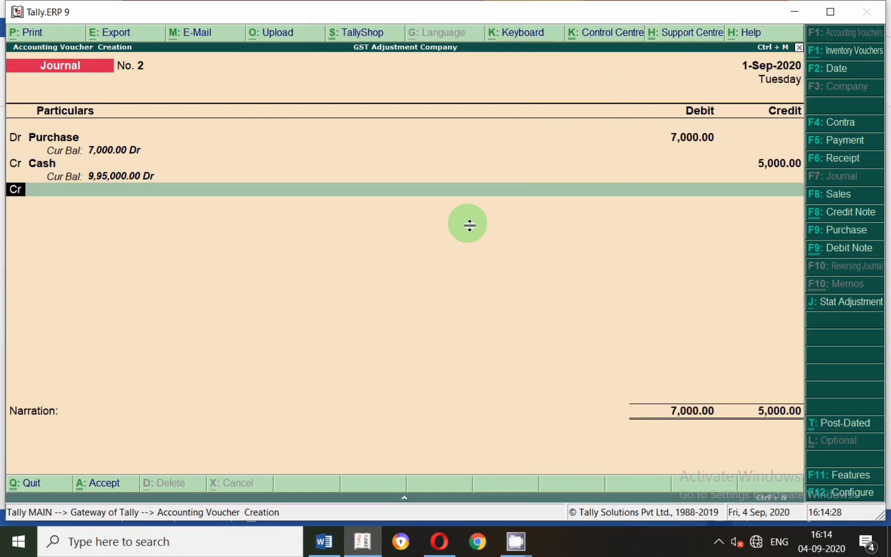
Start a new ledger from the second credit line and name it Komal Store.
key(Return)
text(O)
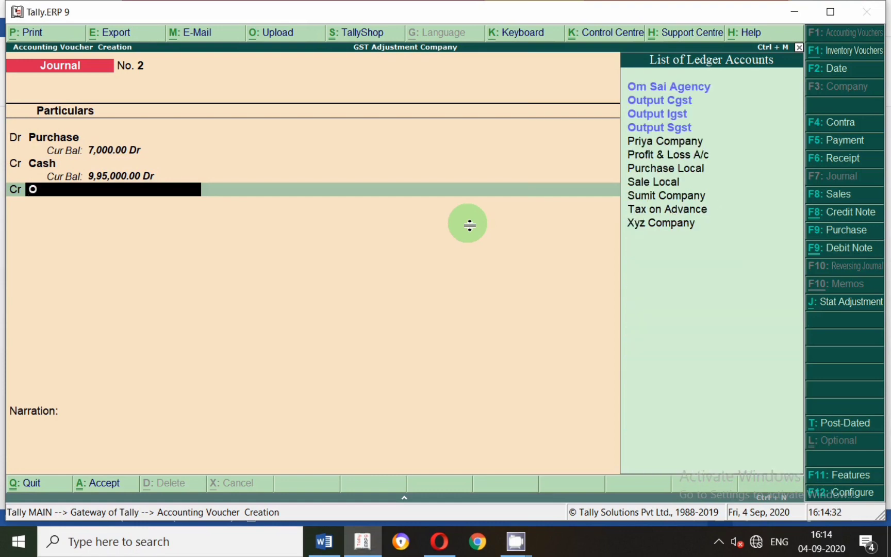
key(alt+c)
text(Koma)
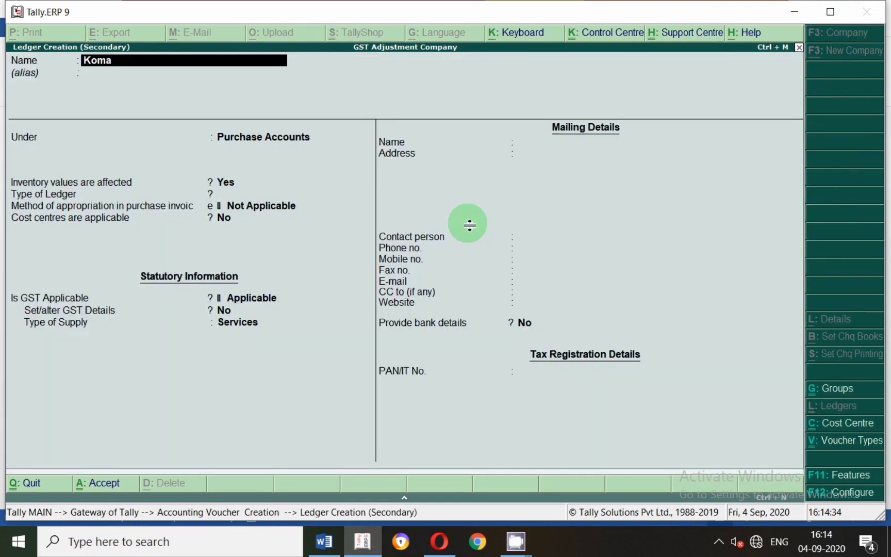
text(l Store)
key(Return)
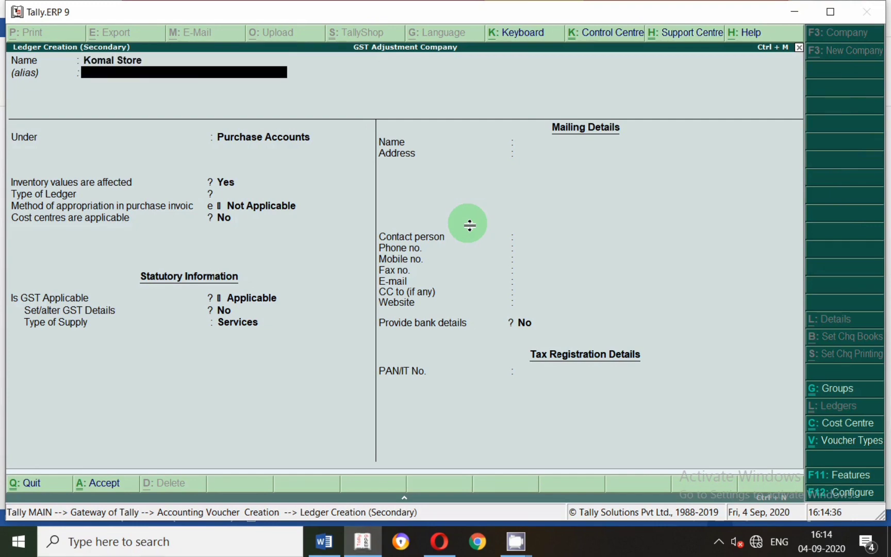
Leave the alias of the Komal Store ledger blank and place it under the Sundry Creditors group.
key(Return)
text(D)
key(BackSpace)
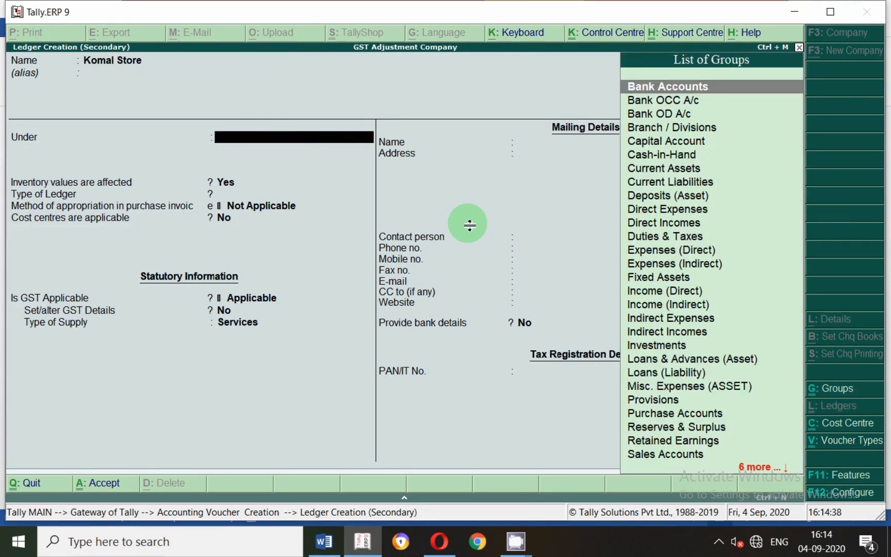
text(Sun)
key(Return)
key(Return)
key(Return)
key(Return)
key(Return)
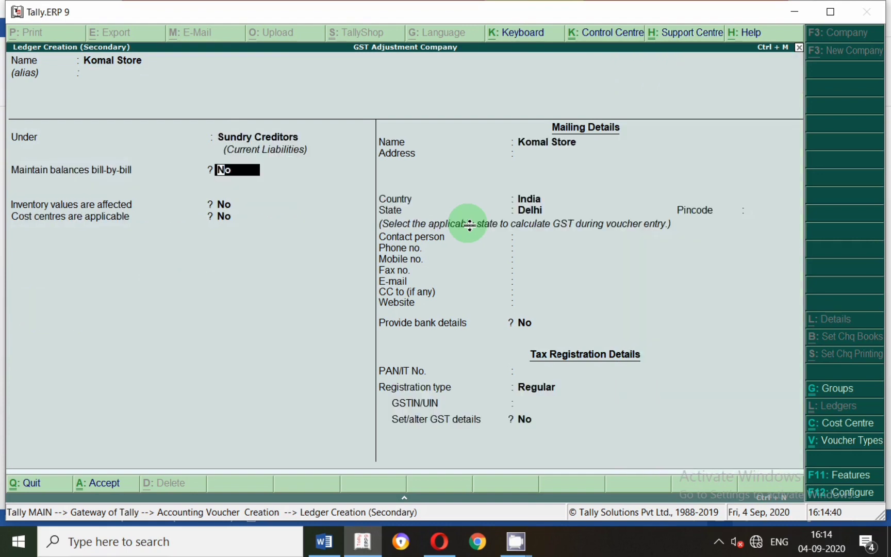
Keep the default balance, cost centre, mailing and tax registration settings for Komal Store and save the ledger.
key(Return)
key(Return)
key(Return)
key(Return)
key(Return)
key(Return)
key(Return)
key(Return)
key(Return)
key(Return)
key(Return)
key(Return)
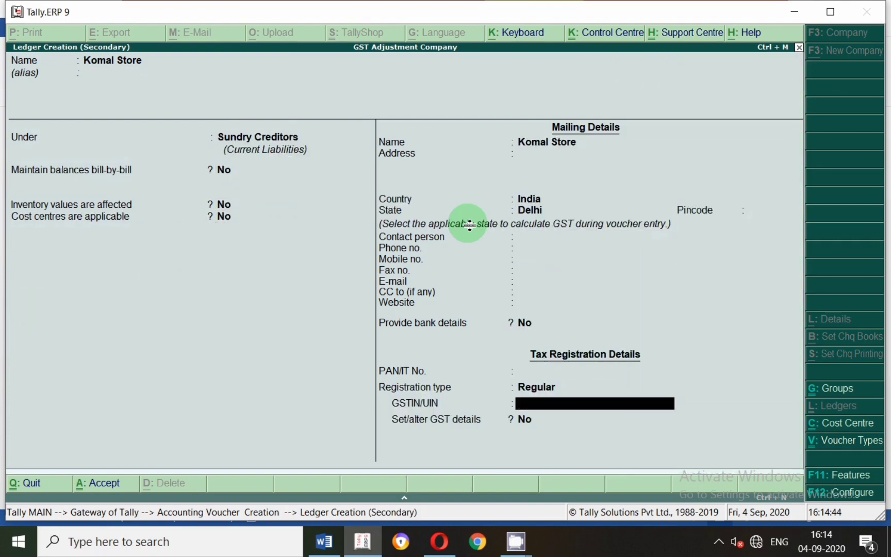
key(Return)
Credit Komal Store with 2,000, review the voucher's Cash and Komal Store lines, and accept the journal voucher.
key(Return)
key(Return)
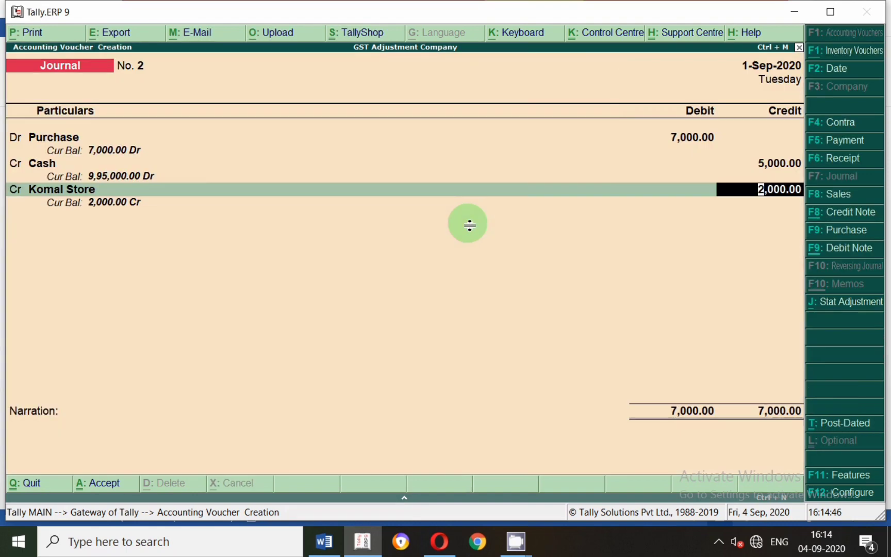
key(Return)
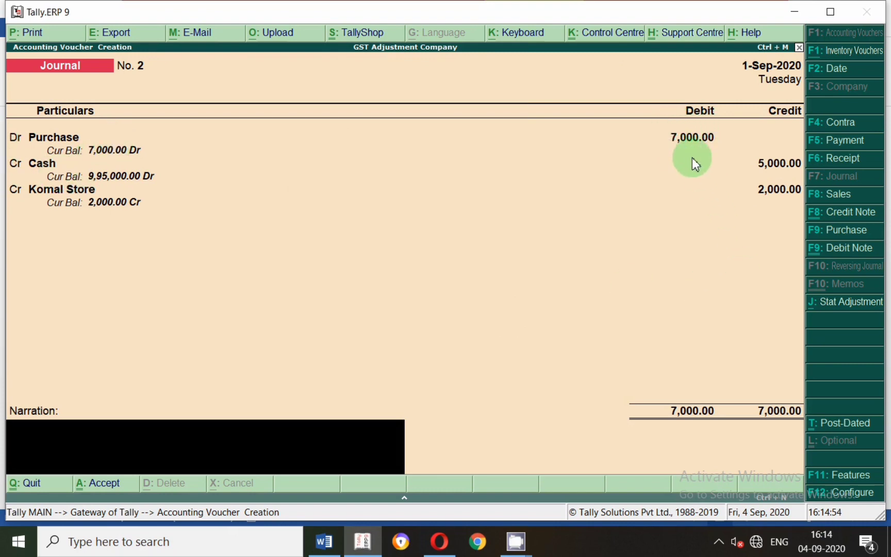
click(30, 166)
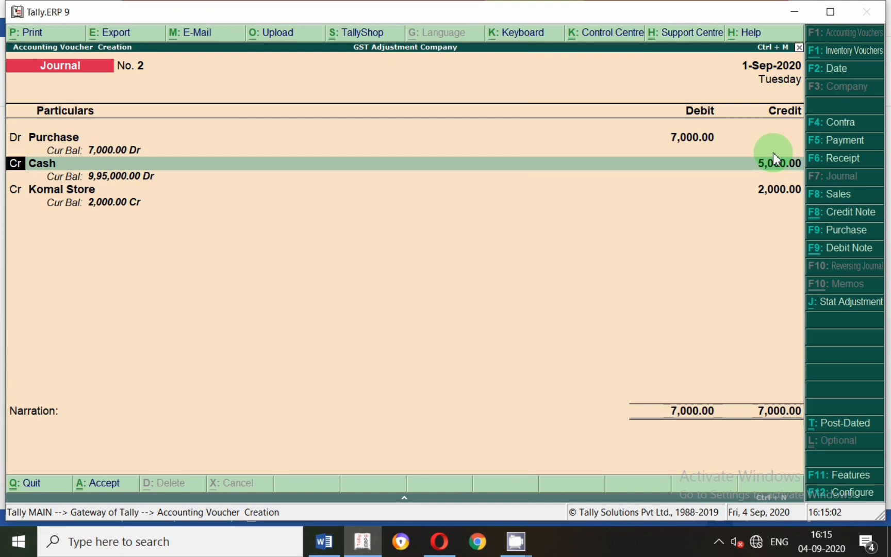
click(75, 191)
key(Return)
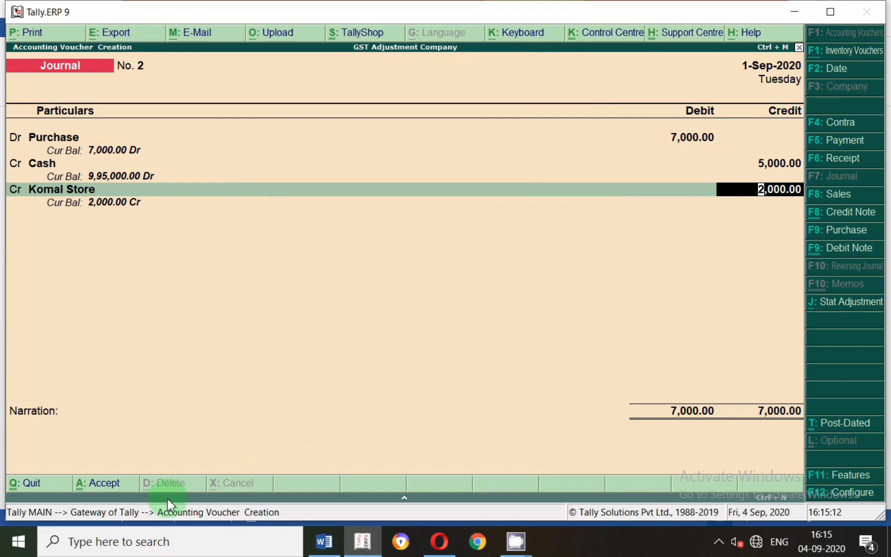
click(103, 492)
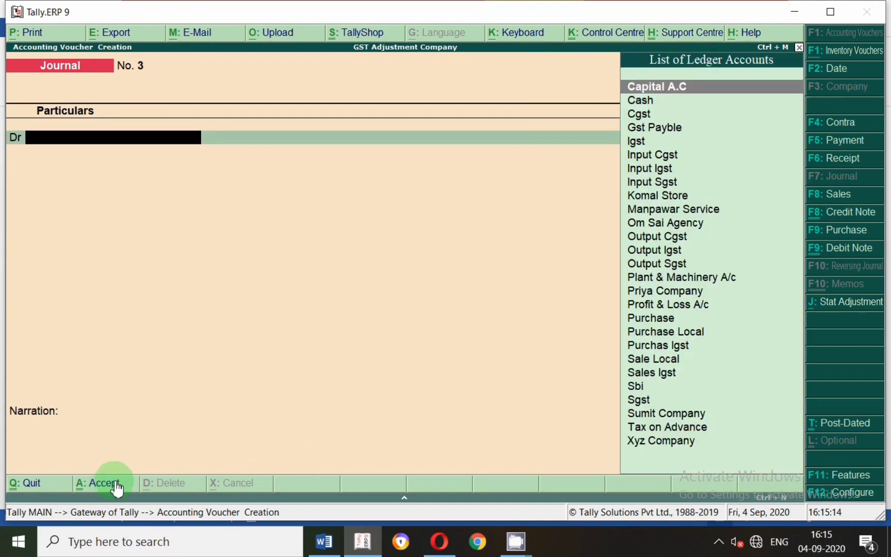
Check entry 3, the cash purchase, in the Word document and date the new Tally journal voucher 2-Sep-2020.
click(338, 547)
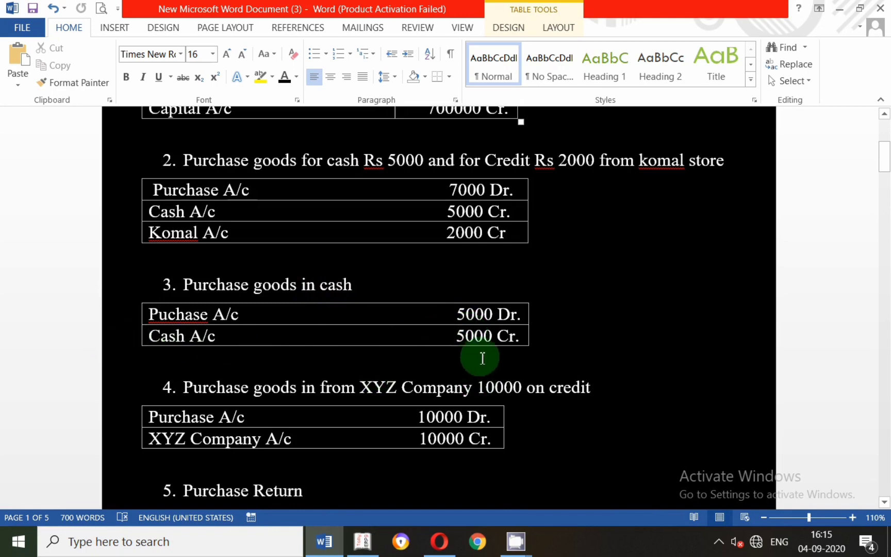
key(alt+Tab)
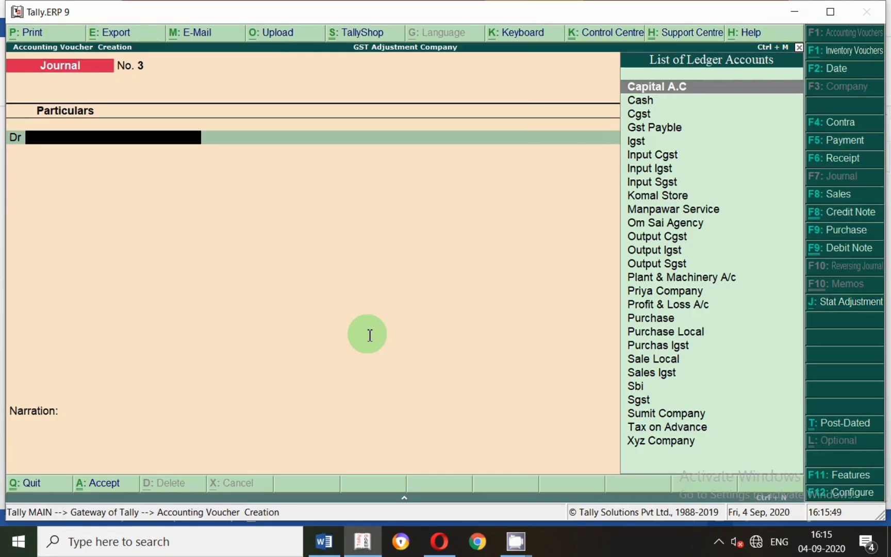
key(F2)
key(Return)
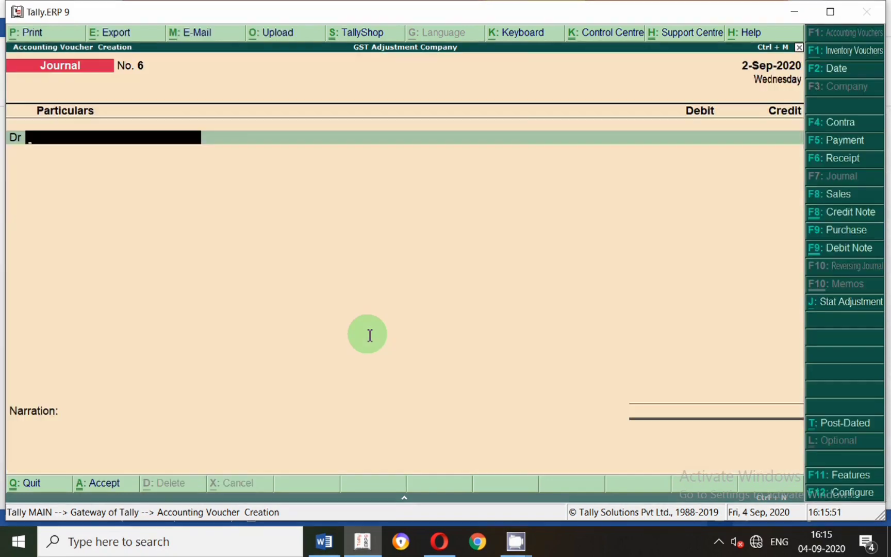
Debit the Purchase ledger with 5000, leaving its inventory allocation empty.
text(Pu)
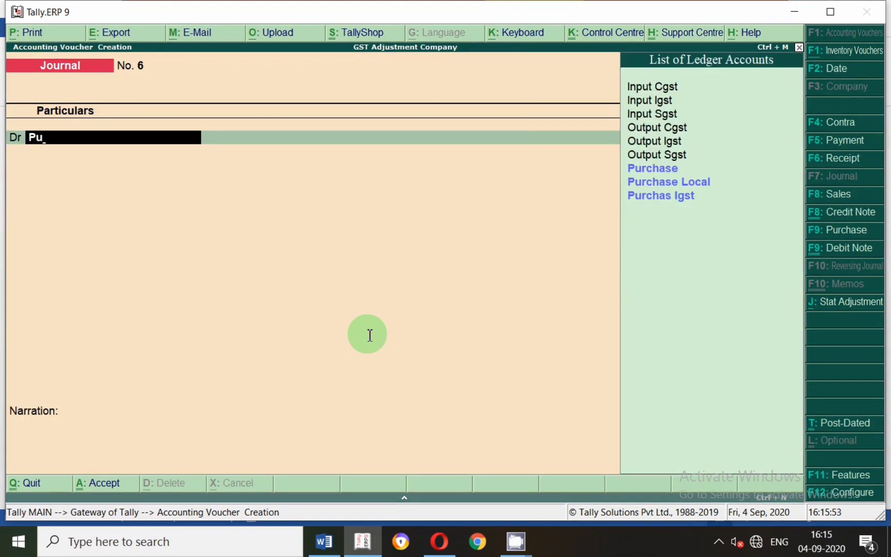
key(Return)
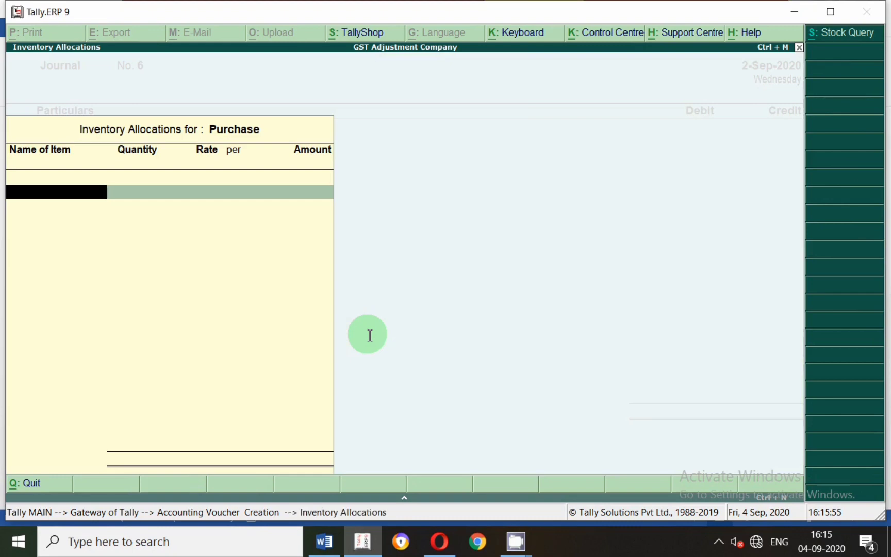
key(Escape)
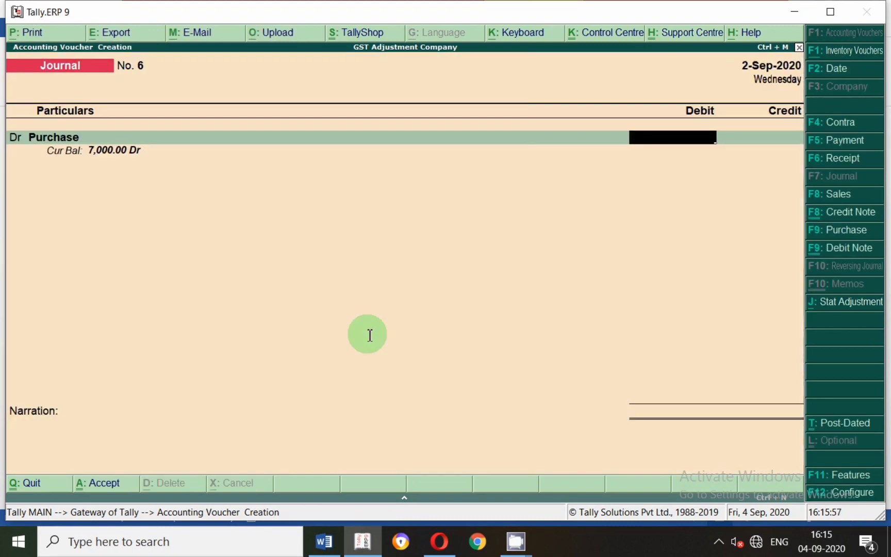
text(5000)
key(Return)
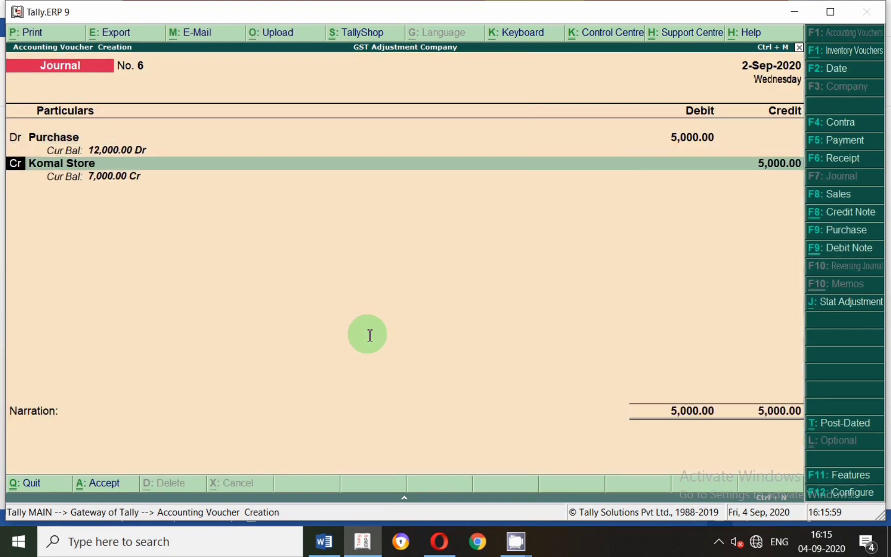
Replace the Komal Store credit line with Cash for 5,000, leave the narration blank, and save the voucher.
text(ca)
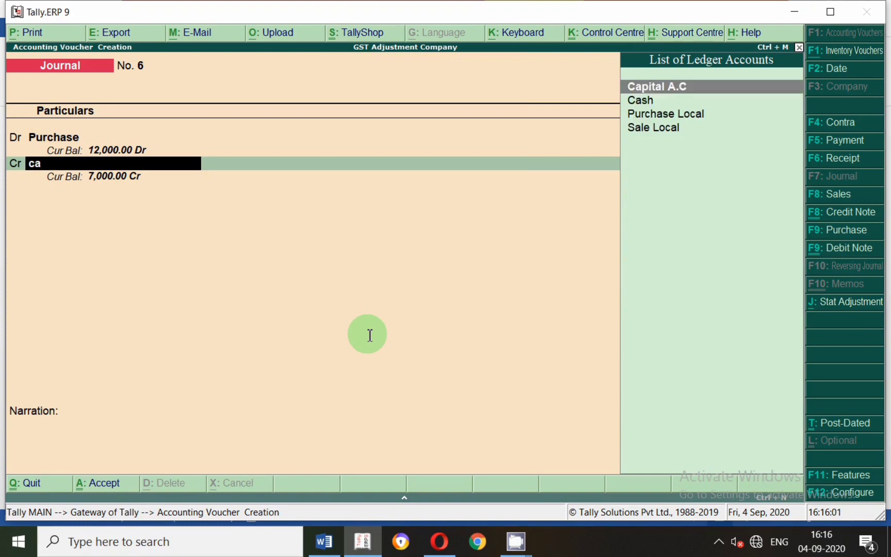
key(Down)
key(Return)
key(Return)
key(Return)
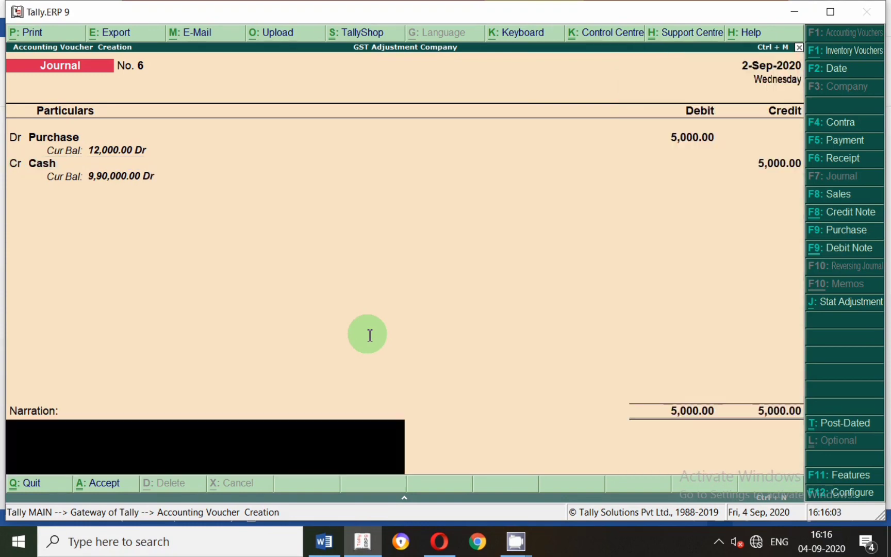
key(Return)
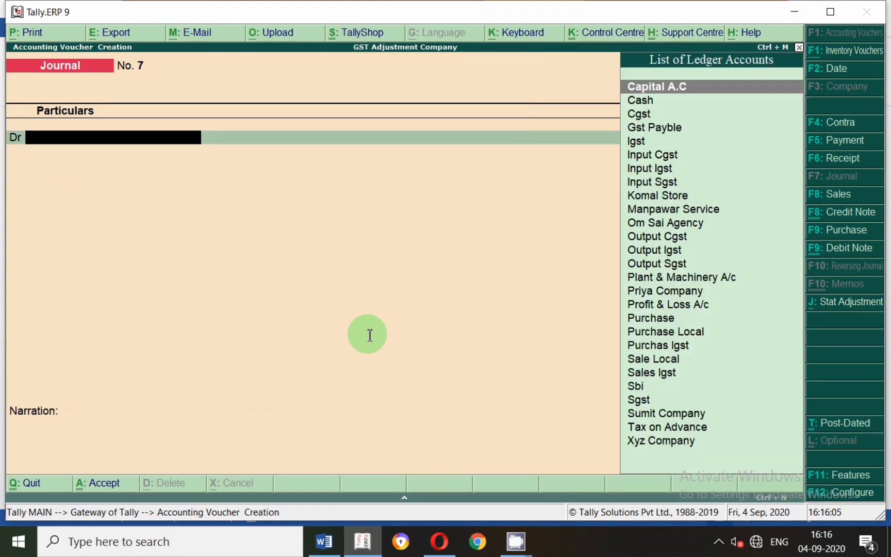
Check entry 4, the XYZ Company credit purchase, in Word and date the new Tally journal voucher 2-Sep-2020.
key(alt+Tab)
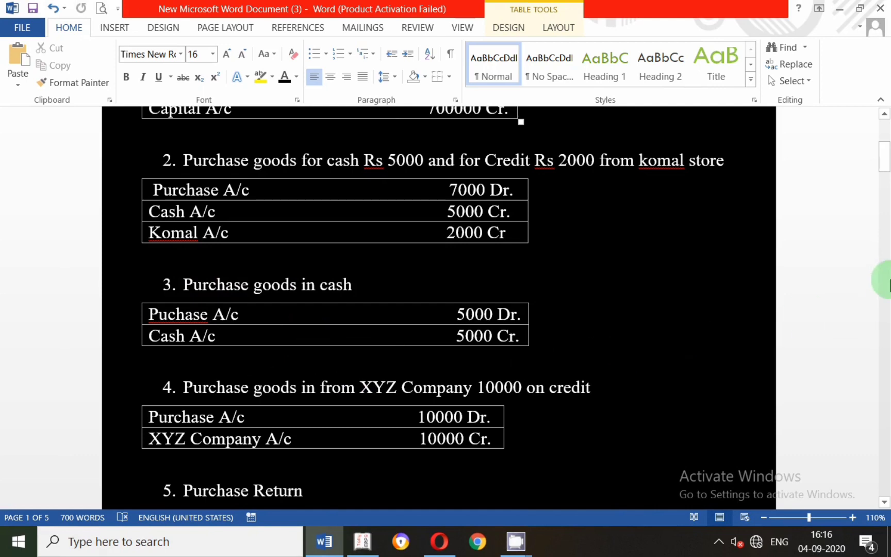
drag(885, 170, 883, 182)
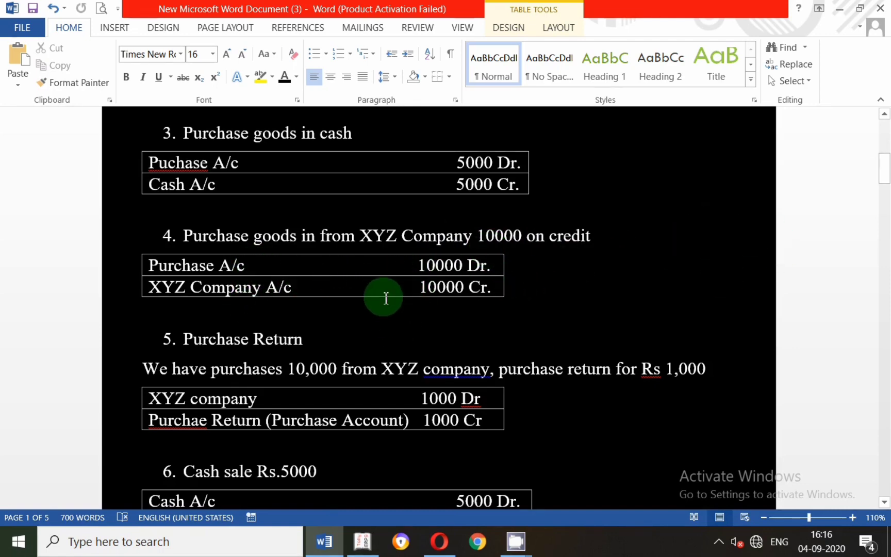
key(alt+Tab)
key(F2)
text(2-9)
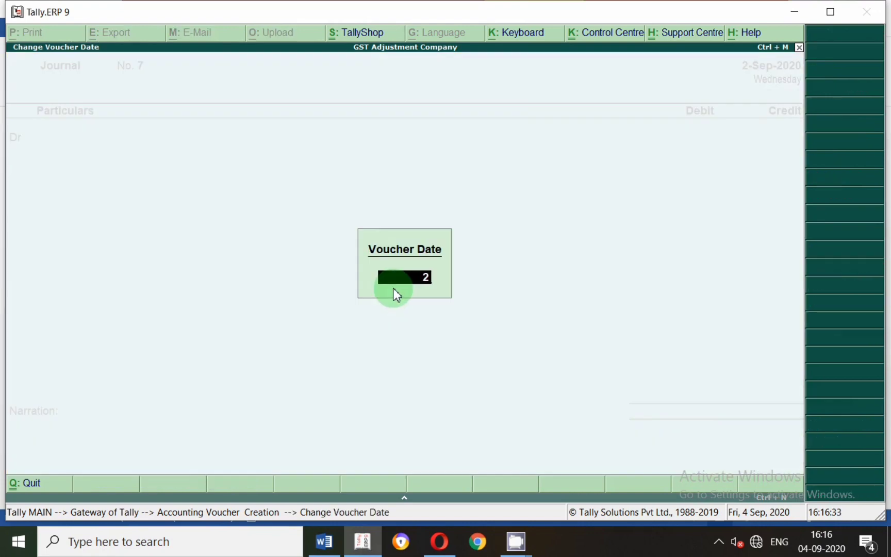
key(Return)
Choose Purchase as the debit ledger and start creating a new stock item from its inventory allocation.
text(Pu)
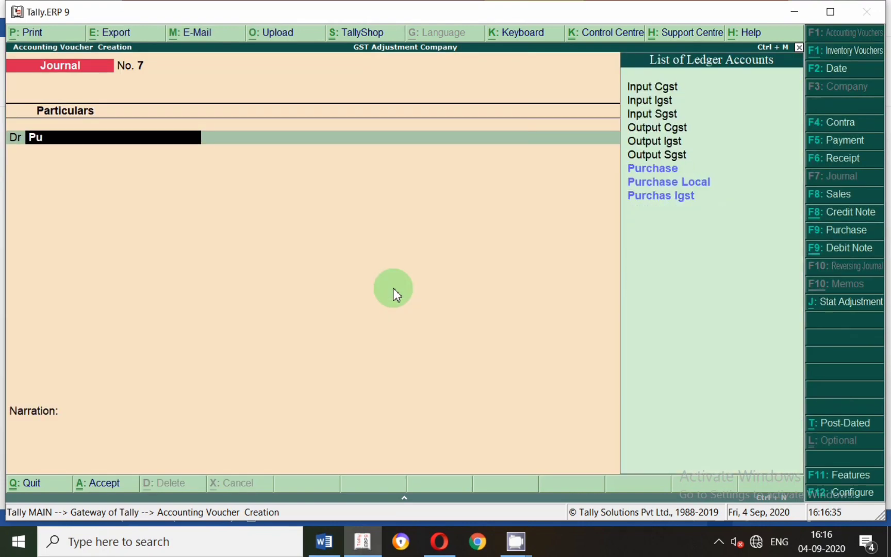
key(Return)
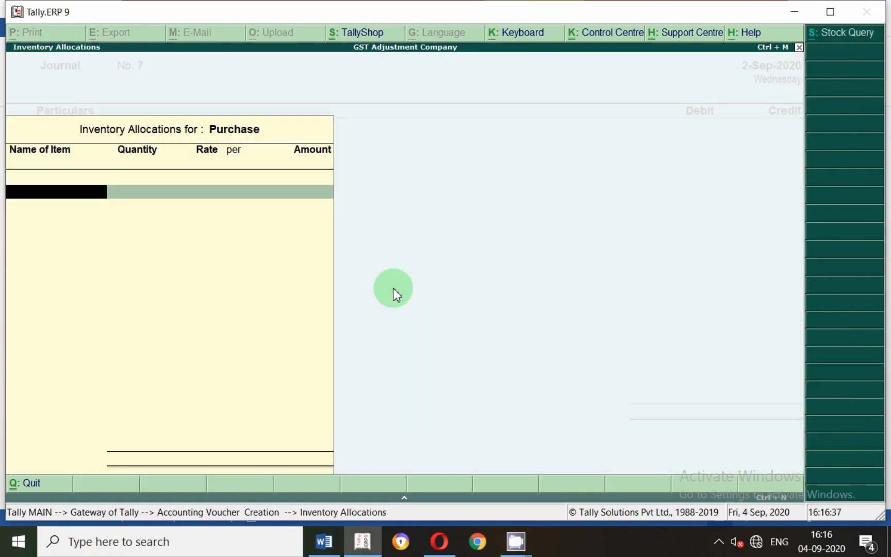
text(F)
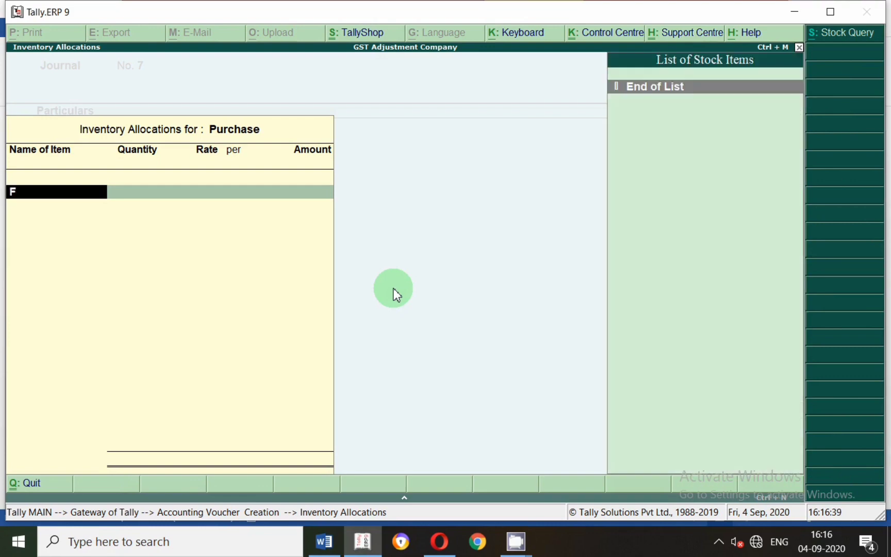
key(alt+c)
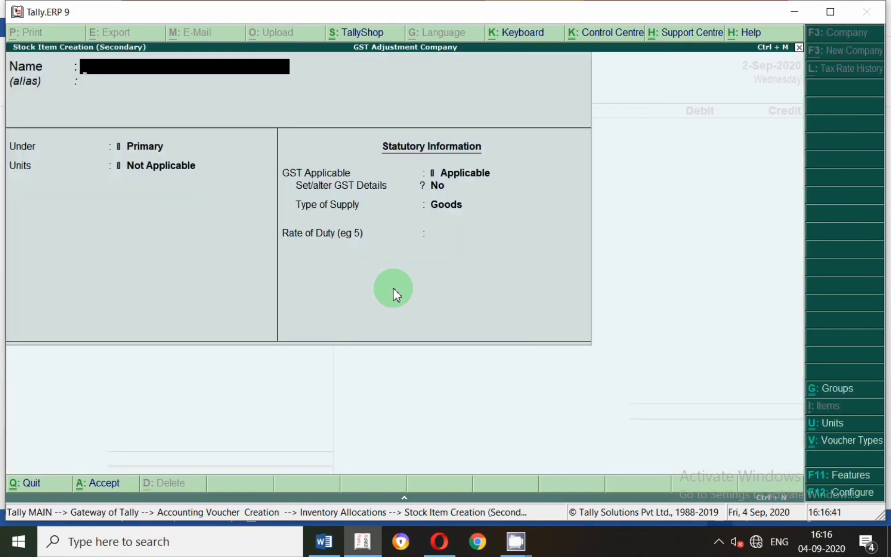
Name the stock item Iron, place it under Primary with the unit "no", and leave component lists off.
text(Iron)
key(Return)
key(Return)
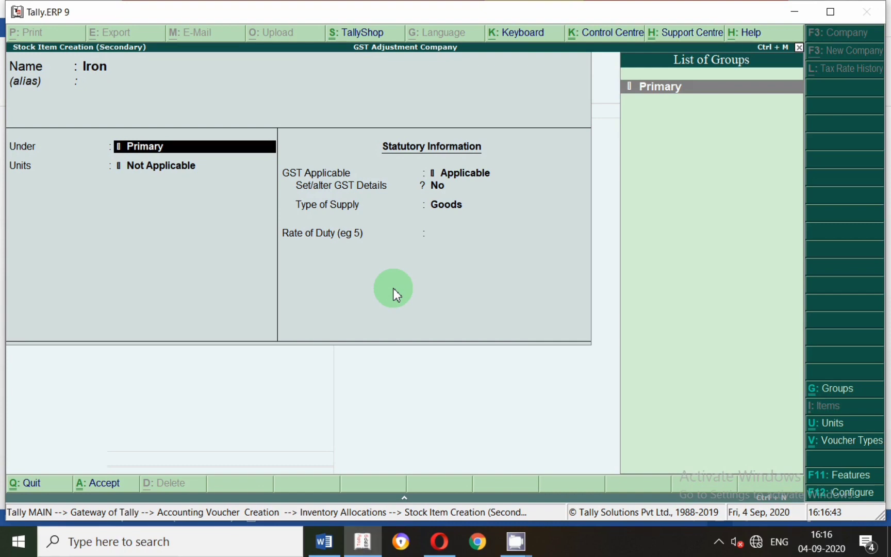
key(Return)
key(Down)
key(Return)
Turn on GST details for Iron and set its taxability to Taxable, without reverse charge.
key(Return)
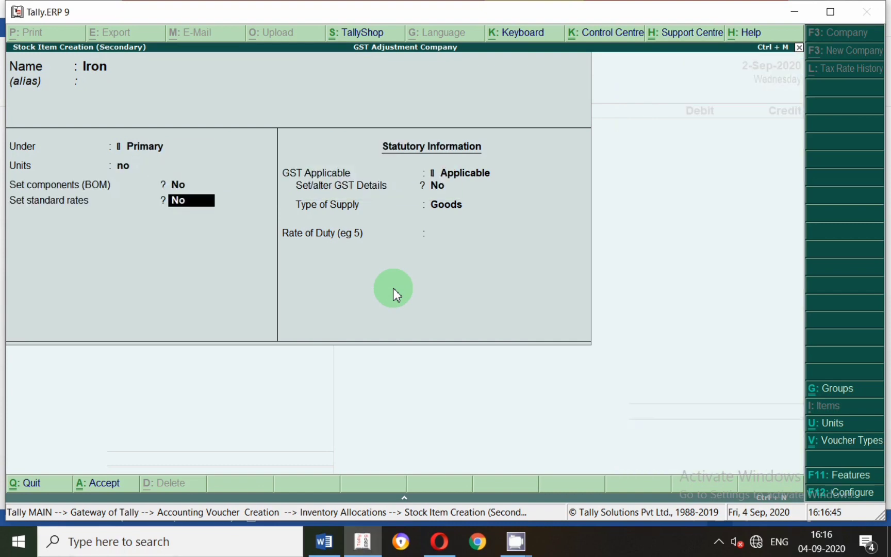
key(Return)
key(Return)
key(y)
key(Return)
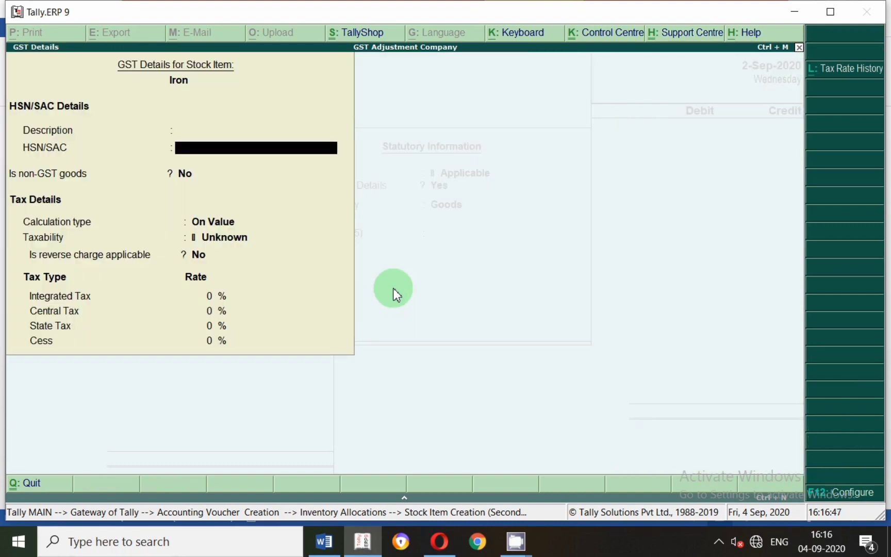
key(Return)
key(Return)
key(Return)
key(Down)
key(Down)
key(Down)
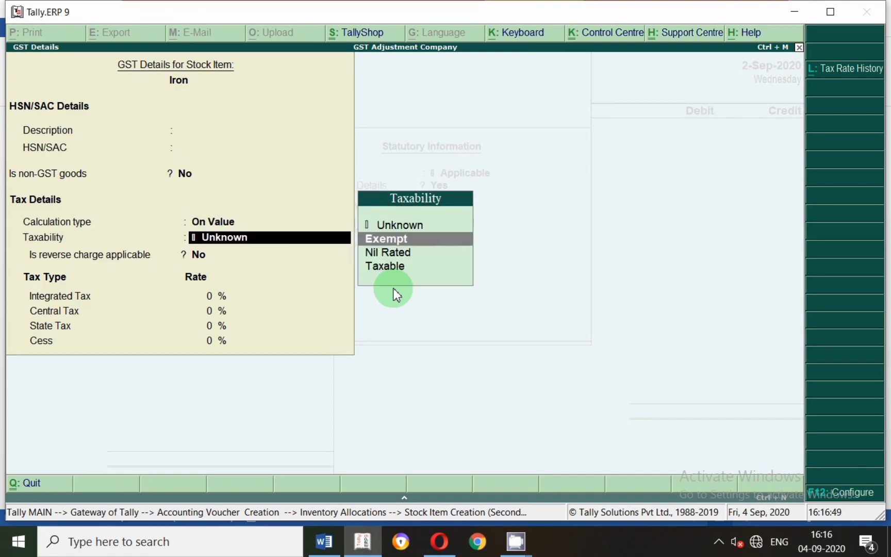
Set Iron's integrated tax rate to 18%, keep cess at 0%, and save the stock item.
key(Return)
key(Return)
text(18)
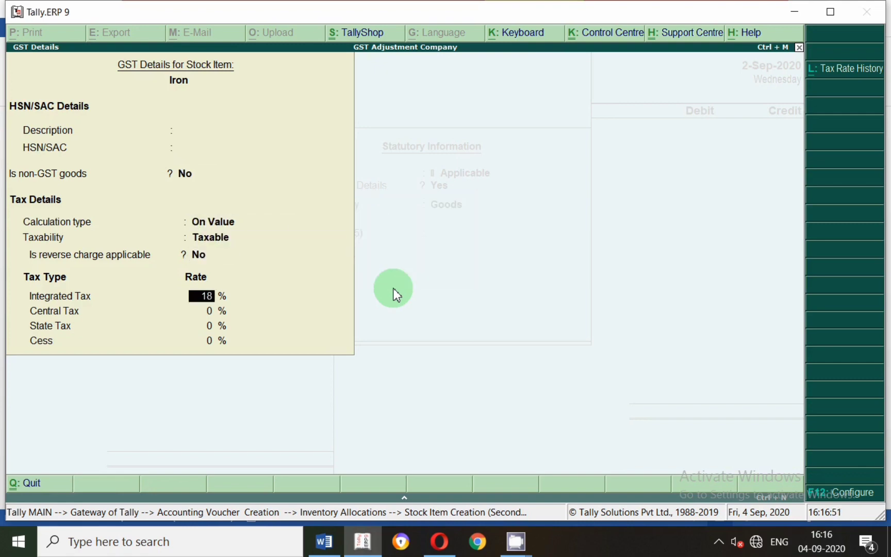
key(Return)
key(Return)
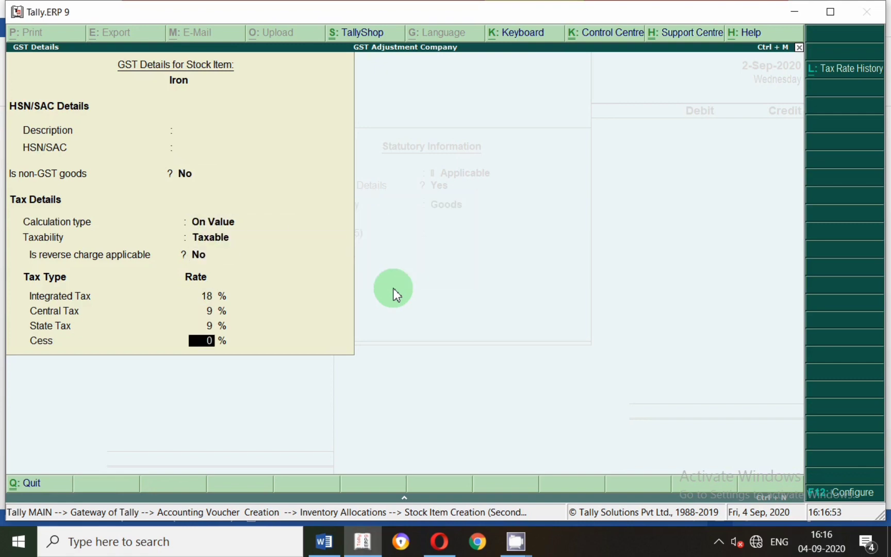
key(Return)
key(Return)
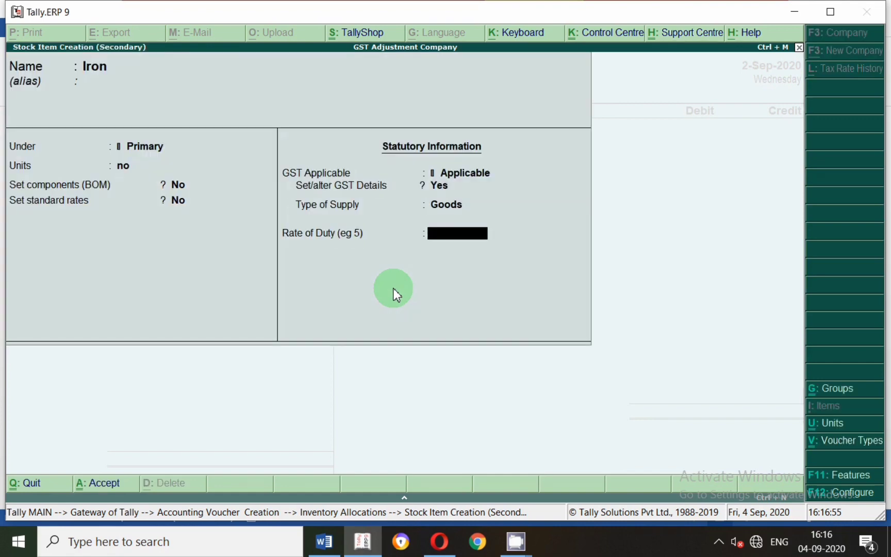
key(Return)
Set Iron's tracking number to Not Applicable and check entry 4's amount in the Word document.
key(Return)
key(Down)
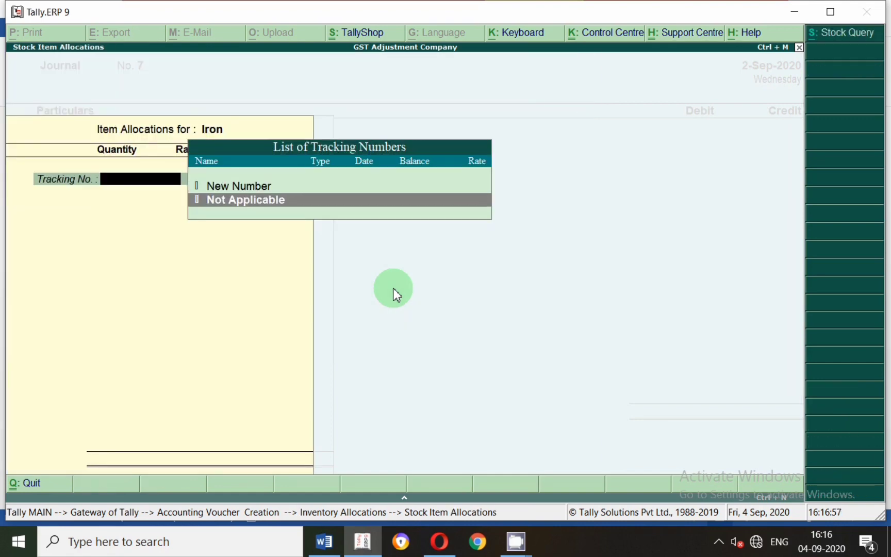
key(Return)
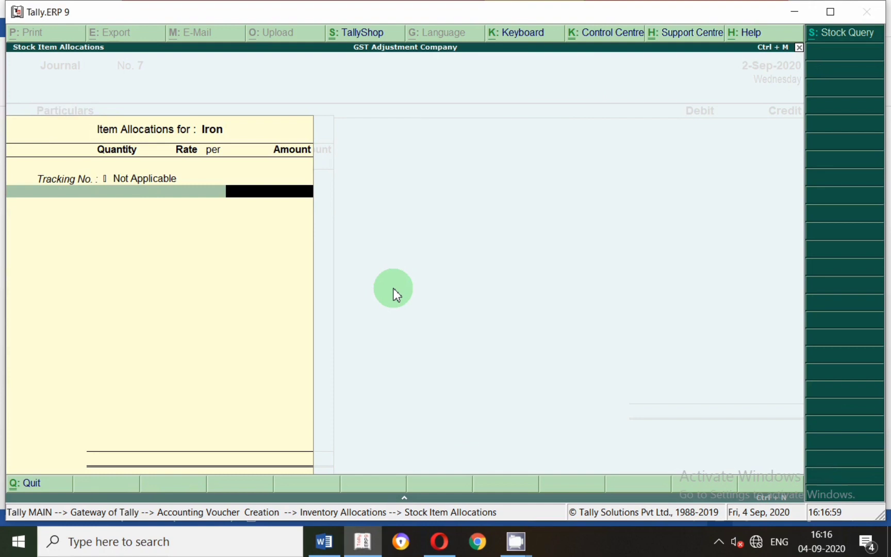
key(alt+Tab)
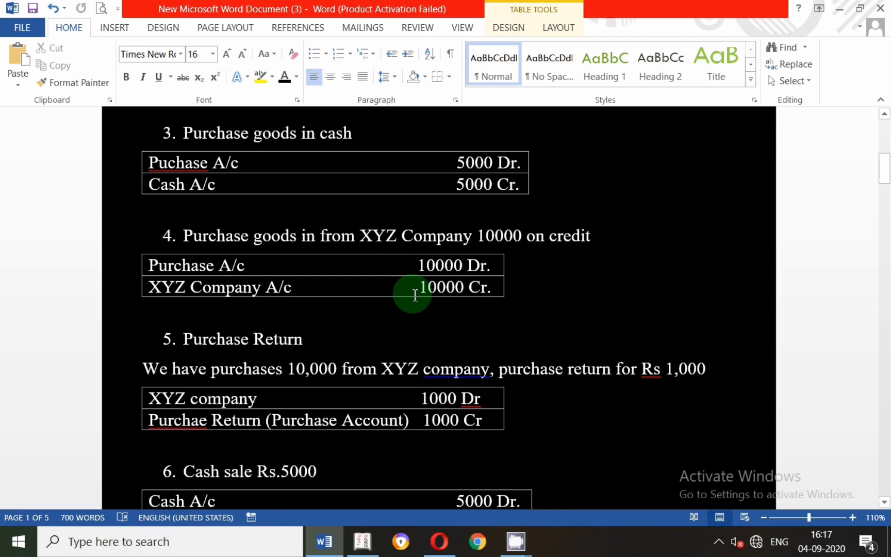
Switch back to Tally.ERP 9, allocate 10000 to Iron and finish the Purchase ledger's inventory allocation.
key(alt+Tab)
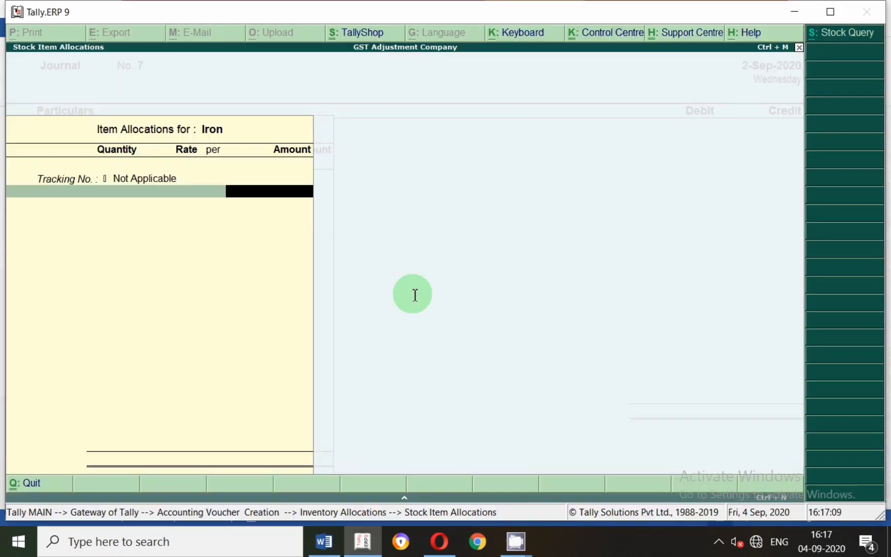
text(10000)
key(Return)
key(Return)
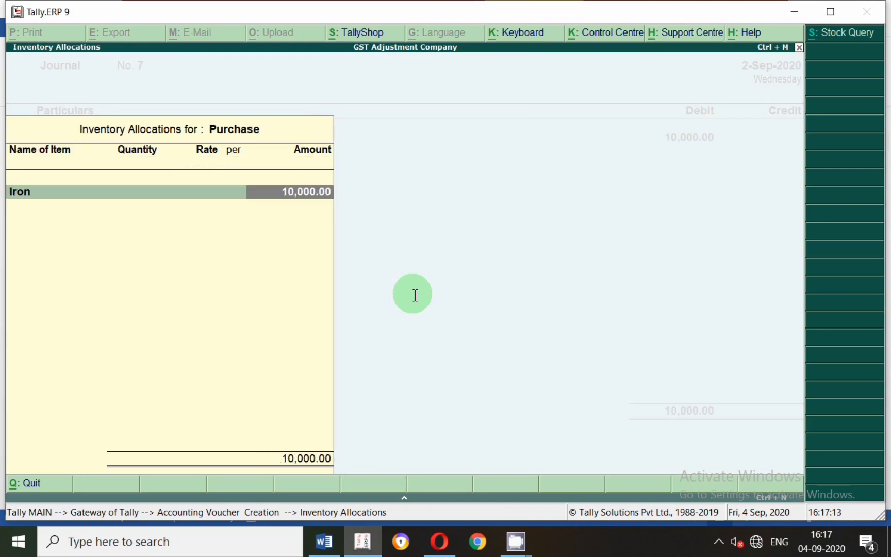
Change the second voucher line to a debit of the Igst ledger for 1800.
key(Return)
key(Return)
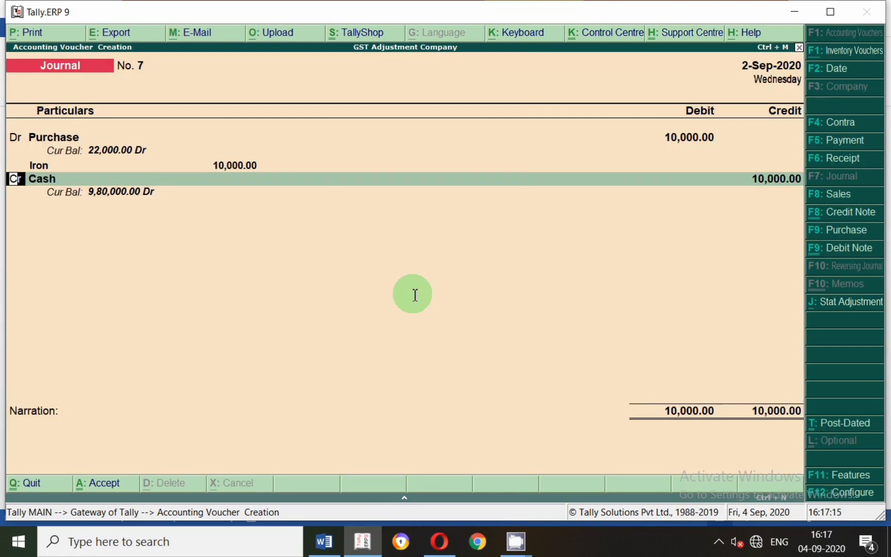
text(d)
key(Return)
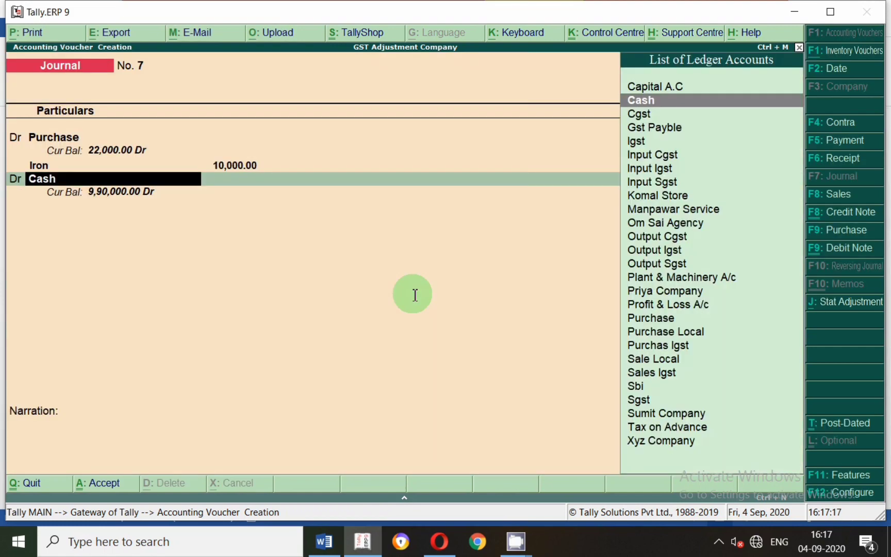
text(Igs)
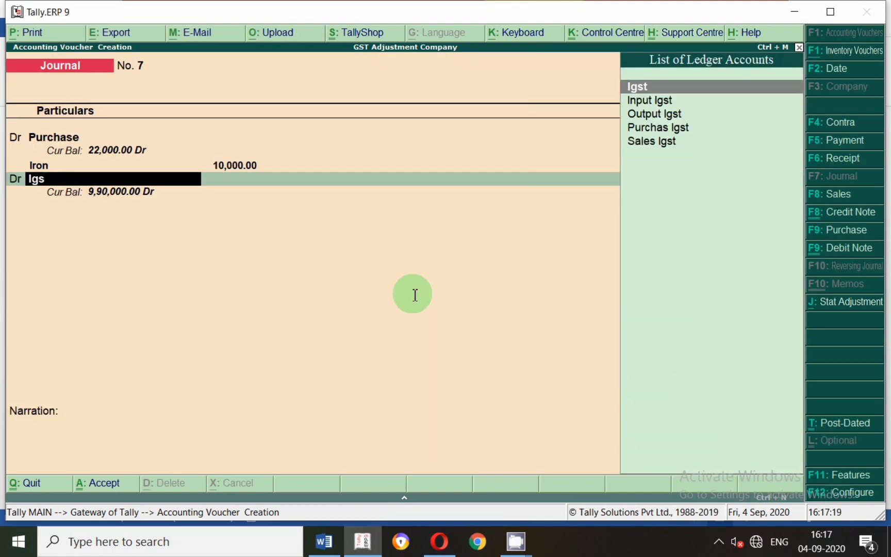
key(BackSpace)
key(Return)
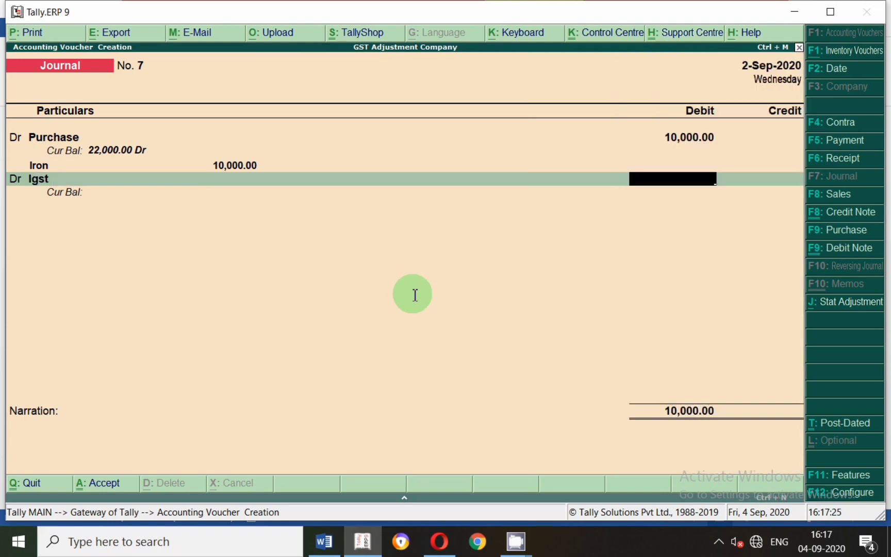
text(1800)
key(Return)
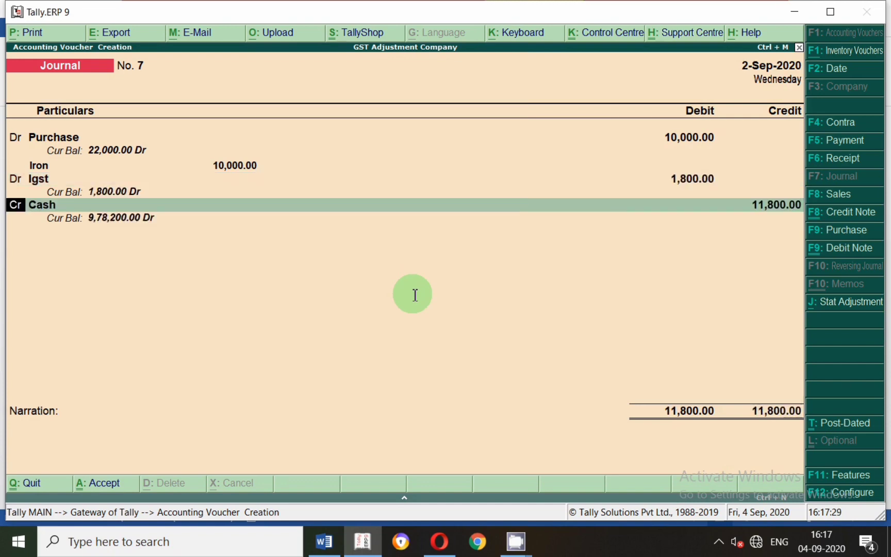
Check entry 4's credit account in the Word document and return to the voucher's credit line in Tally.ERP 9.
key(alt+Tab)
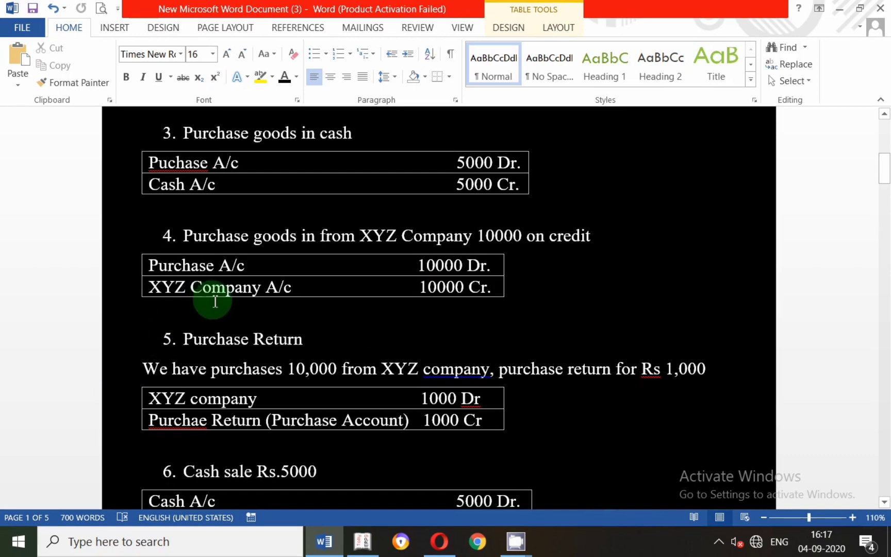
key(alt+Tab)
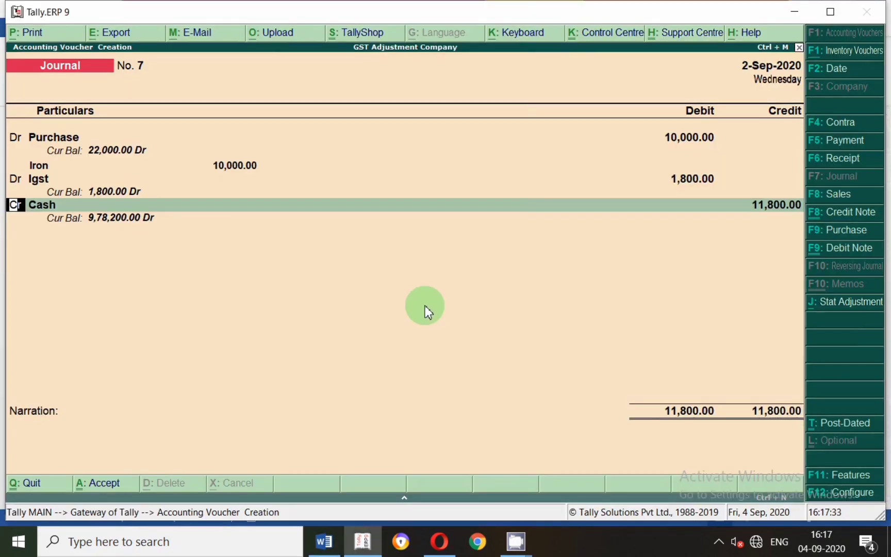
key(Return)
key(alt+c)
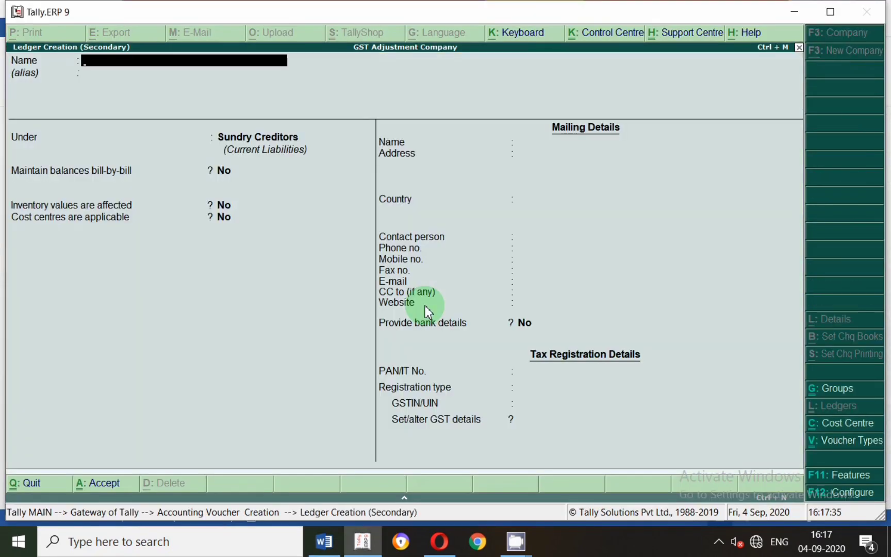
text(Xyx co)
key(BackSpace)
key(BackSpace)
text(z company)
key(Return)
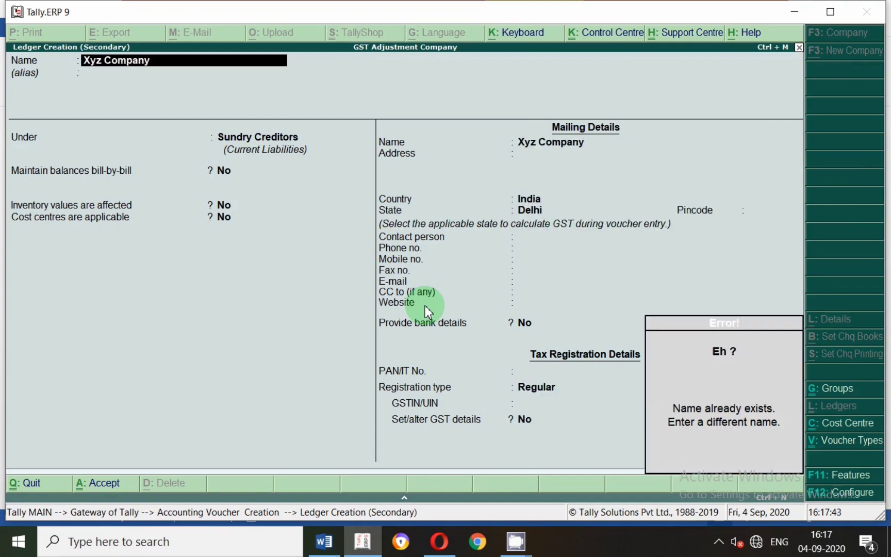
key(Escape)
key(Escape)
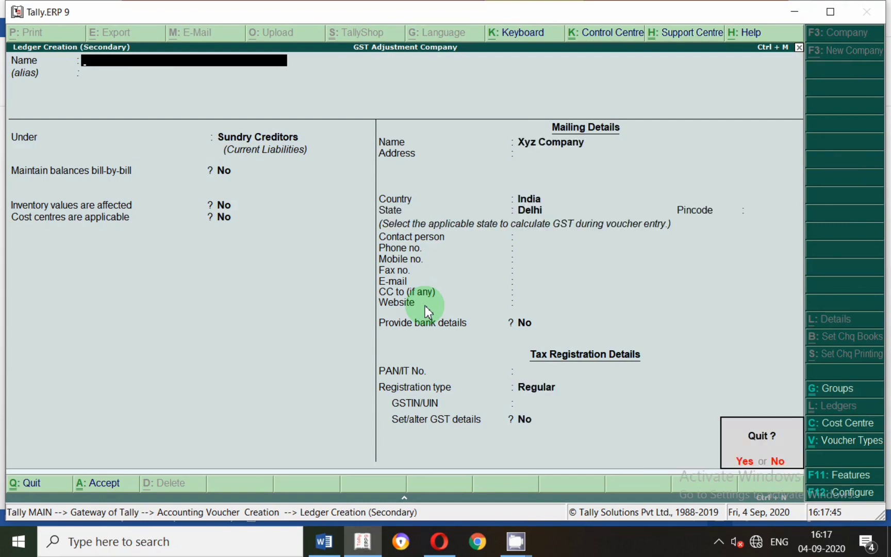
key(Return)
Credit the existing Xyz Company ledger with 11,800 instead of Cash.
text(X)
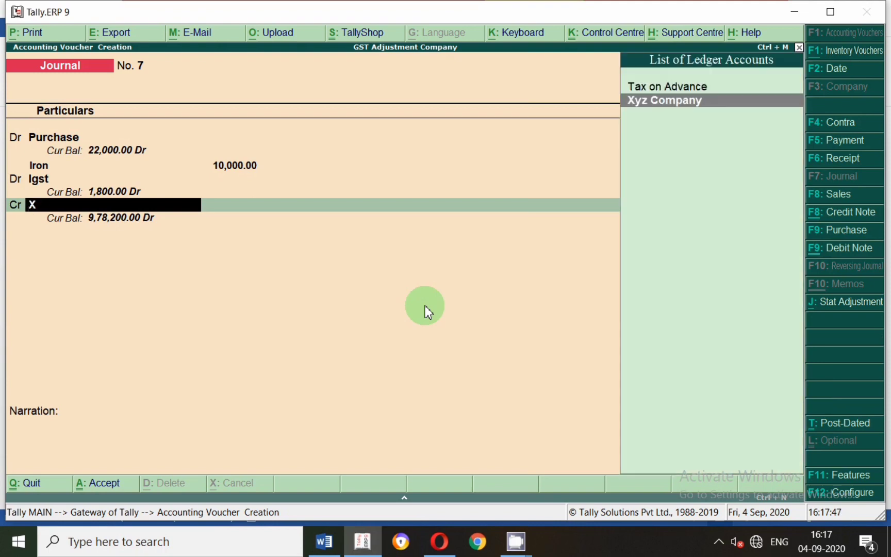
text(y)
key(Return)
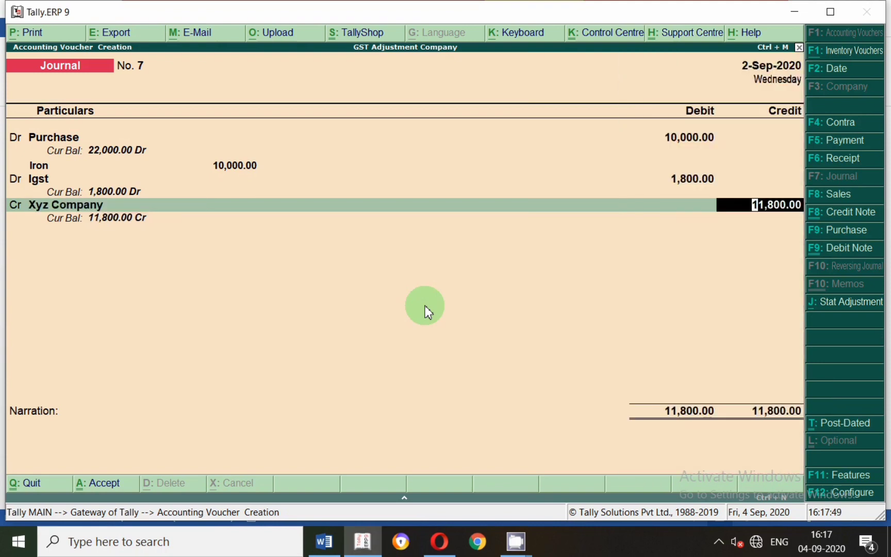
key(Return)
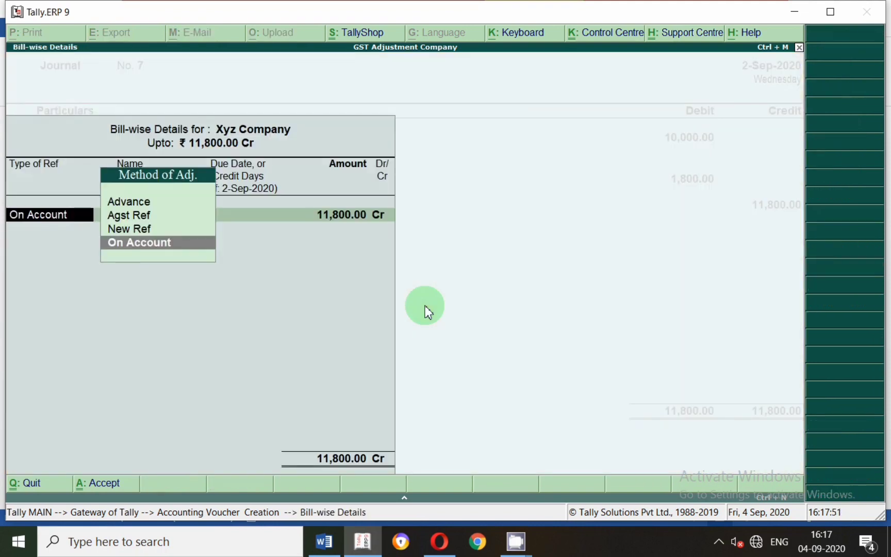
Record Xyz Company's credit as a New Ref bill numbered 7 and save the journal voucher without narration.
key(Up)
key(Return)
key(Return)
key(Return)
key(Return)
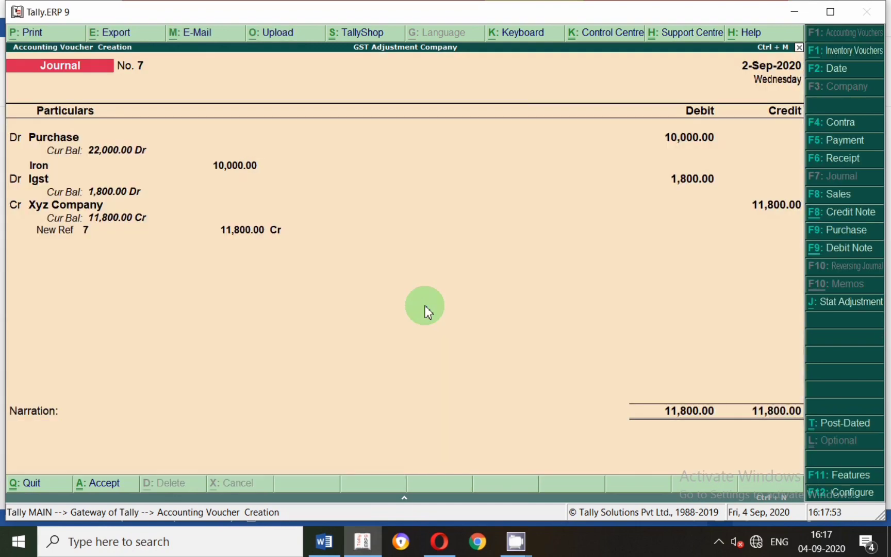
key(Return)
key(Return)
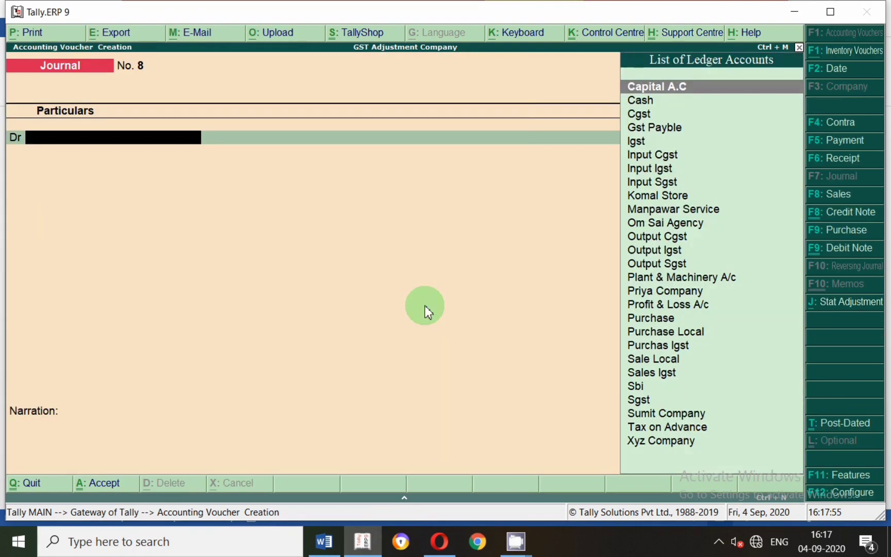
Read entry 5, Purchase Return, in the Word document and set the new Tally journal voucher's date to 2-9.
key(alt+Tab)
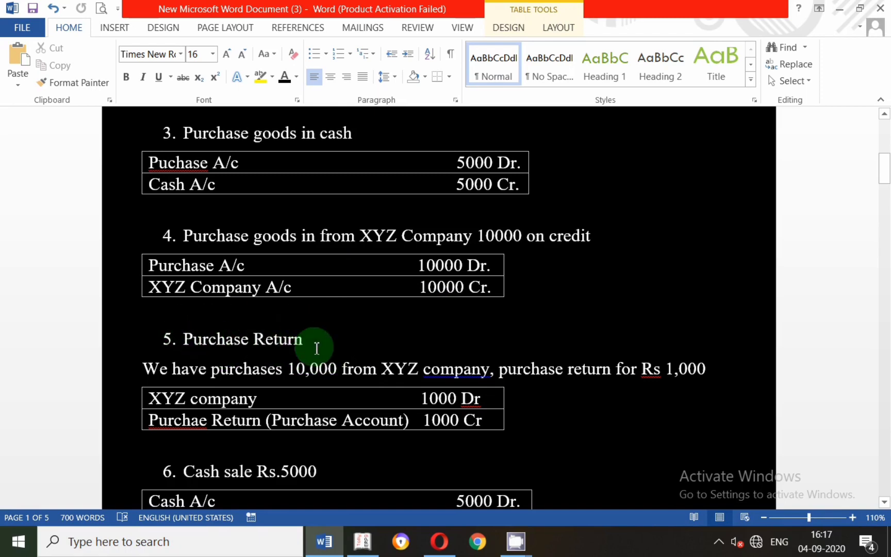
scroll(316, 348, down, 1)
scroll(281, 316, down, 1)
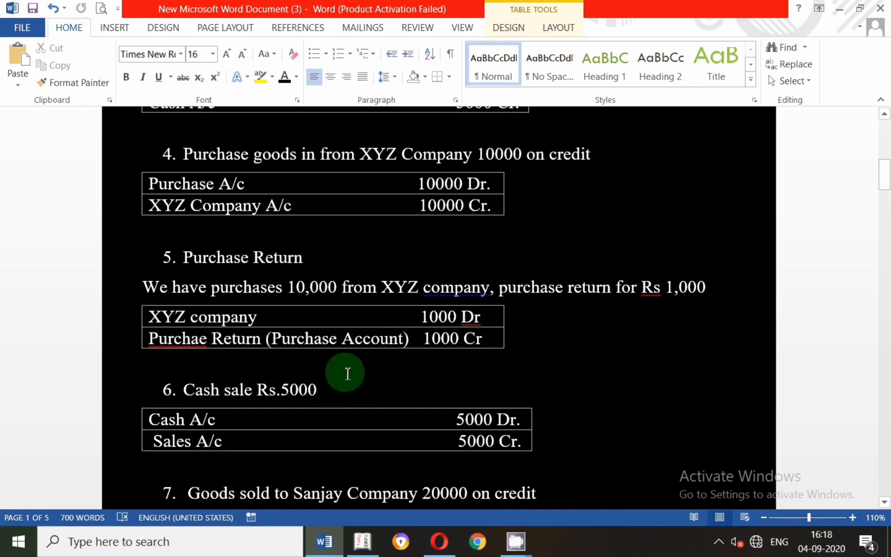
key(alt+Tab)
key(F2)
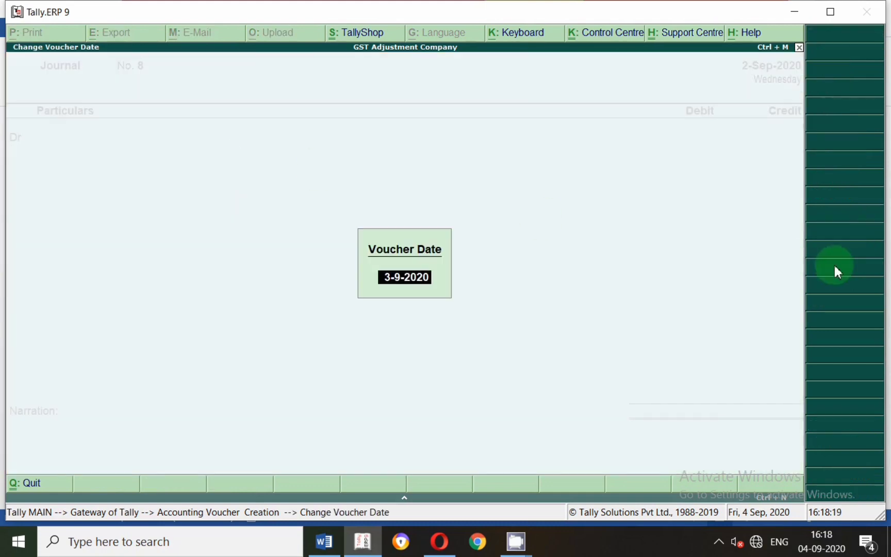
text(2-9)
key(Return)
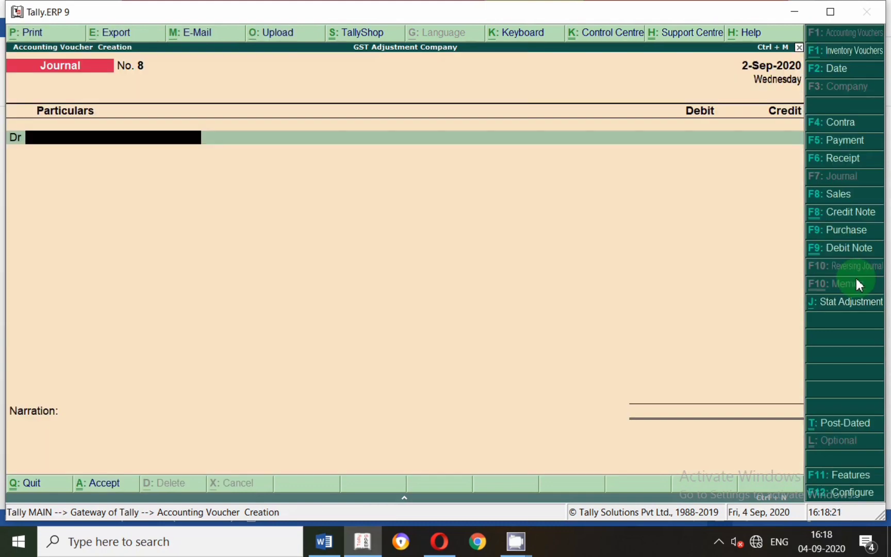
Check entry 5's accounts in the Word document, then debit Xyz Company with 1000 in the Tally journal voucher.
key(alt+Tab)
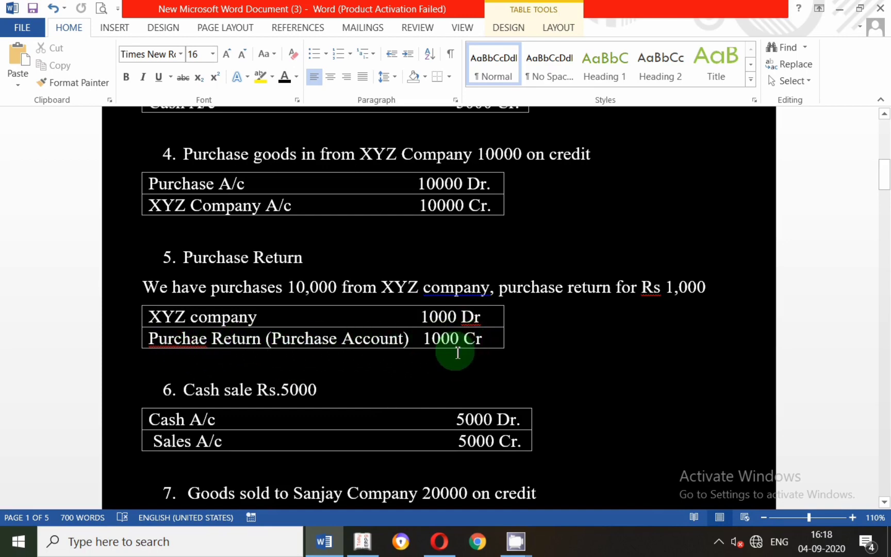
key(alt+Tab)
text(X)
key(Return)
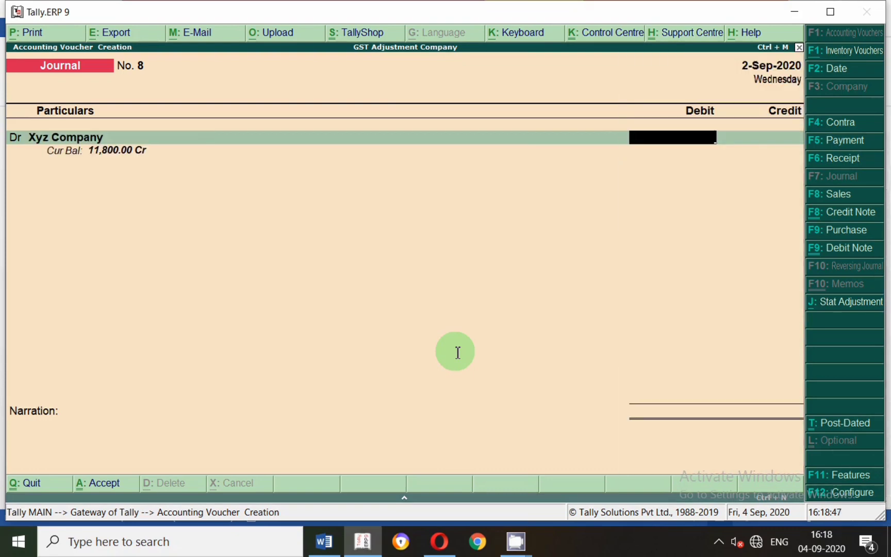
text(1000)
key(Return)
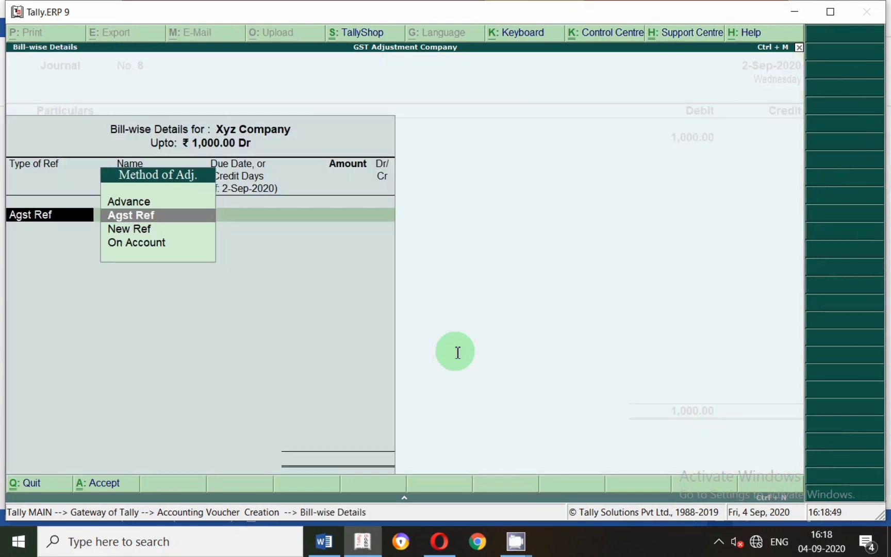
Adjust Xyz Company's 1,000 debit as Agst Ref against pending bill 7.
key(Down)
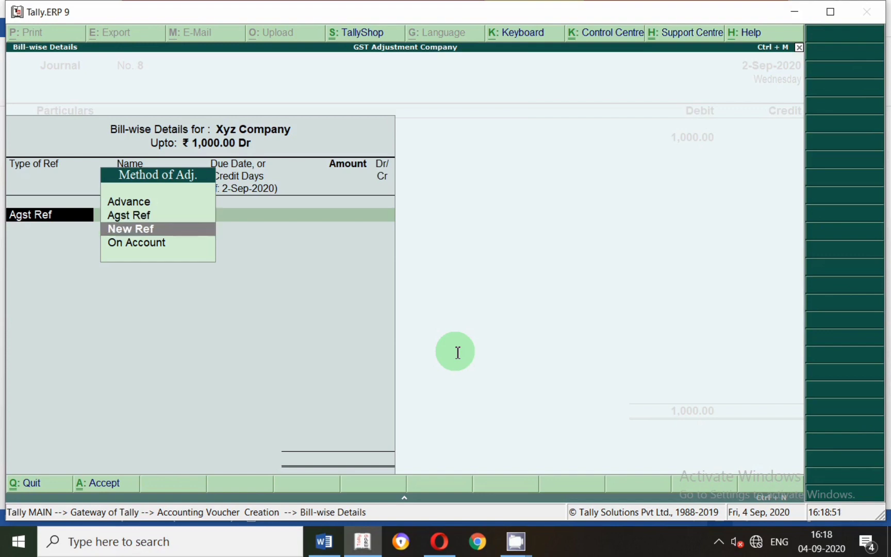
key(Up)
key(Return)
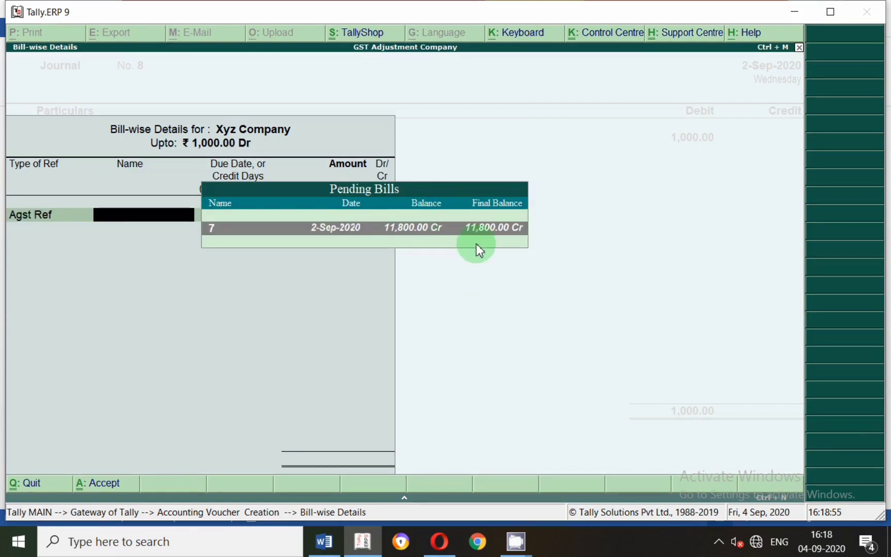
key(Return)
Create a ledger named Purchase Return for the credit line, under Purchase Accounts with inventory values affected.
key(Return)
key(Return)
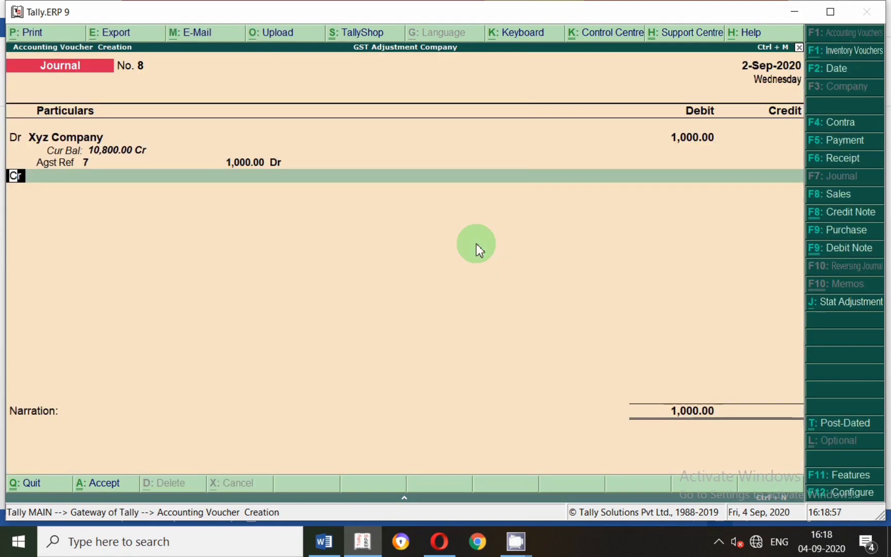
key(Return)
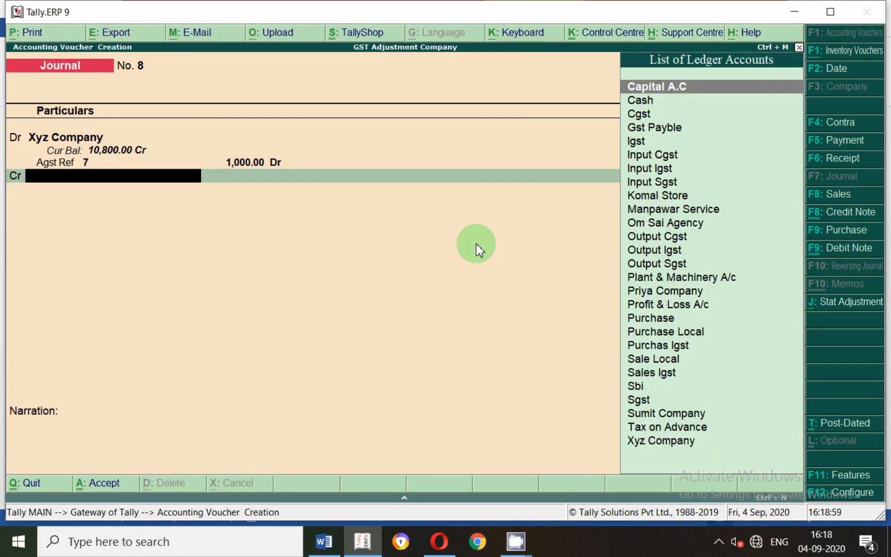
key(alt+c)
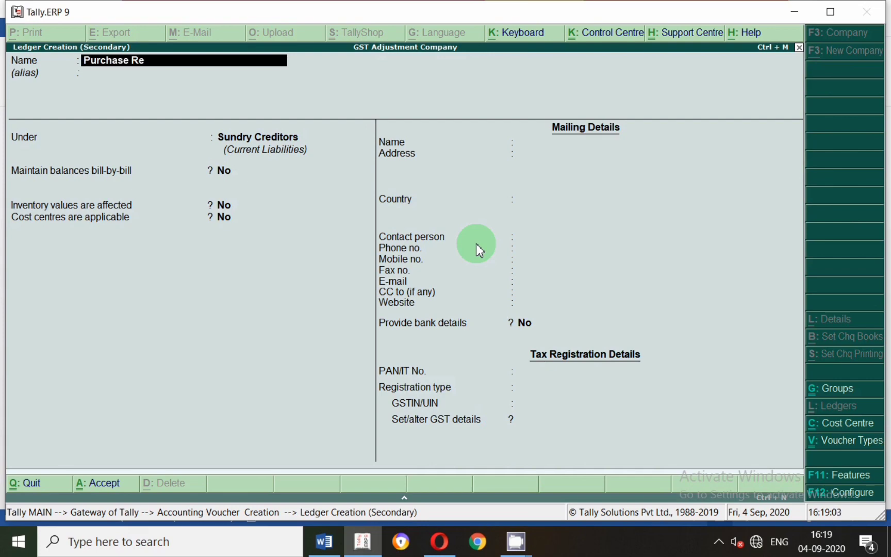
key(Return)
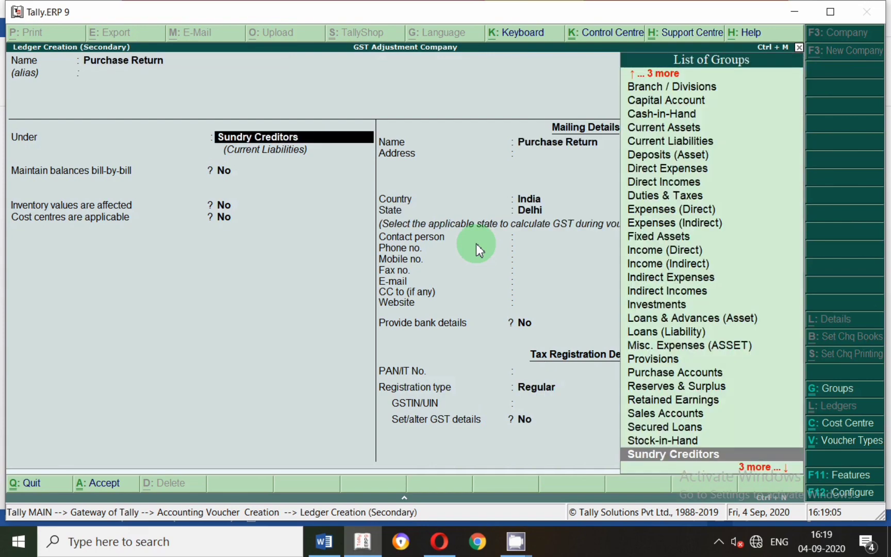
text(Pu)
key(Return)
Keep the ledger type and appropriation method Not Applicable, GST Applicable and supply type Services, and save the Purchase Return ledger.
key(Return)
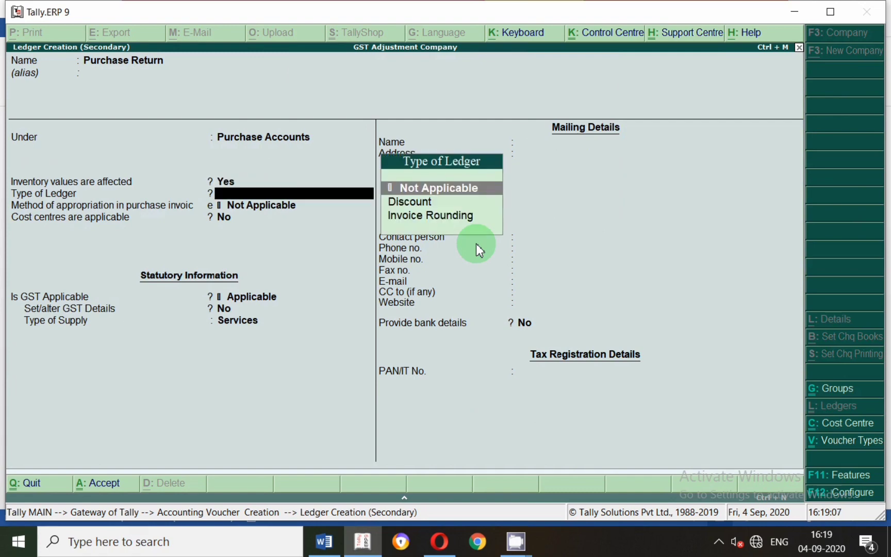
key(Return)
key(Return)
key(Return)
key(Return)
key(Return)
key(Return)
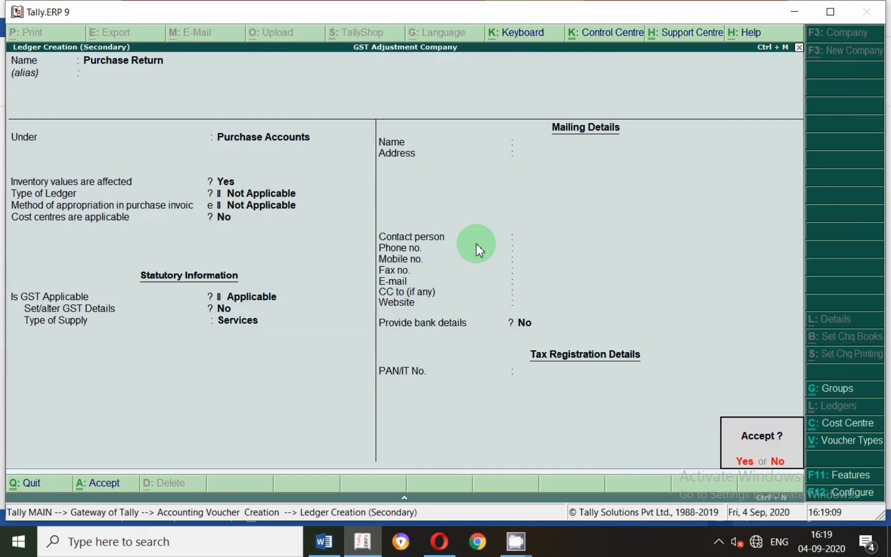
Save the purchase return voucher crediting 1,000 with no narration, and switch to the Word document.
key(Return)
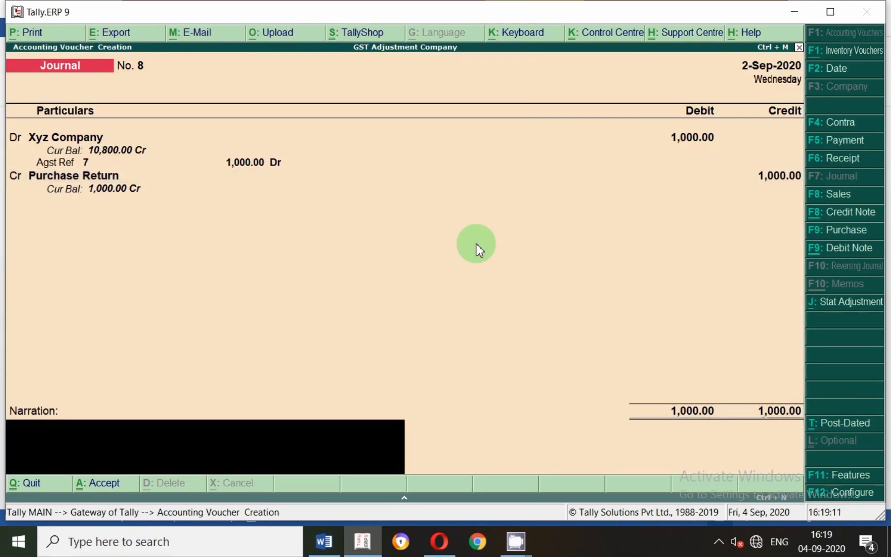
key(Return)
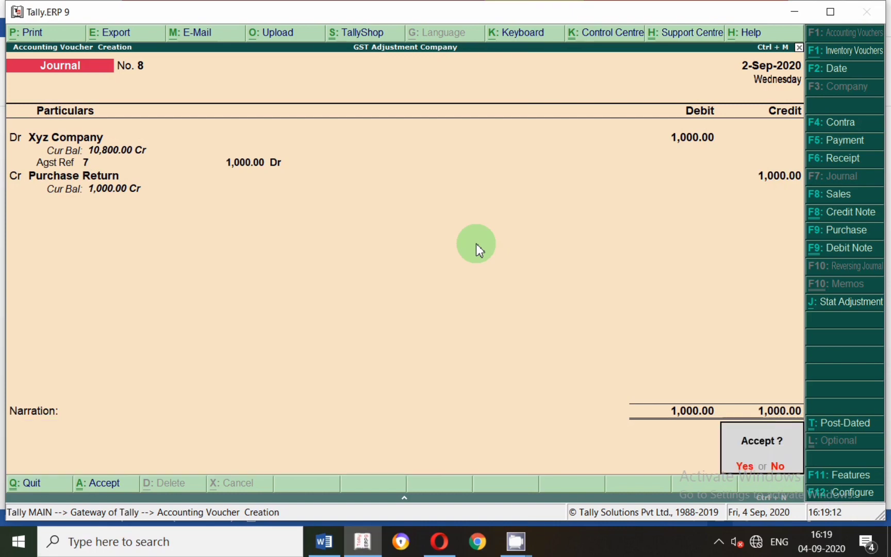
key(Return)
key(alt+Tab)
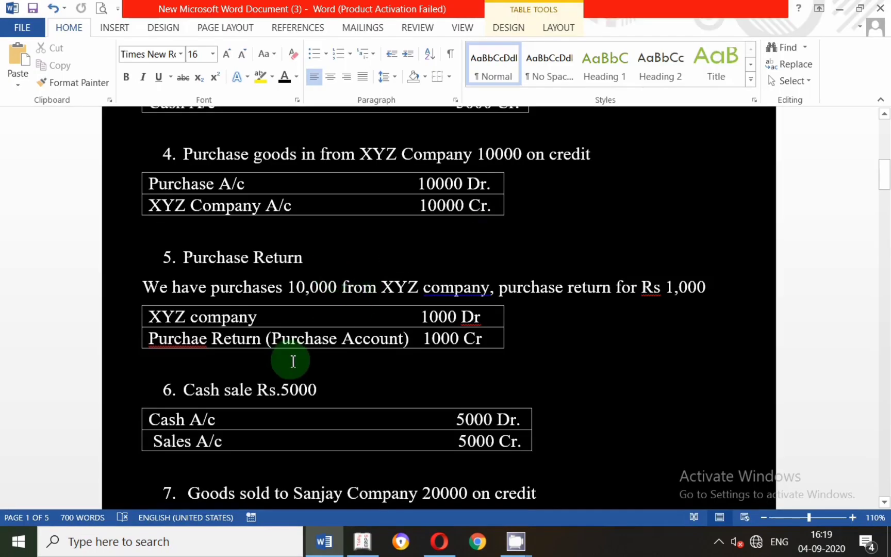
Read entry 6, the Rs. 5000 cash sale, in the Word document, then switch to Tally.ERP 9 and date the journal voucher 2-Sep-2020.
scroll(349, 361, down, 2)
scroll(349, 361, down, 4)
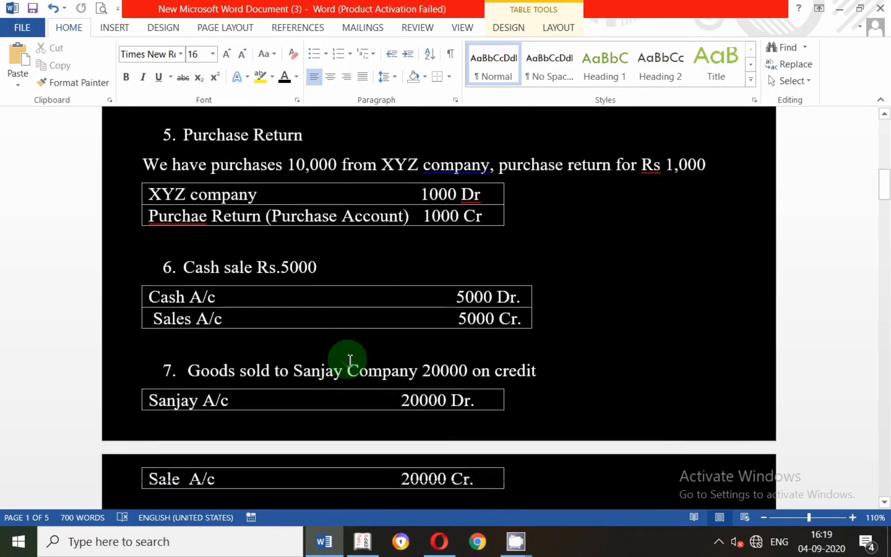
scroll(350, 361, down, 2)
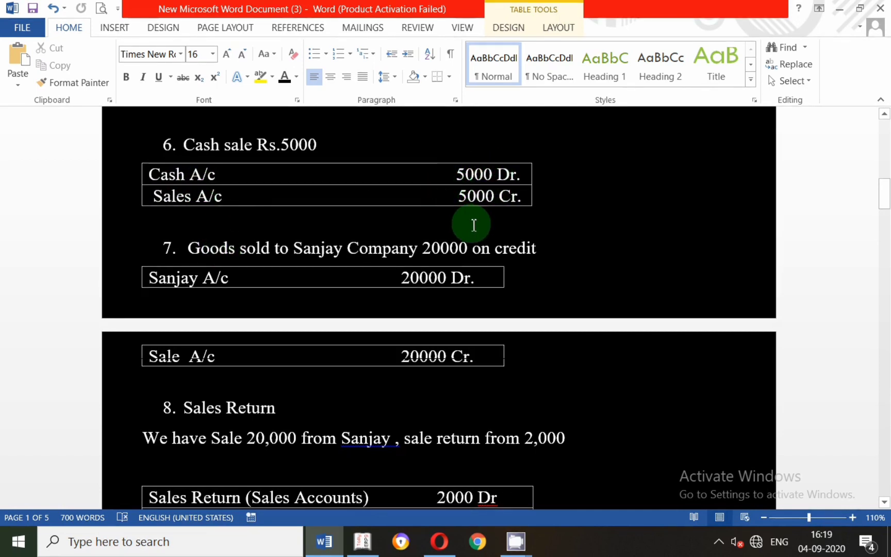
key(alt+Tab)
key(F2)
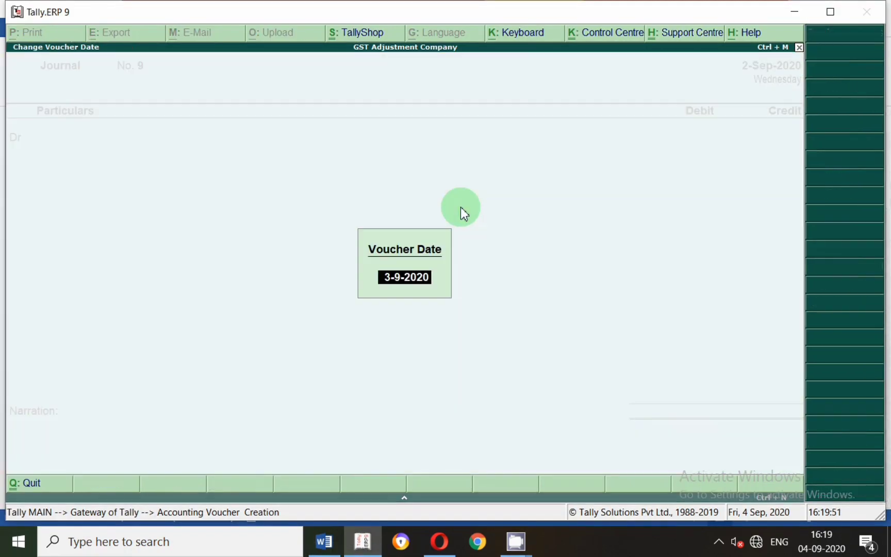
text(2.9)
key(Return)
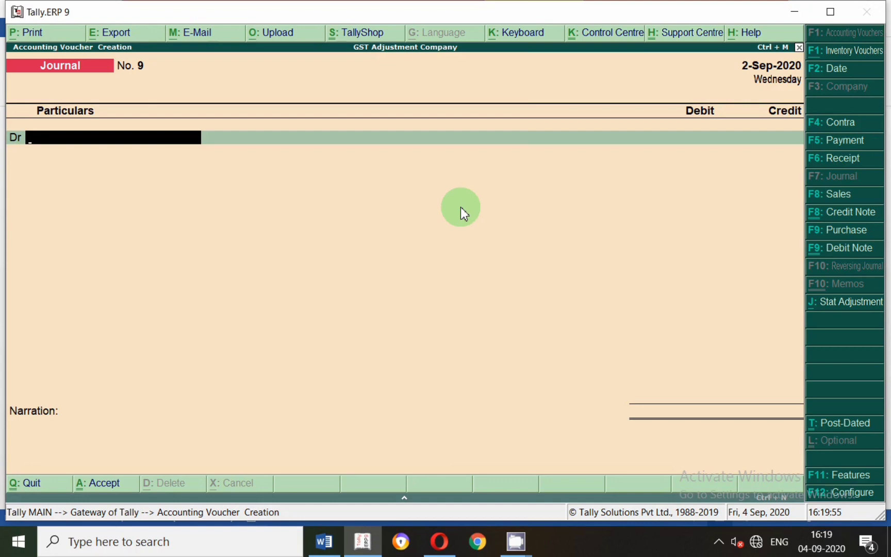
Debit Cash with 5,000 in the journal voucher, checking the amount against the Word document.
text(Cash)
key(Return)
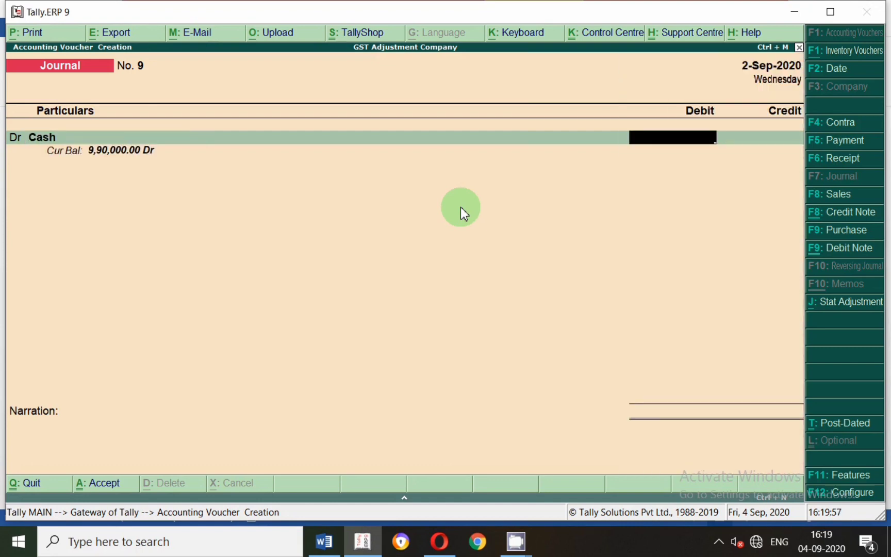
key(alt+Tab)
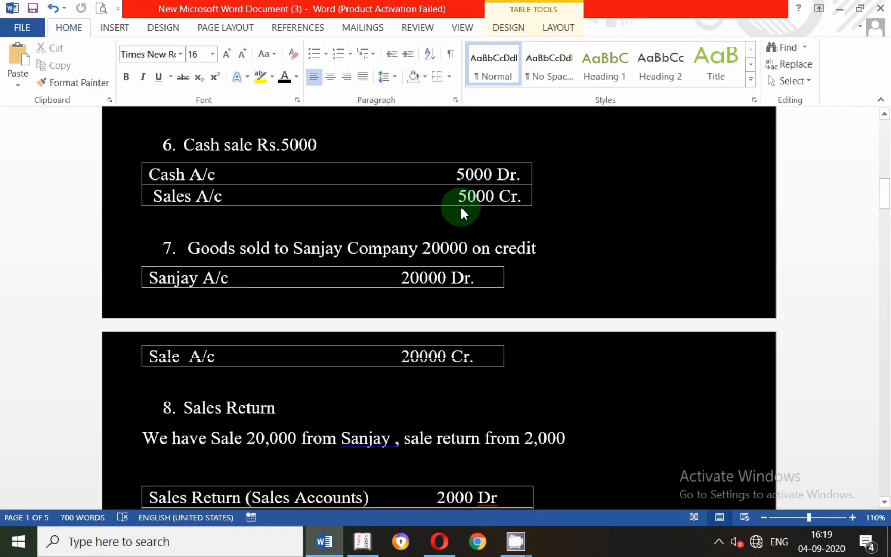
key(alt+Tab)
text(5000)
key(Return)
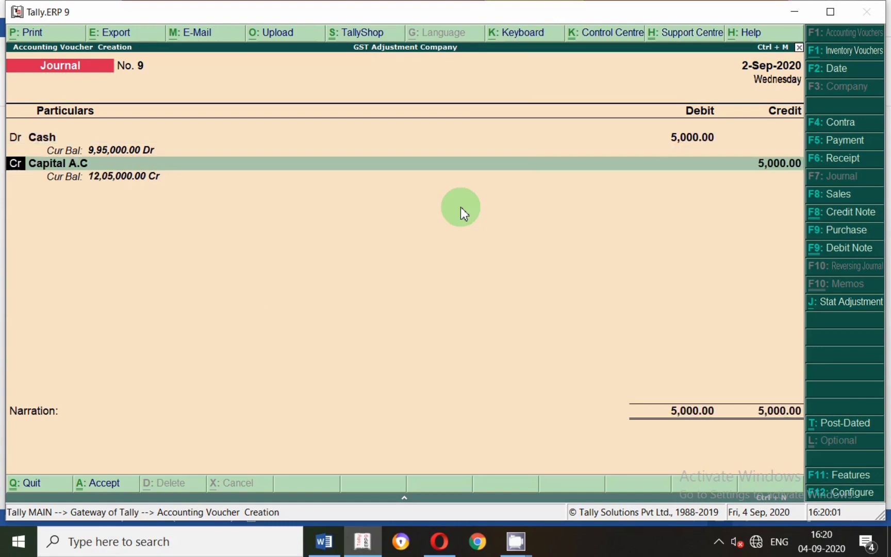
Create a ledger named Sale for the credit line, under Sales Accounts.
key(Return)
key(alt+c)
text(Sale)
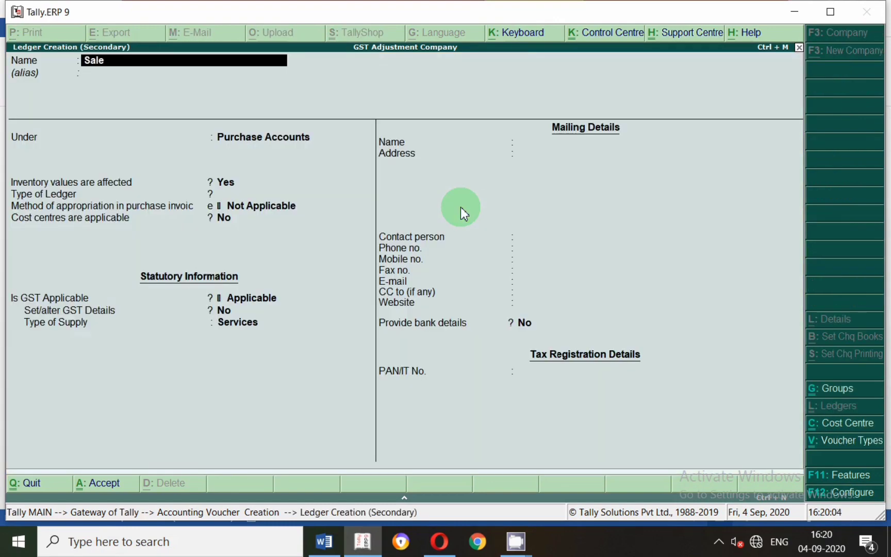
key(Return)
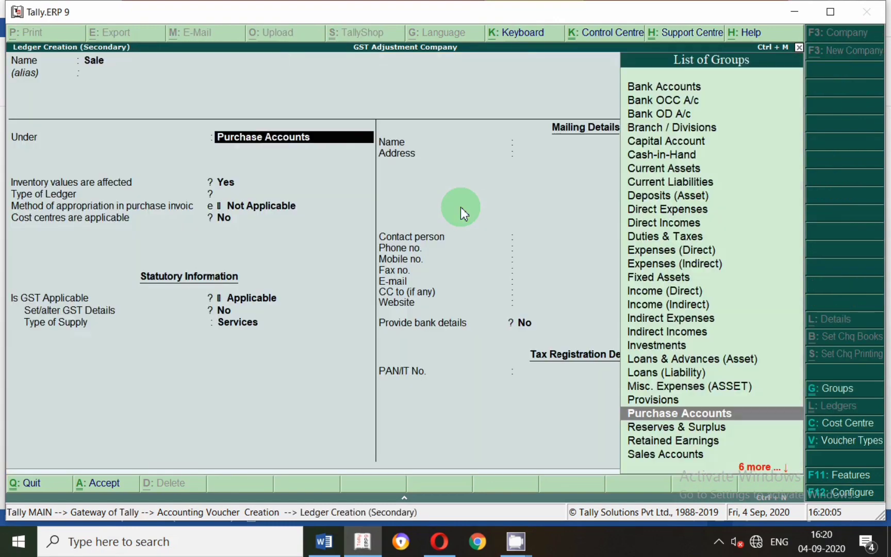
text(Sale)
key(Return)
key(Return)
key(Return)
key(Return)
key(Return)
key(Return)
key(Return)
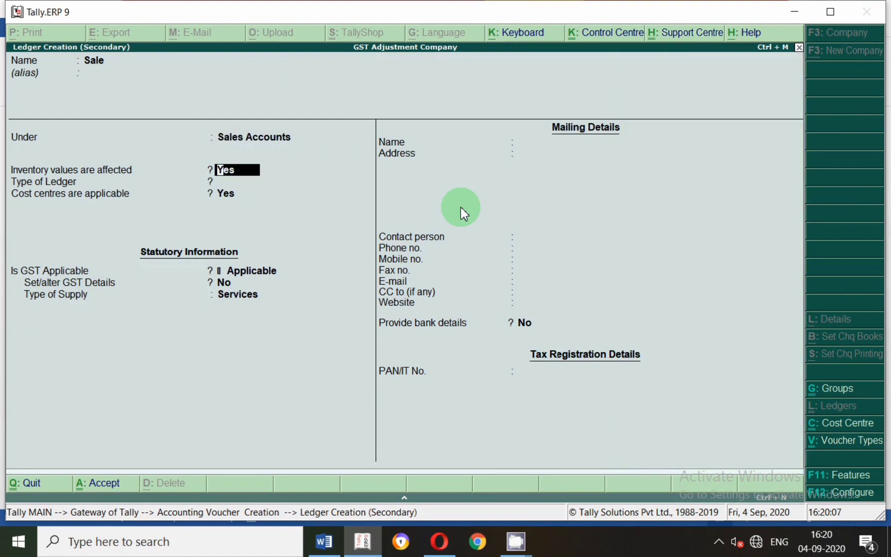
Keep inventory values affected, ledger type Not Applicable and GST Applicable, and save the Sale ledger.
key(BackSpace)
key(Up)
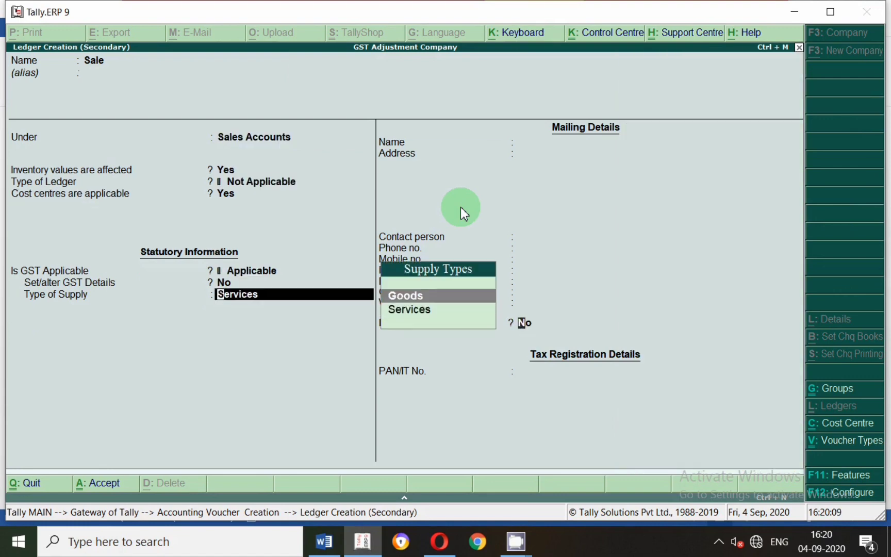
key(Return)
key(Return)
key(Return)
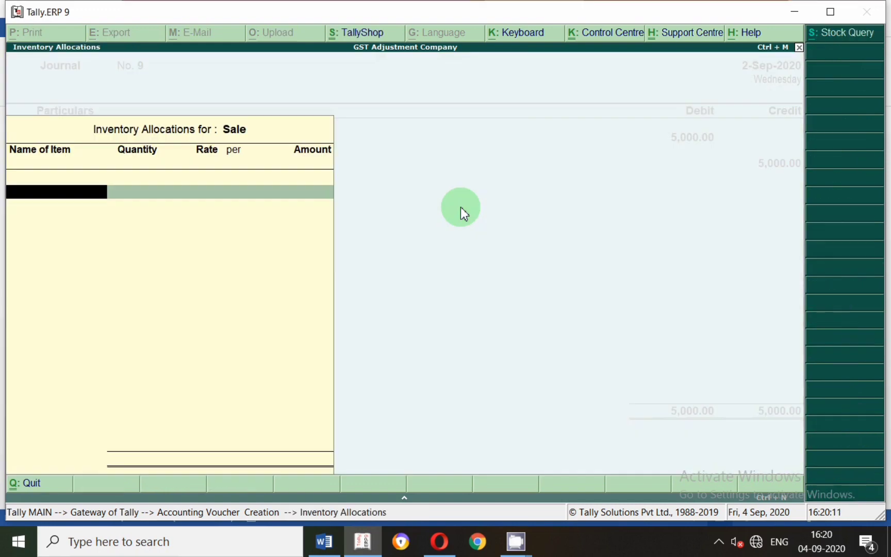
Allocate the Sale credit to the stock item Iron with tracking number Not Applicable and an amount of 5,000.
text(Iron)
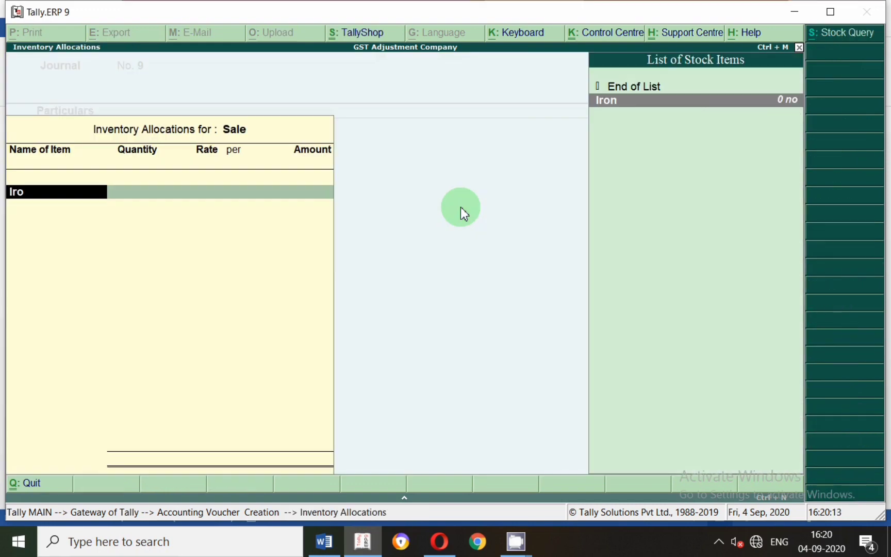
key(Return)
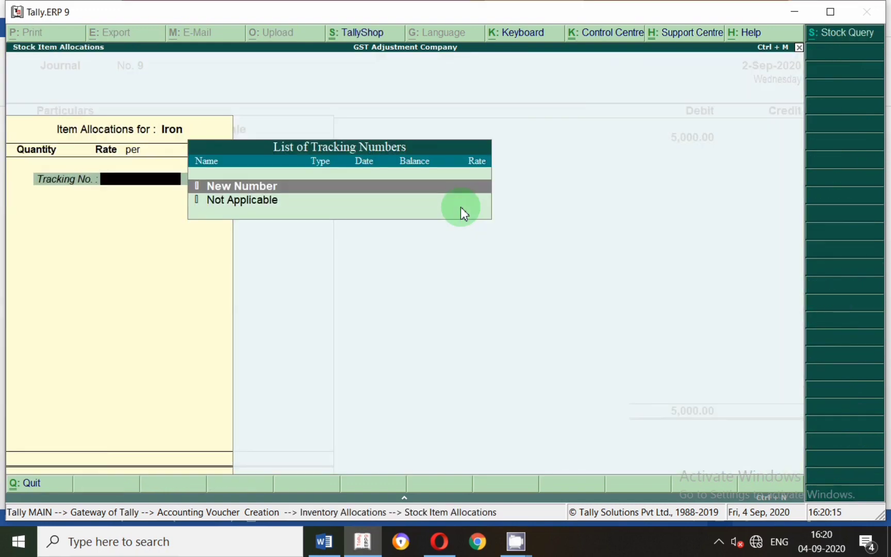
key(Down)
key(Return)
key(Return)
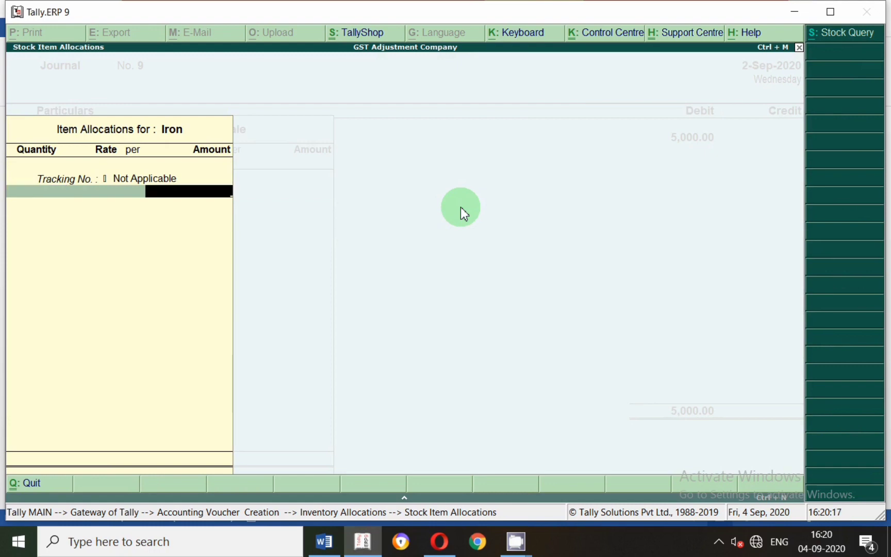
text(5,00000)
key(Return)
key(Return)
key(Return)
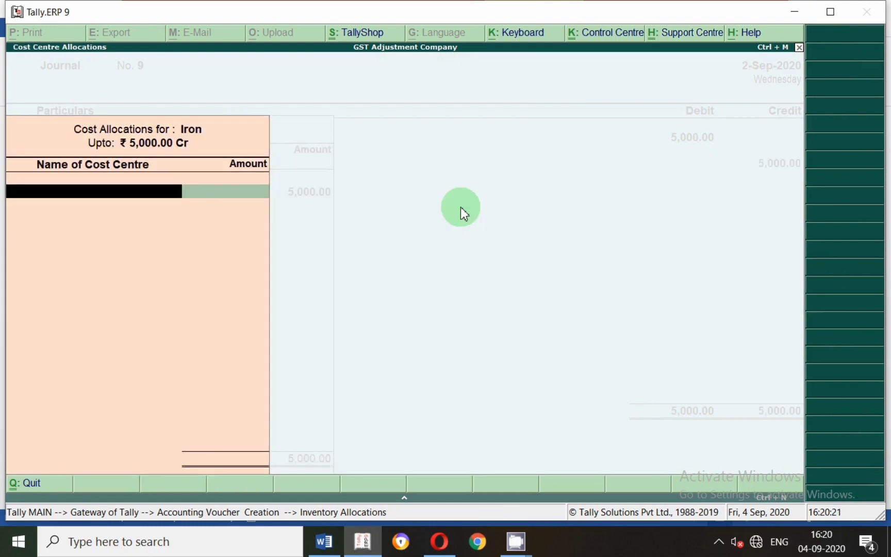
Leave the cost centre allocation for Iron and reconfirm the item's 5,000 allocation with tracking number Not Applicable.
key(Escape)
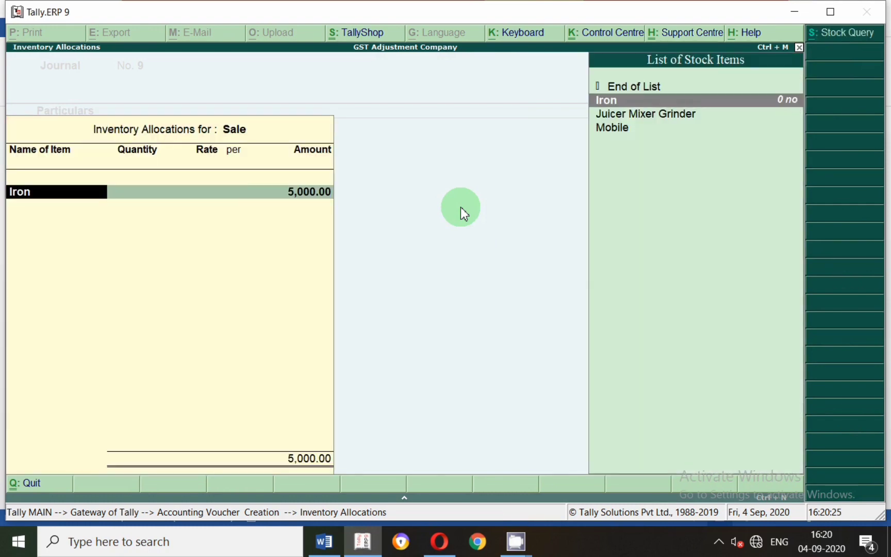
key(Escape)
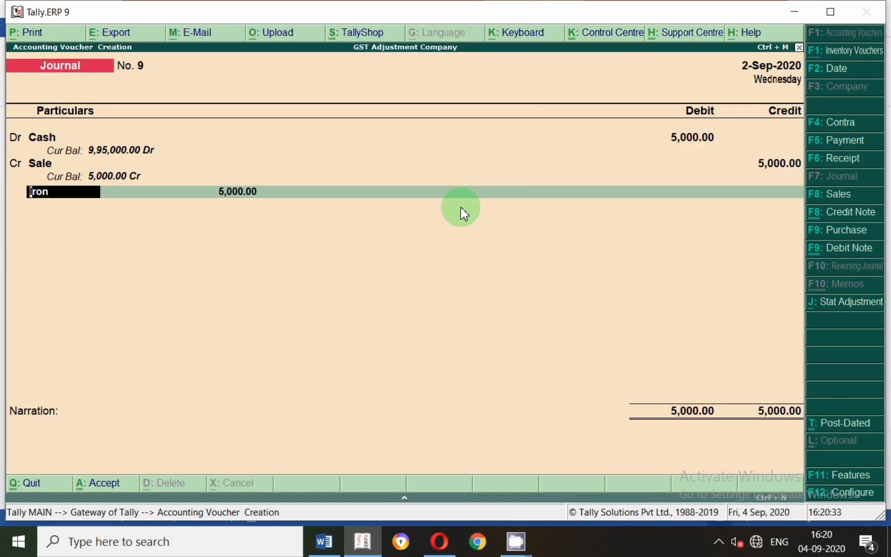
key(Return)
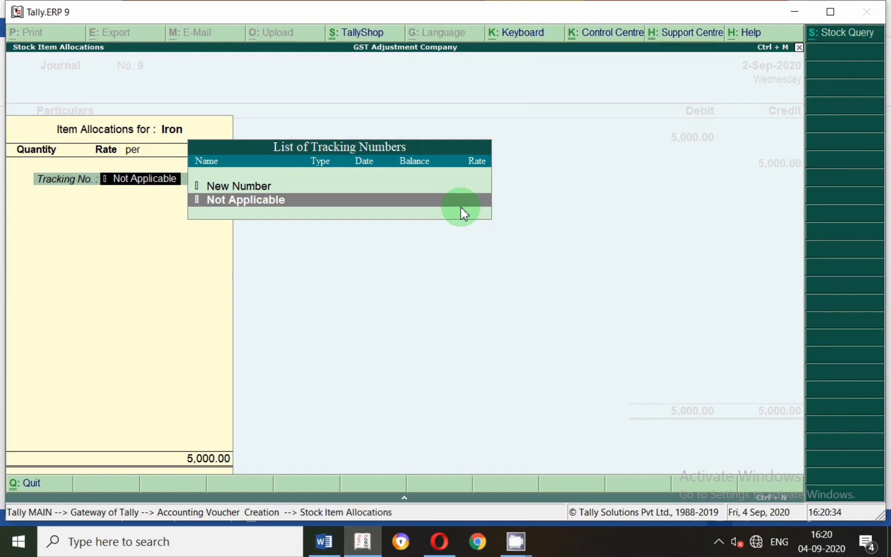
key(Return)
Save the cash sale voucher crediting Sale with 5,000 and no narration.
key(Return)
key(Return)
key(Return)
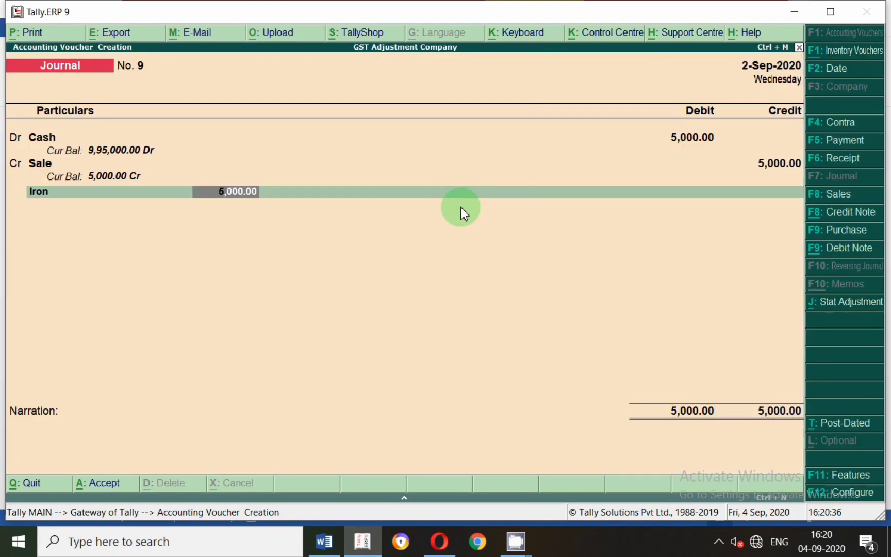
key(Return)
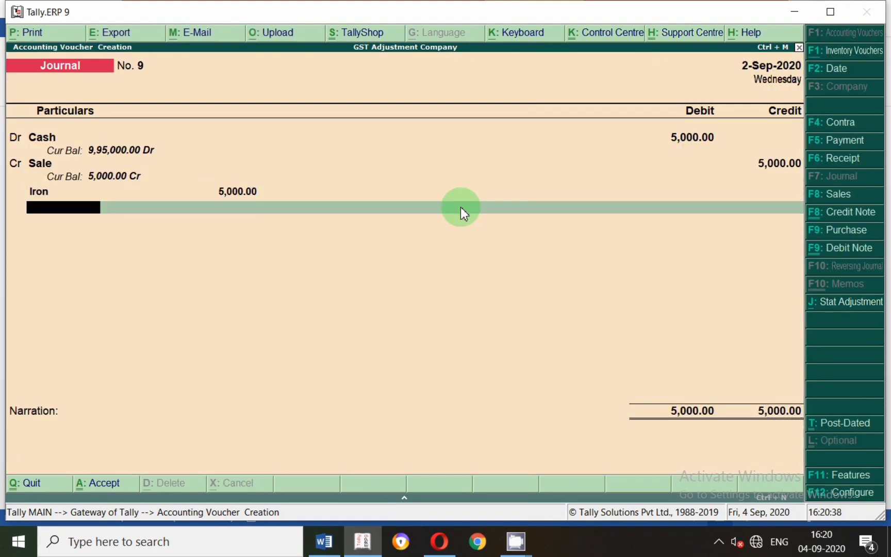
key(Return)
key(Return)
key(Return)
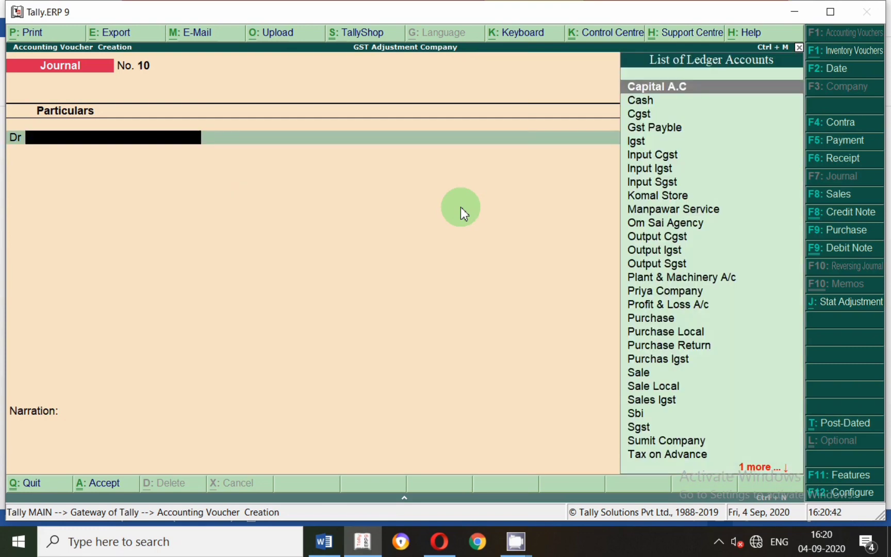
Check entry 7 in the Word document, then create a debit-line ledger in Tally.ERP 9 named Sanjay Co under Sundry Debtors.
key(alt+Tab)
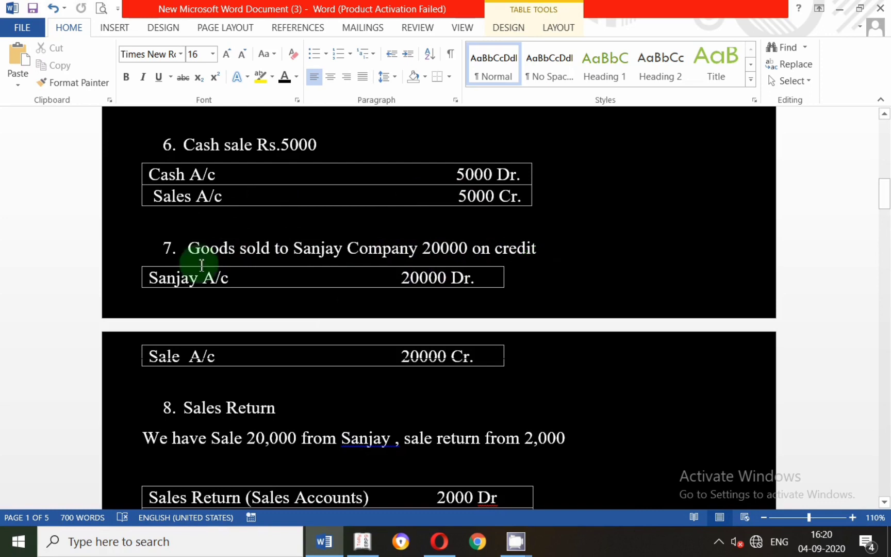
click(154, 242)
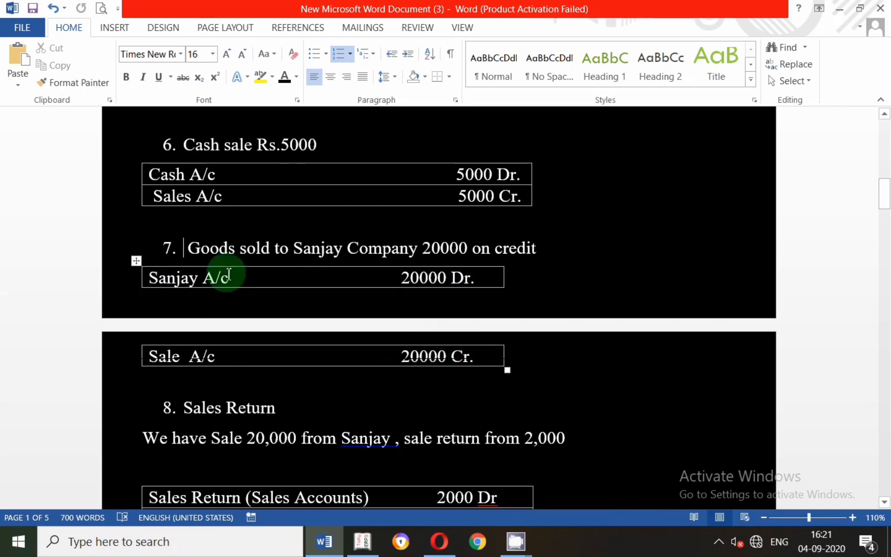
key(alt+Tab)
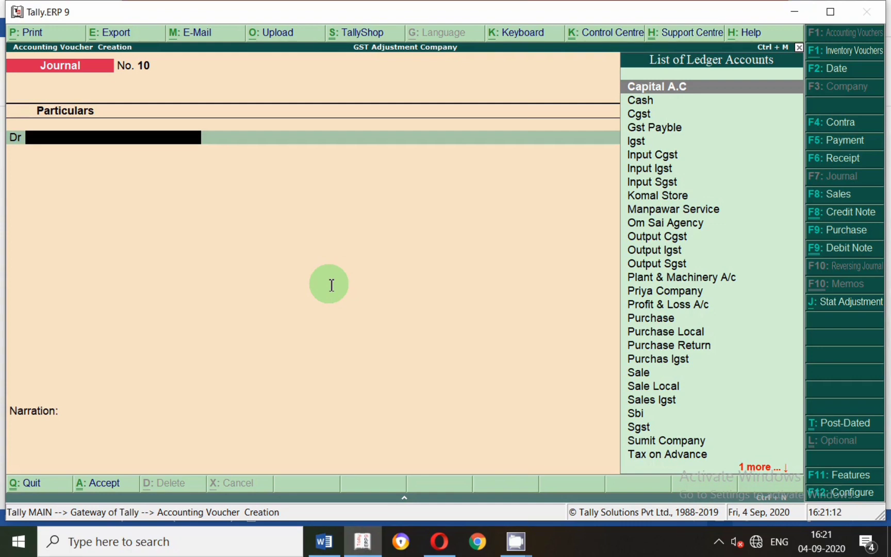
key(alt+c)
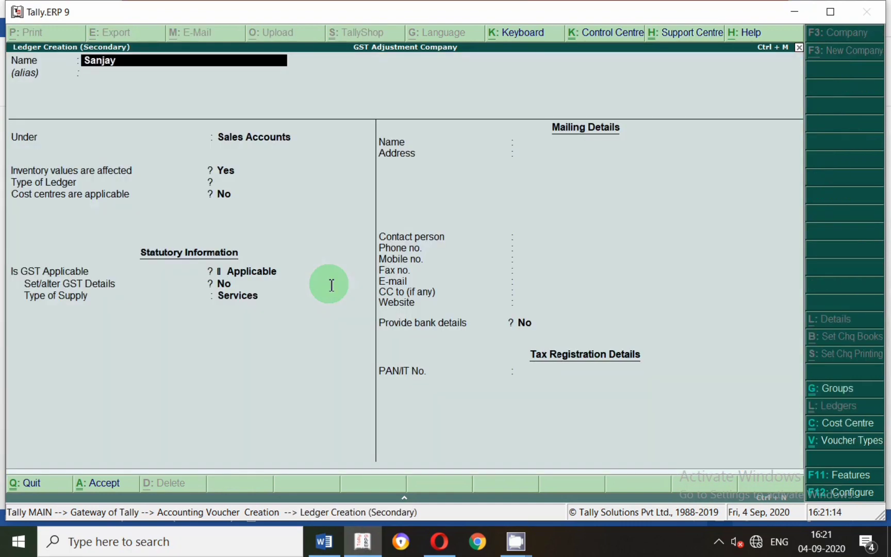
key(Return)
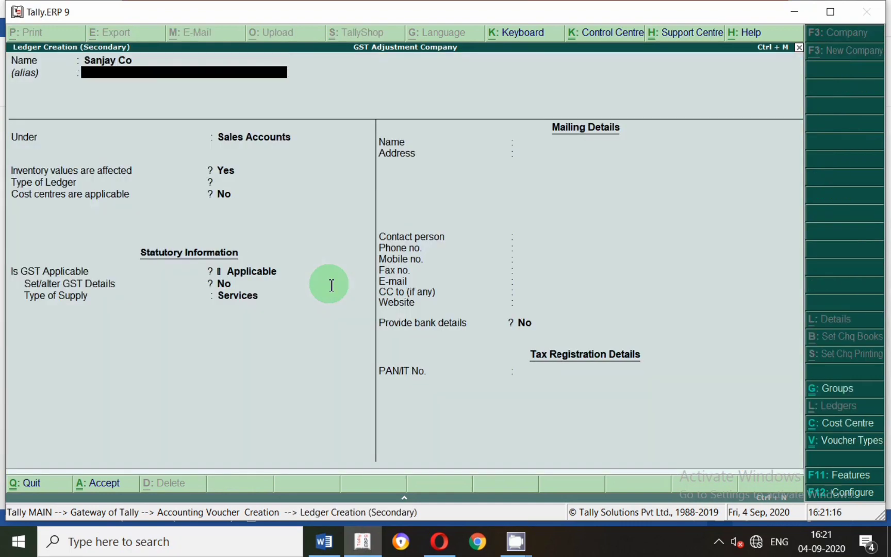
key(Return)
text(Sun)
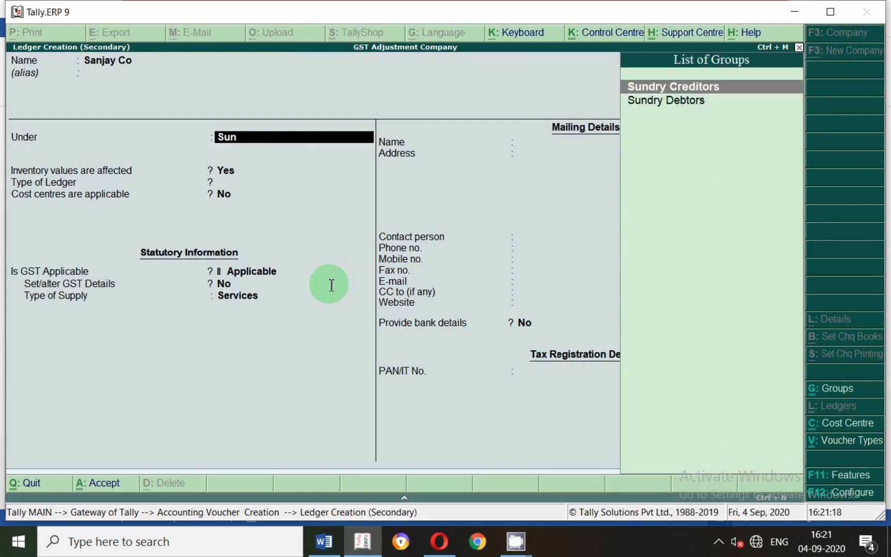
key(Down)
key(Return)
key(Return)
key(Return)
key(Return)
key(Return)
key(Return)
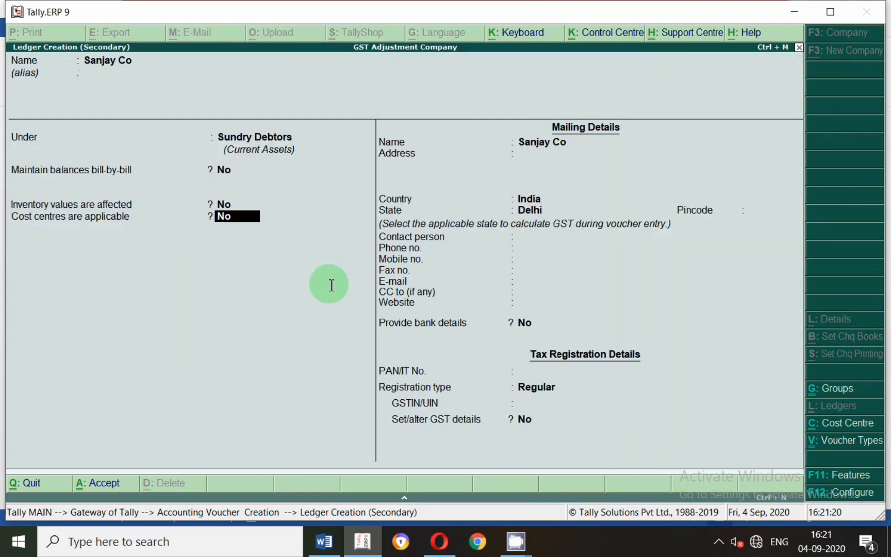
Set the Sanjay Co ledger to maintain balances bill-by-bill, with no default credit period.
key(Up)
key(Up)
key(Up)
key(Up)
key(Up)
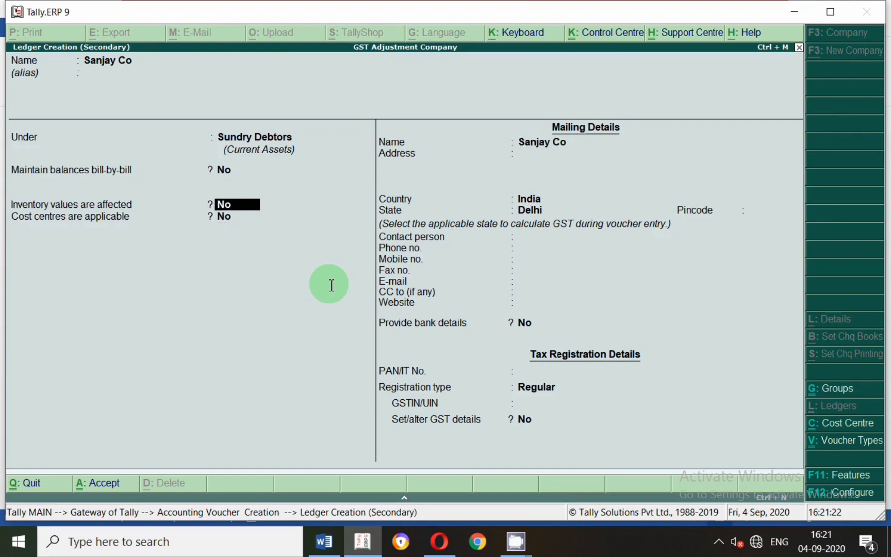
text(y)
key(Return)
key(Return)
key(Return)
key(Return)
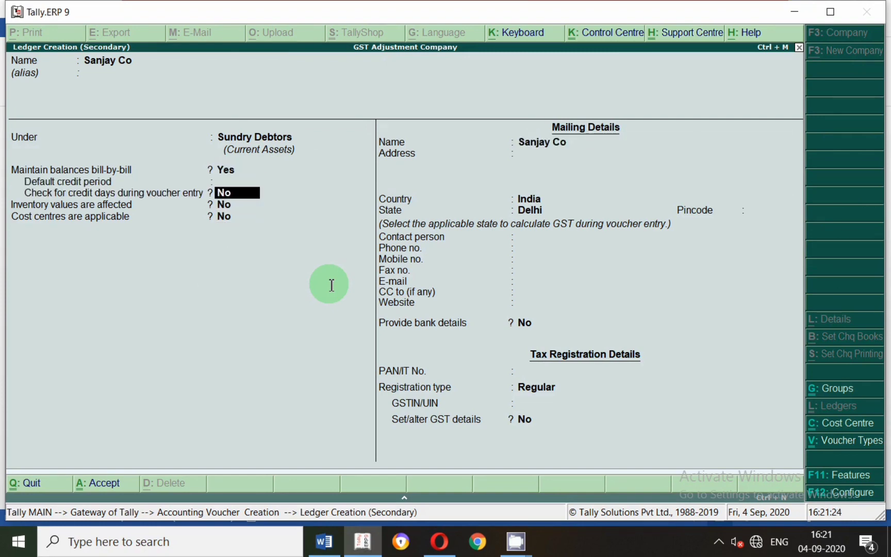
Keep India, Delhi and registration type Regular, save the Sanjay Co ledger, and switch to the Word document.
key(Return)
key(Return)
key(Return)
key(Return)
key(Return)
key(Return)
key(Return)
key(Return)
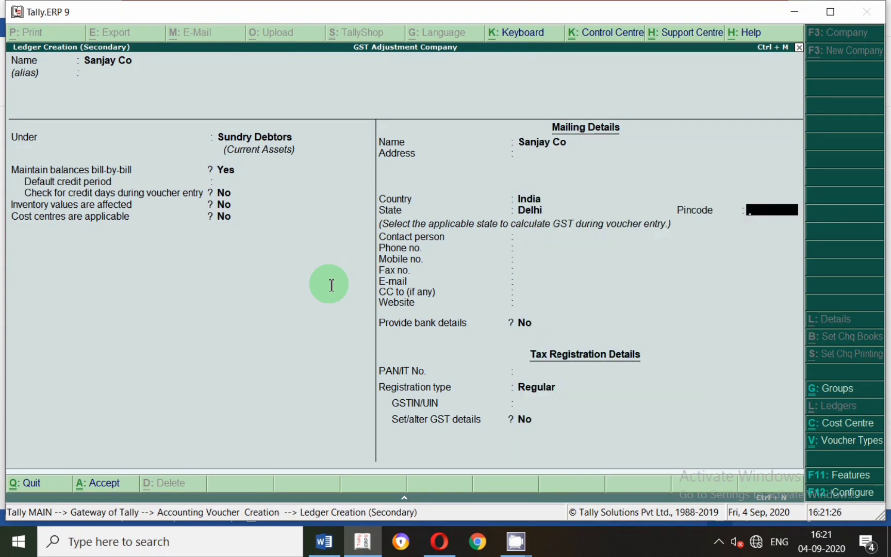
key(Return)
key(Return)
key(Return)
key(Return)
key(Return)
key(Return)
key(Return)
key(Return)
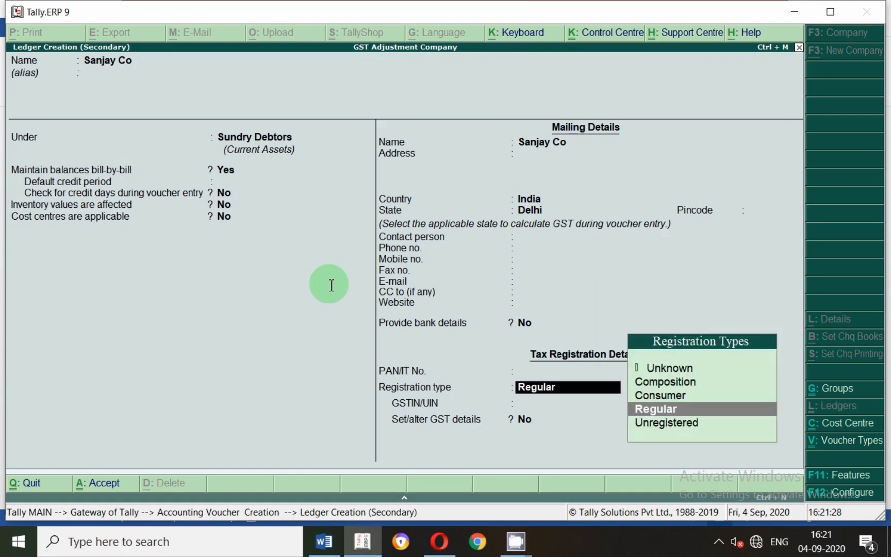
key(Return)
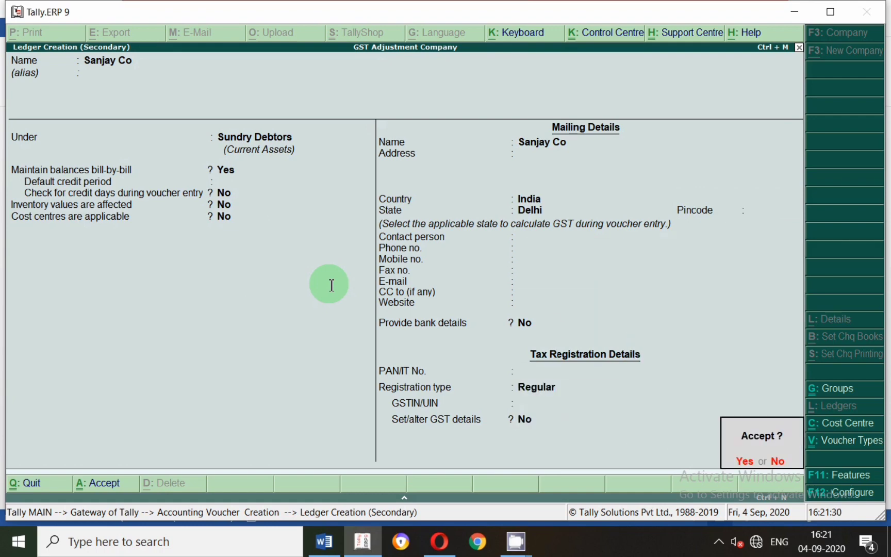
key(Return)
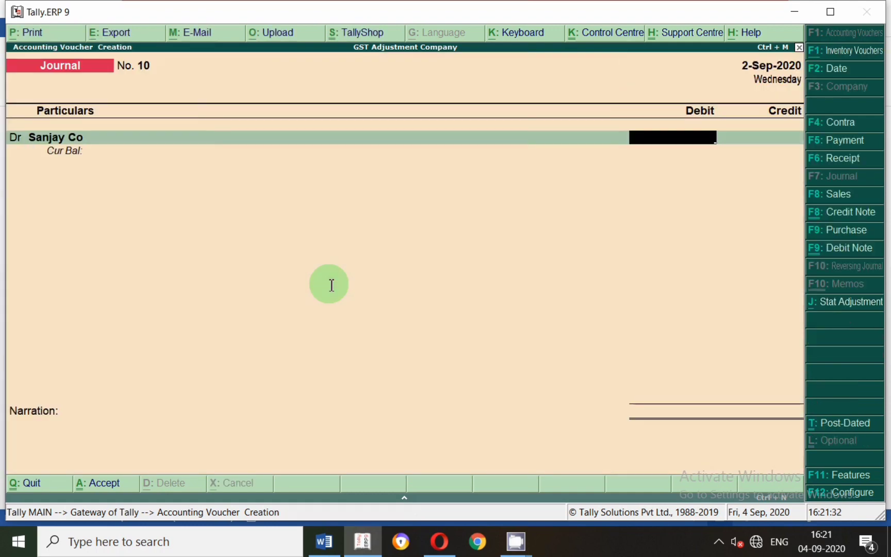
key(alt+Tab)
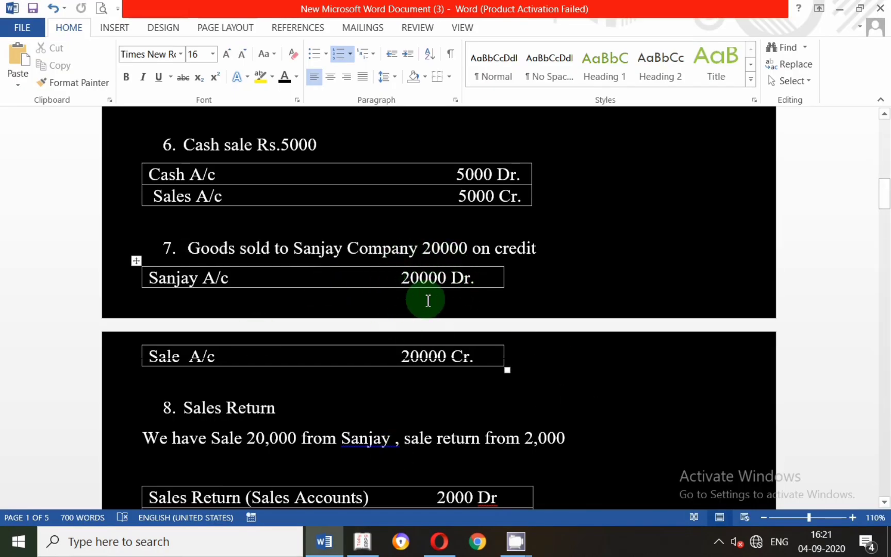
Switch to Tally.ERP 9 and debit Sanjay Co with 20,000, allocating the full amount to New Ref 10.
key(alt+Tab)
text(000)
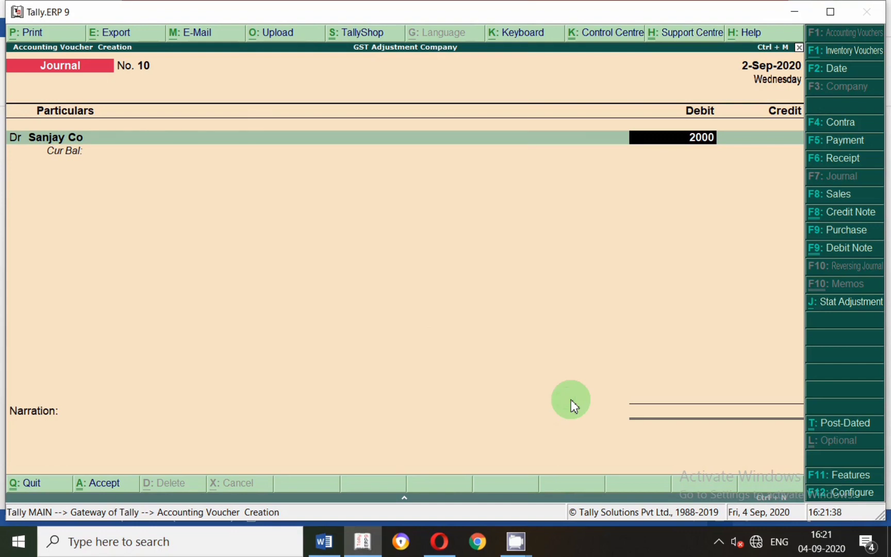
key(Return)
key(Up)
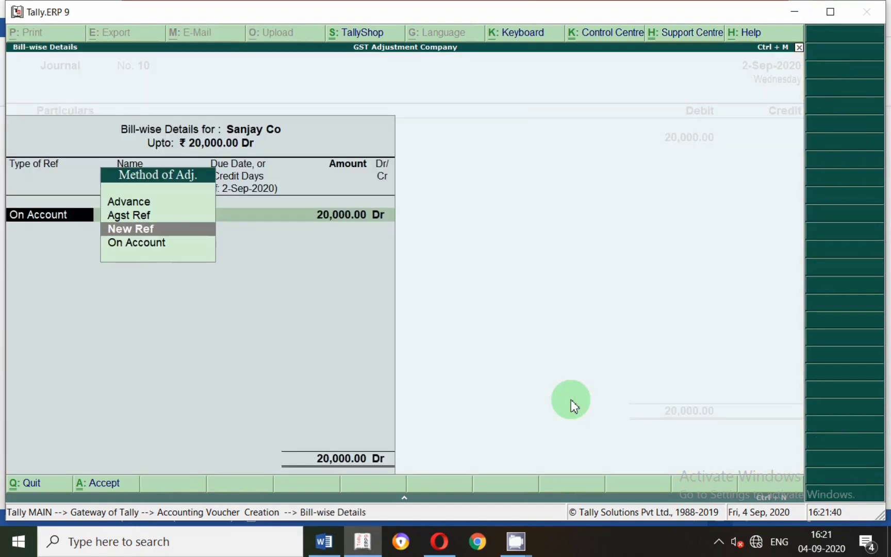
key(Return)
Add a second debit line for the Igst ledger with an amount of 3,600.
key(Return)
key(Return)
key(Return)
key(Return)
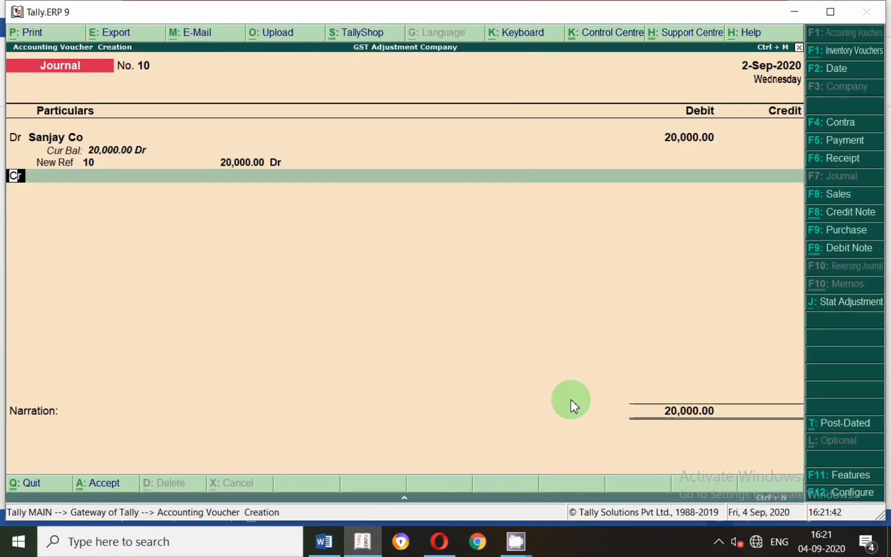
key(d)
key(Return)
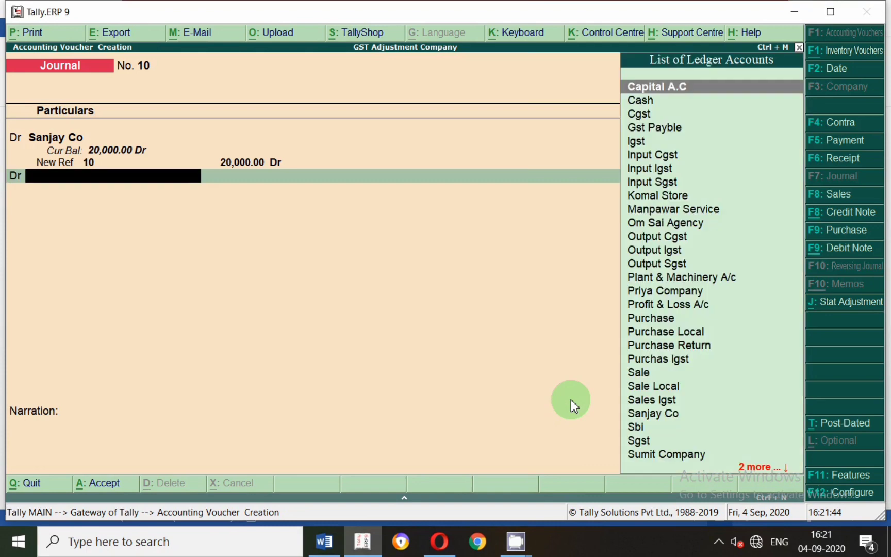
text(Igs)
key(Return)
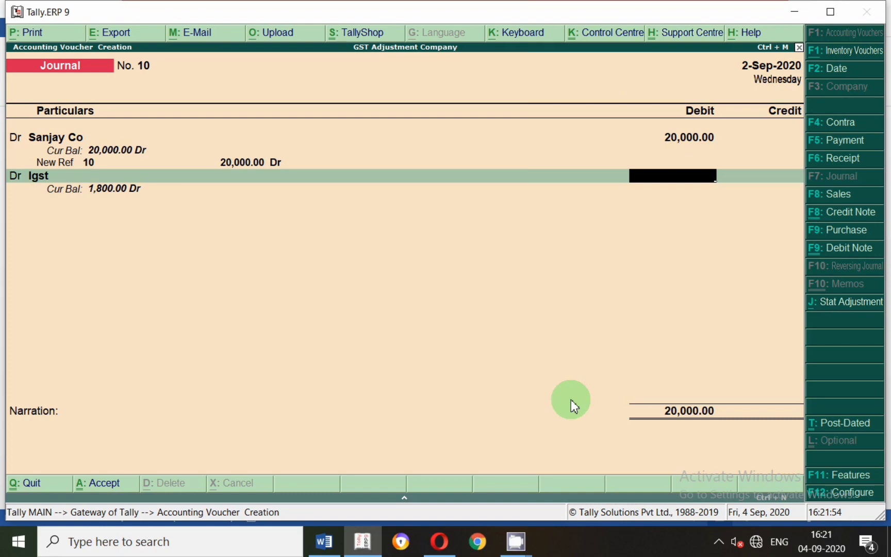
text(3600)
key(Return)
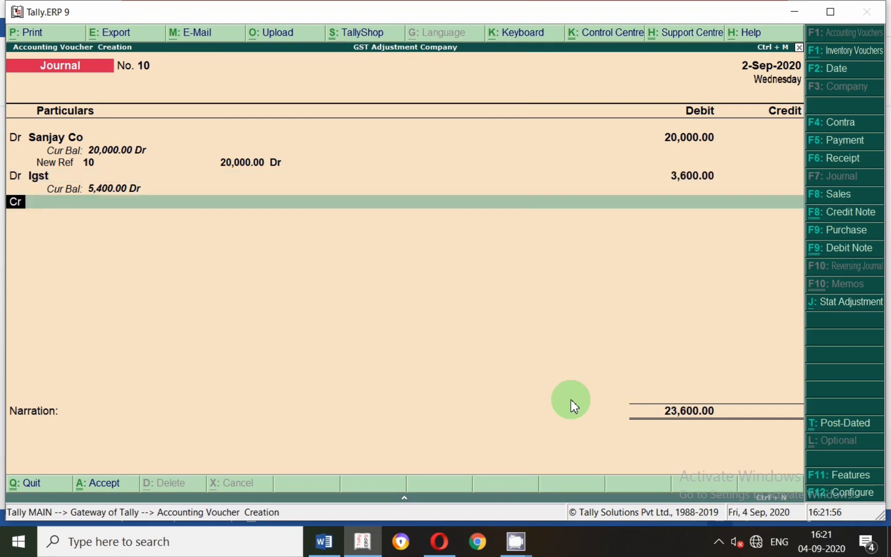
Check entry 7's credit line in the Word document, then credit Sale with 23,600 and save the voucher without a narration.
key(Return)
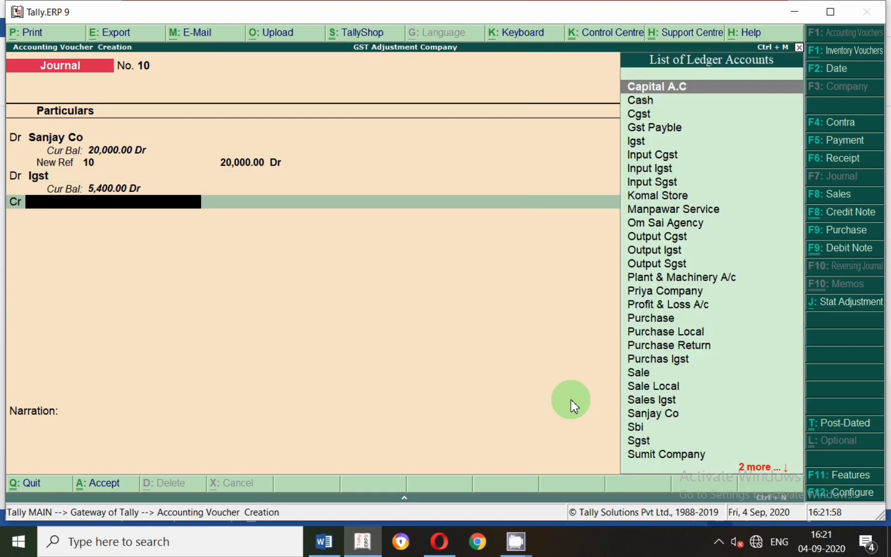
key(alt+Tab)
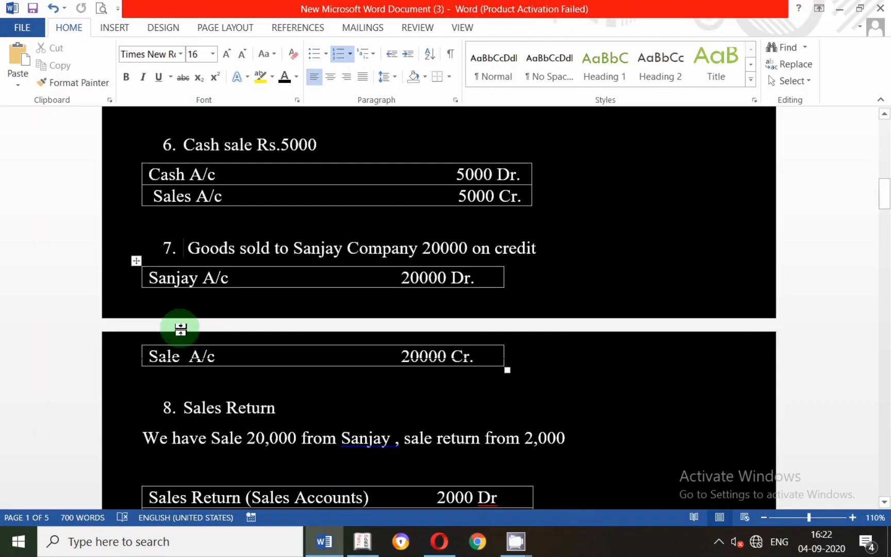
key(alt+Tab)
text(Sal)
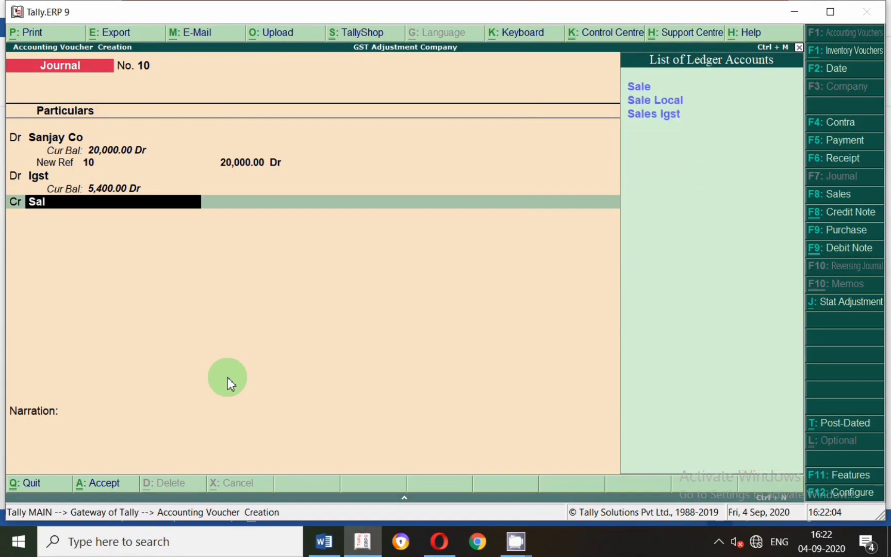
key(Return)
key(Return)
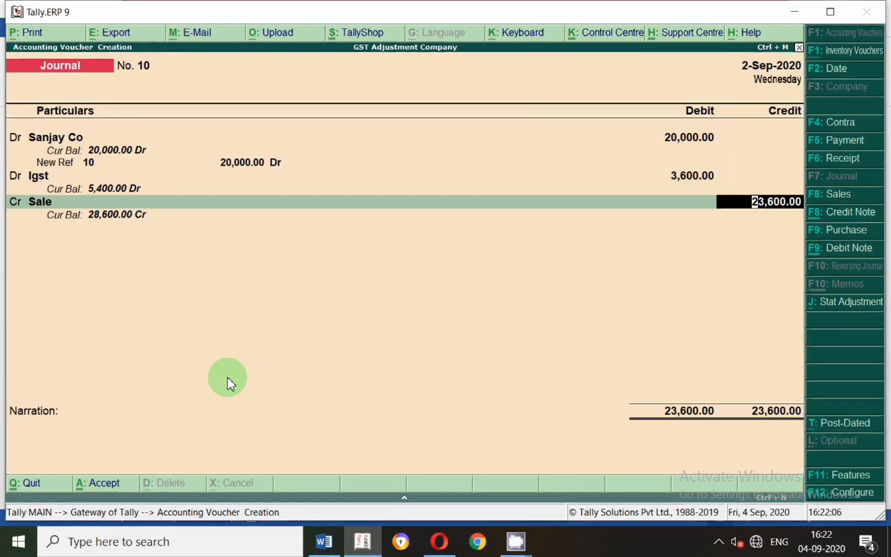
key(Return)
key(Return)
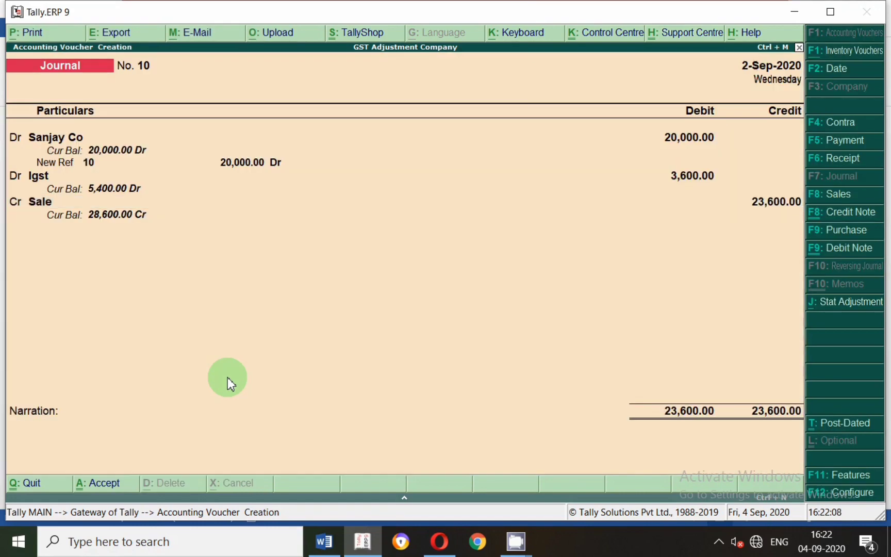
key(Return)
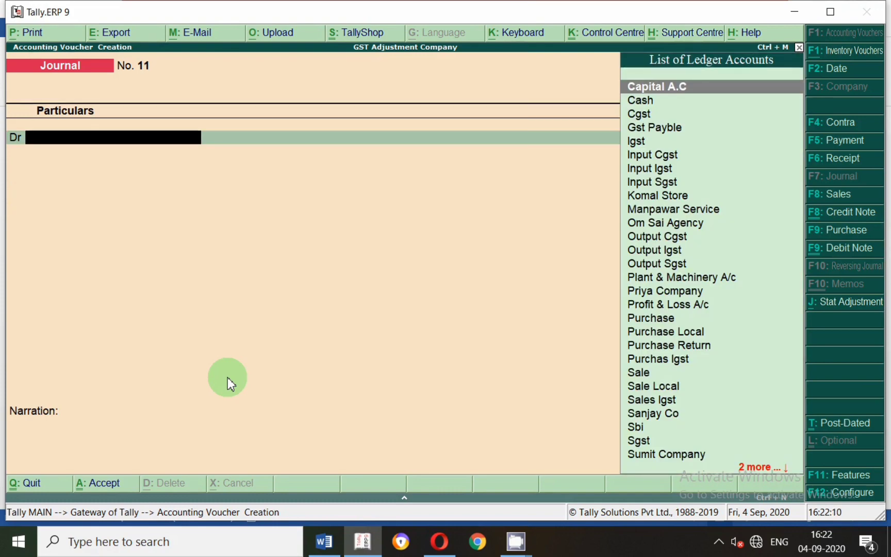
Read entry 8, Sales Return, in the Word document, then set the new Tally.ERP 9 journal voucher's date to 2-9-2020.
key(alt+Tab)
scroll(342, 320, down, 4)
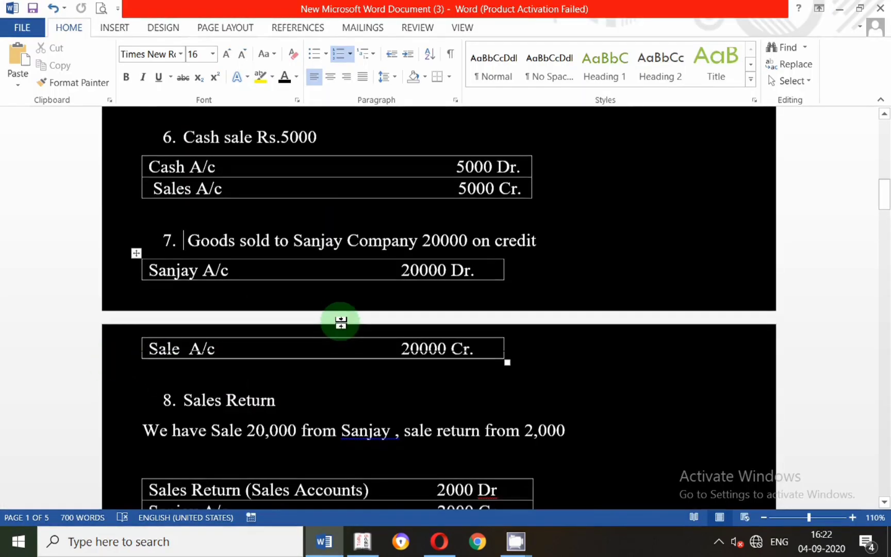
scroll(342, 323, down, 2)
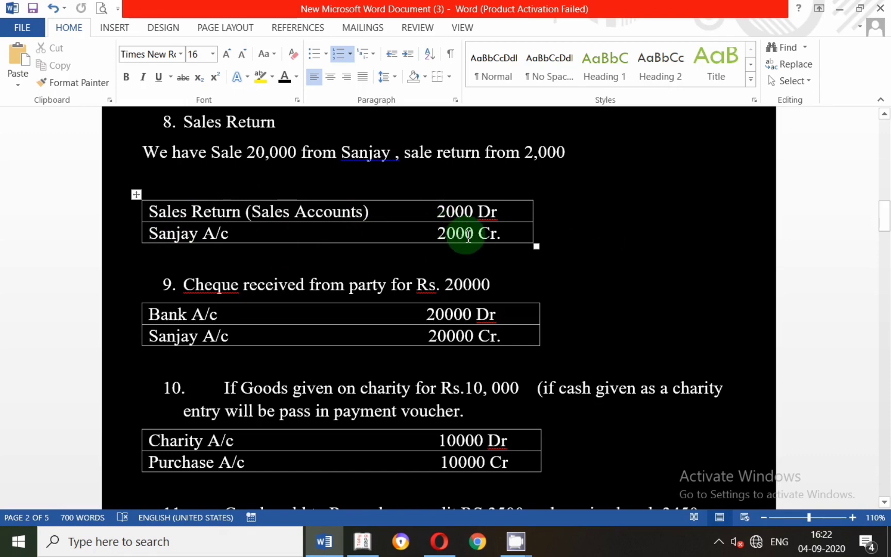
key(alt+Tab)
key(F2)
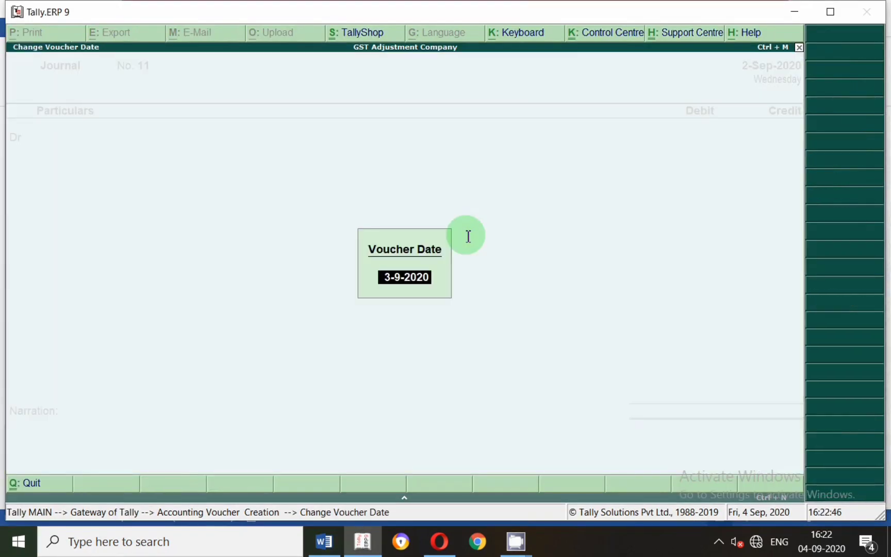
text(2.)
key(Return)
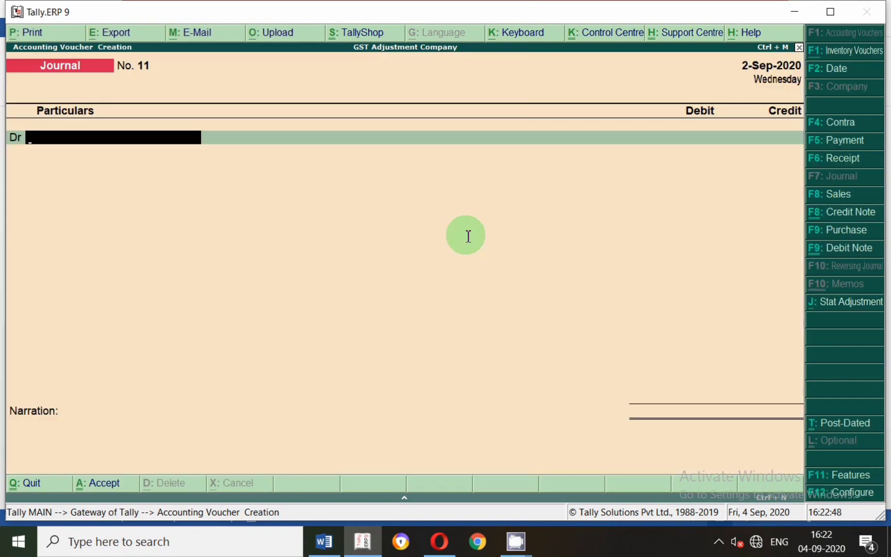
Recheck entry 8 in Word, then create a debit-line ledger in Tally.ERP 9 named Sale Return under Sales Accounts.
key(alt+Tab)
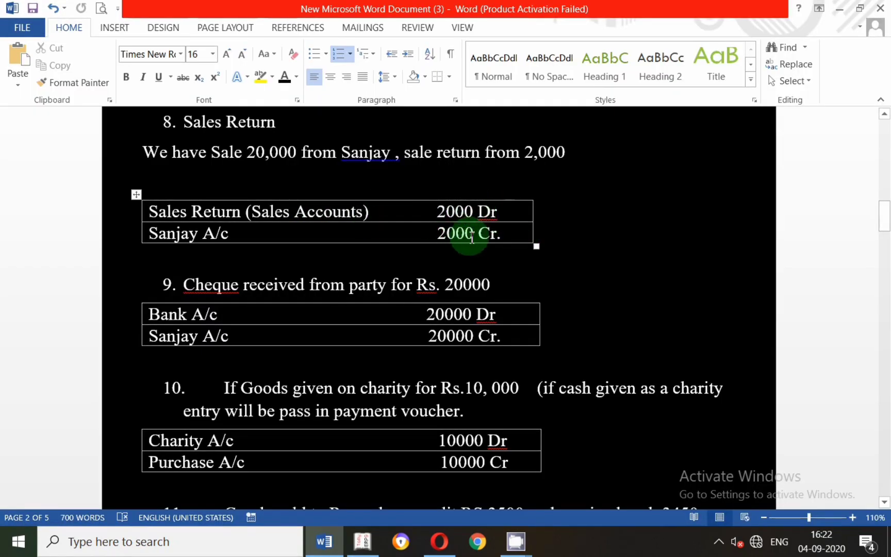
key(alt+Tab)
text(Sale)
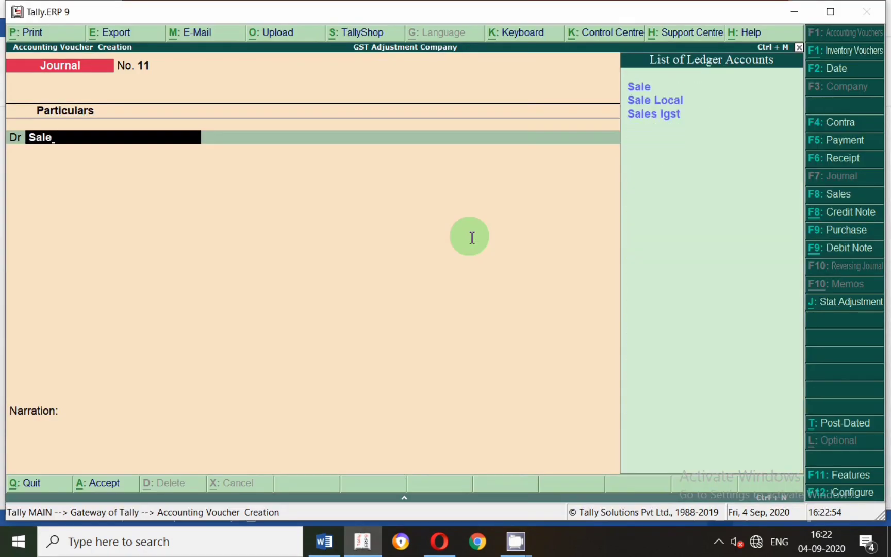
key(Return)
key(Escape)
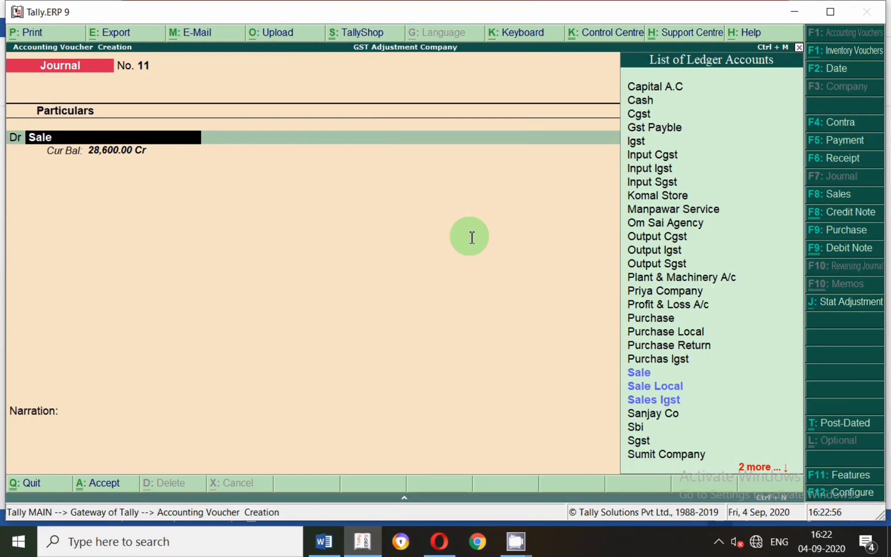
key(alt+c)
text(Sale)
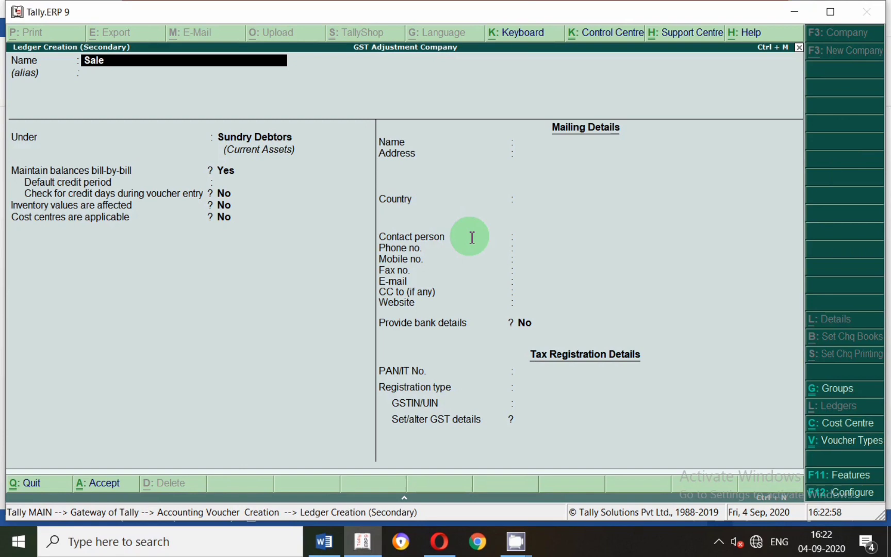
text( Return)
key(Return)
key(Return)
text(Sale)
Keep inventory values affected and GST applicable for Sale Return, set its type of supply to Goods, and save the ledger.
key(Return)
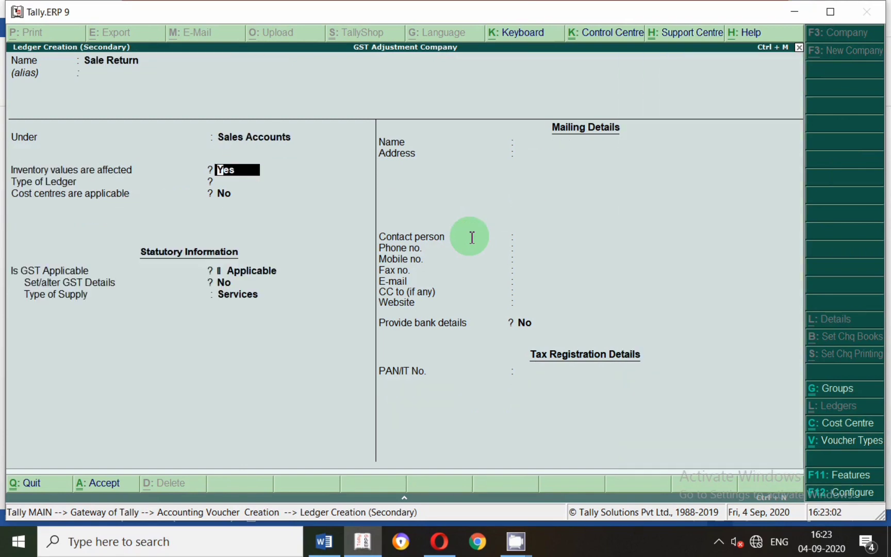
key(Return)
key(Return)
key(Return)
key(Return)
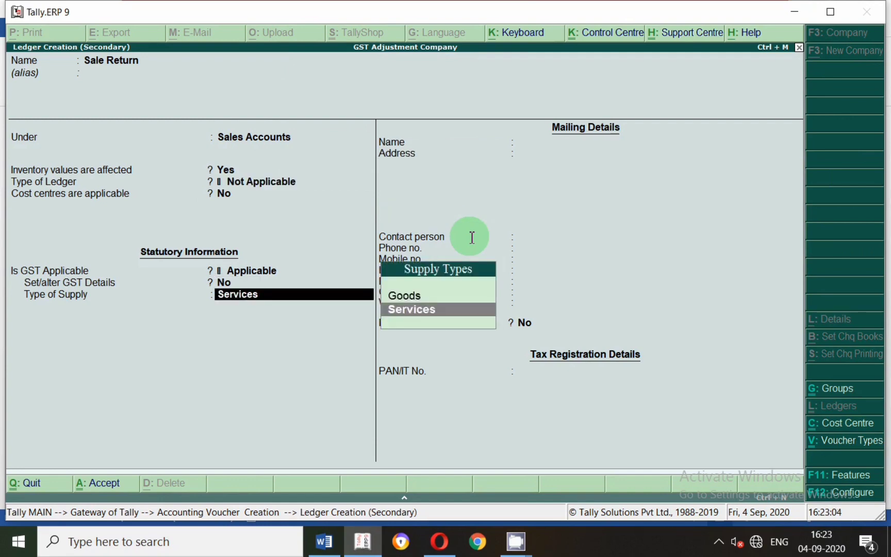
key(Up)
key(Return)
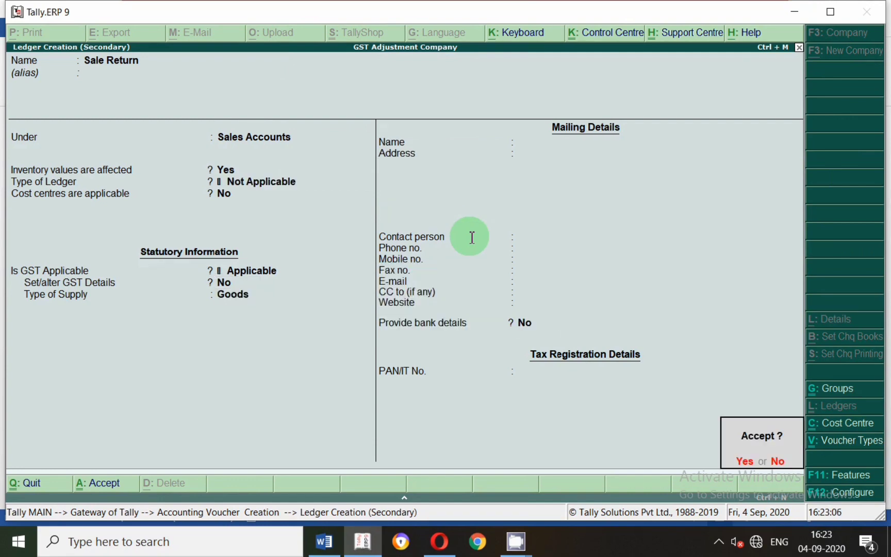
key(Return)
Allocate the Sale Return debit to stock item Iron with tracking number Not Applicable and the 2,000 amount from entry 8.
key(Return)
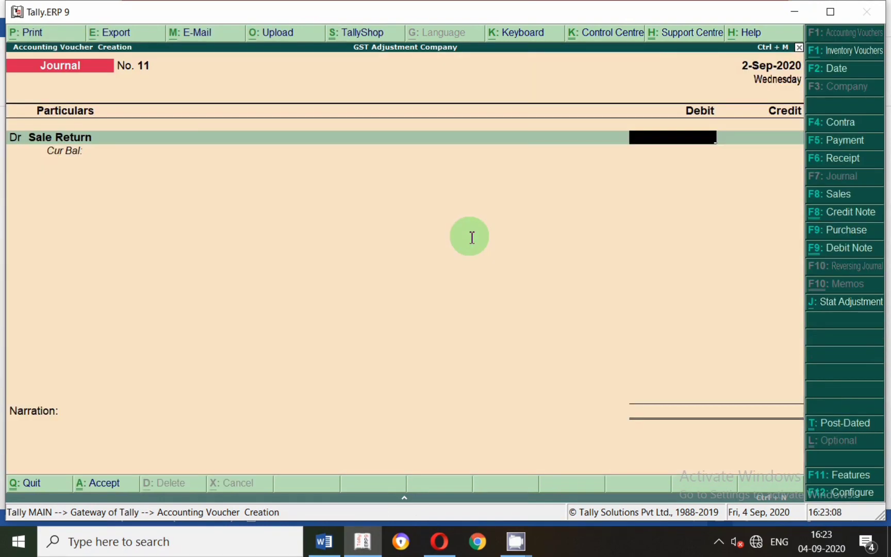
key(BackSpace)
key(Return)
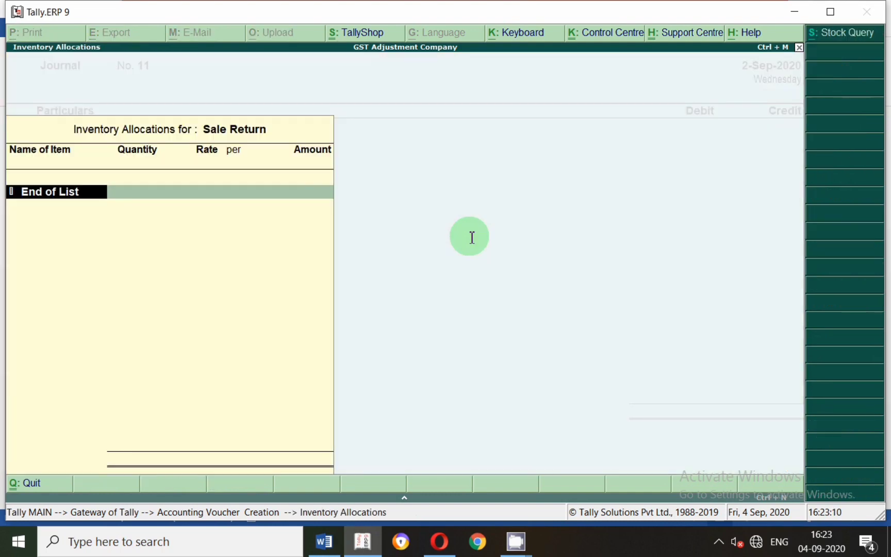
text(i)
key(Return)
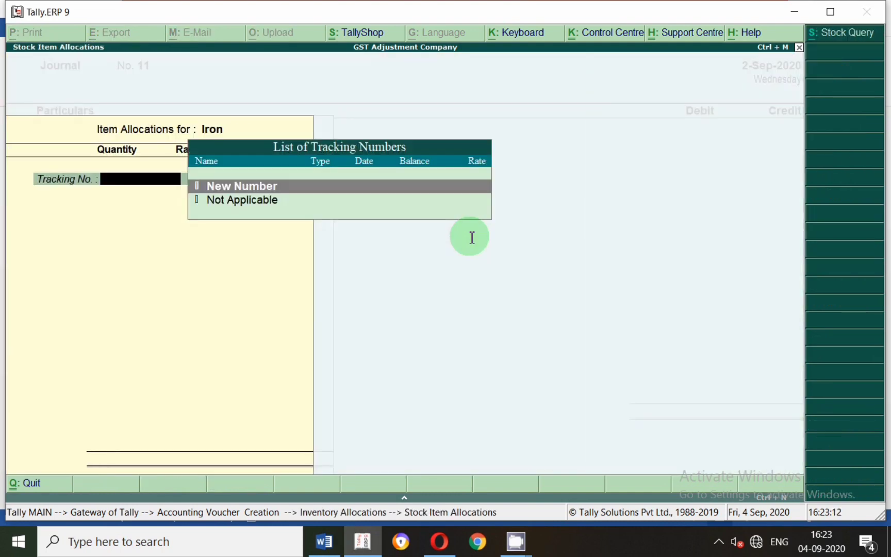
key(Down)
key(Return)
key(alt+Tab)
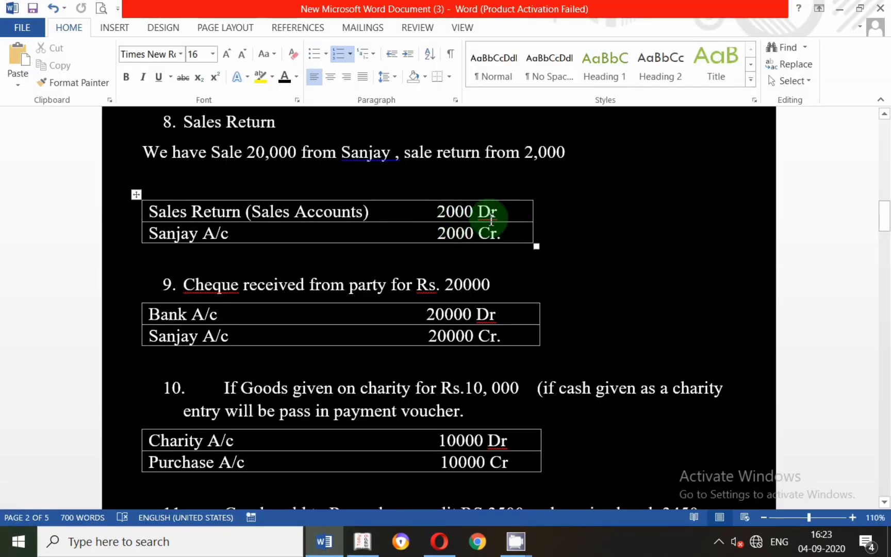
key(alt+Tab)
text(2,00)
text(00)
key(Return)
key(Return)
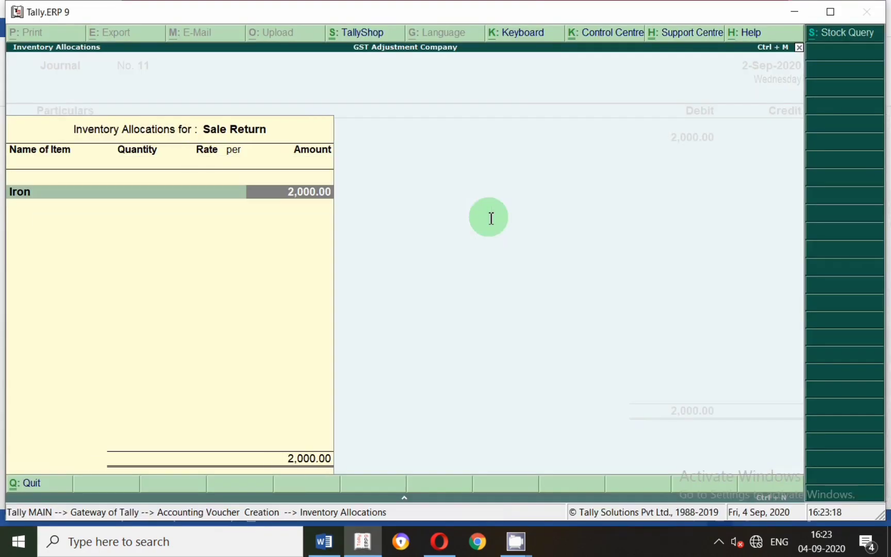
Add a debit line to the sales return voucher for the Igst ledger with 360.
key(Return)
key(Return)
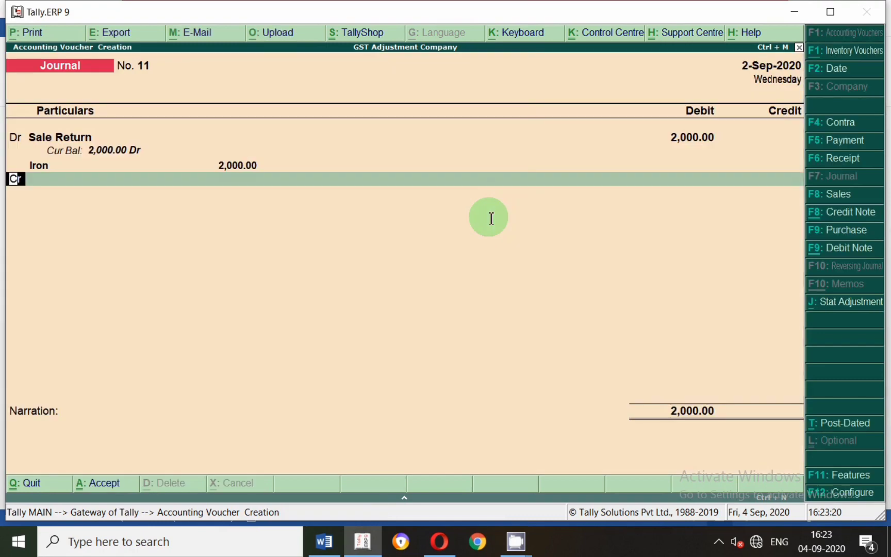
key(d)
key(Return)
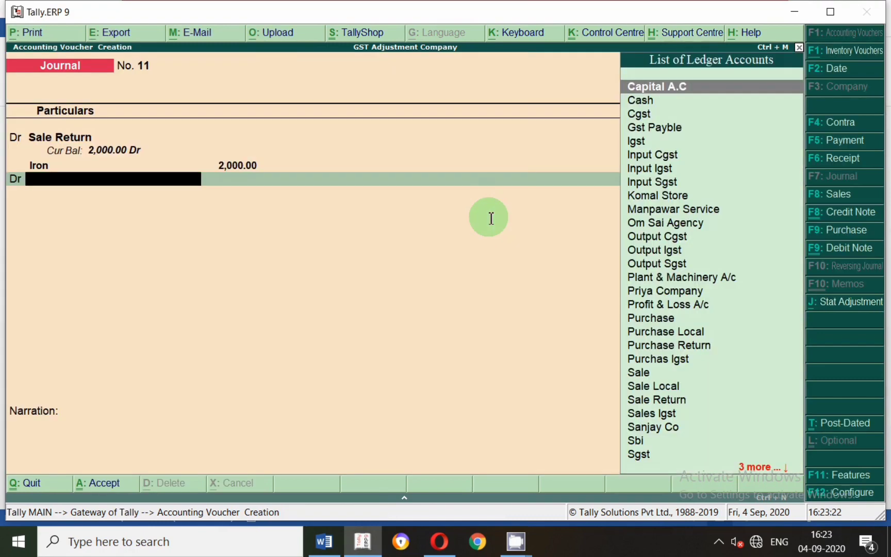
text(igs)
key(Return)
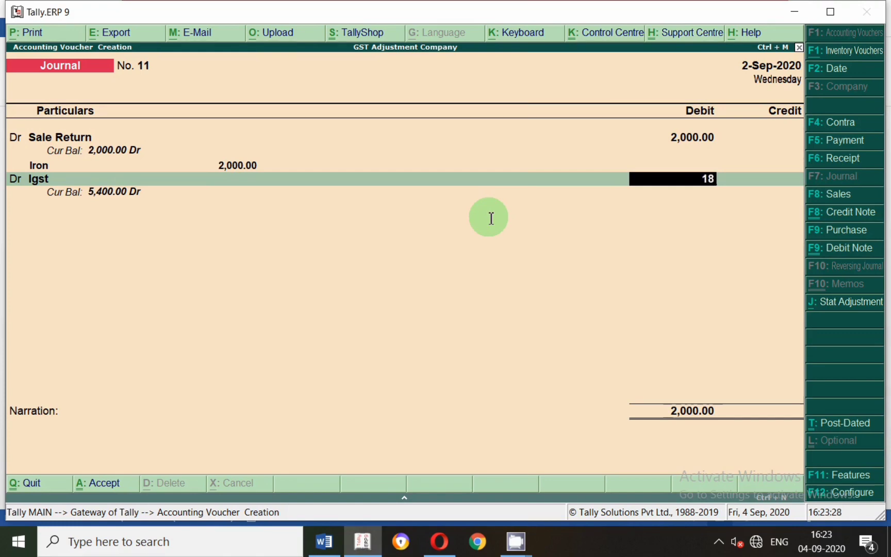
text(360)
key(Return)
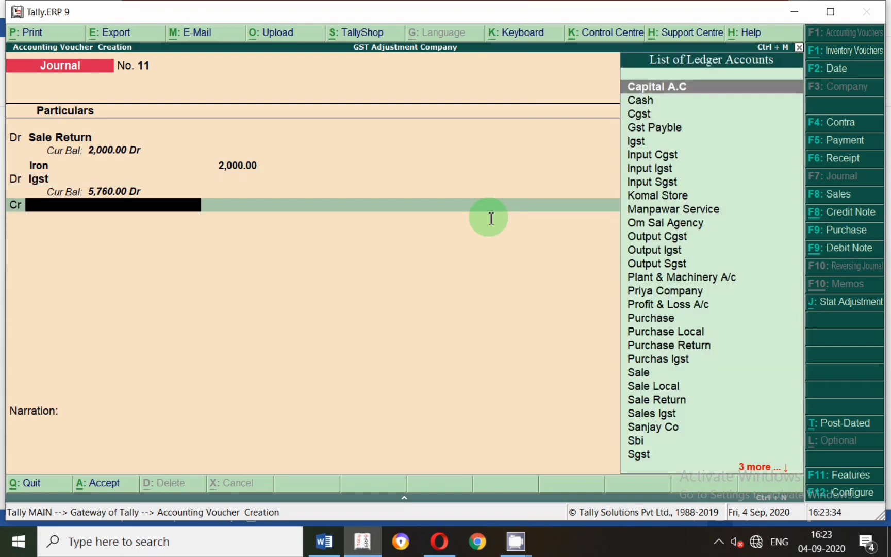
Recheck entry 8 in Word, then credit the Sanjay Co ledger with 2,360 in the Tally.ERP 9 sales return voucher.
key(alt+Tab)
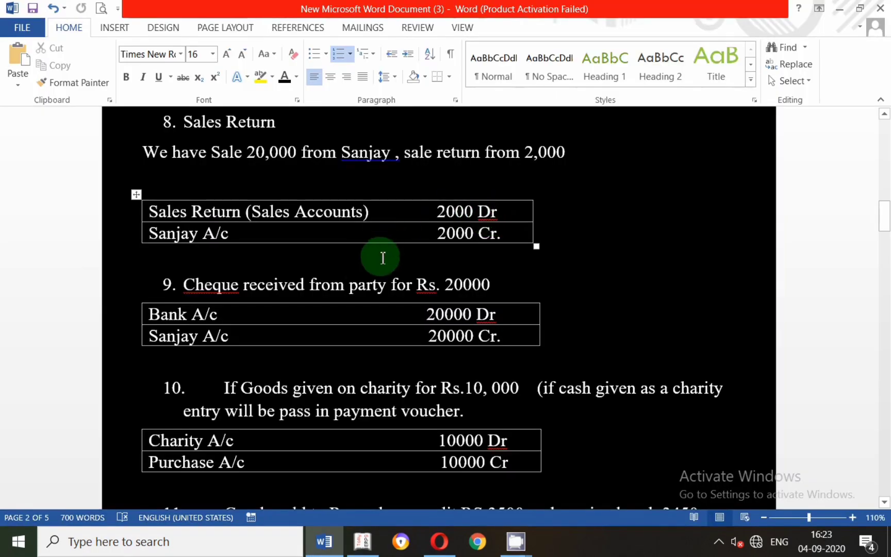
key(alt+Tab)
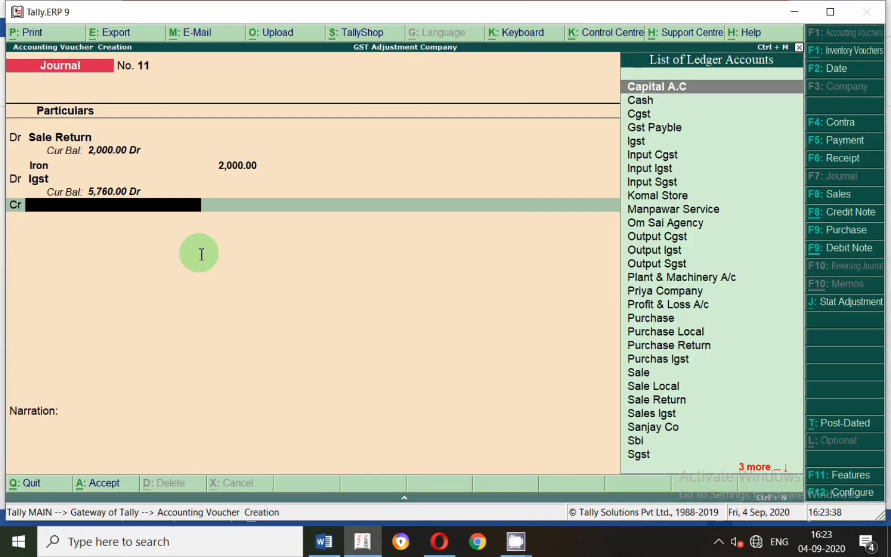
text(Sanj)
key(Return)
Allocate the 2,360 Sanjay Co credit as Agst Ref to bill 10 and save the sales return voucher.
key(Return)
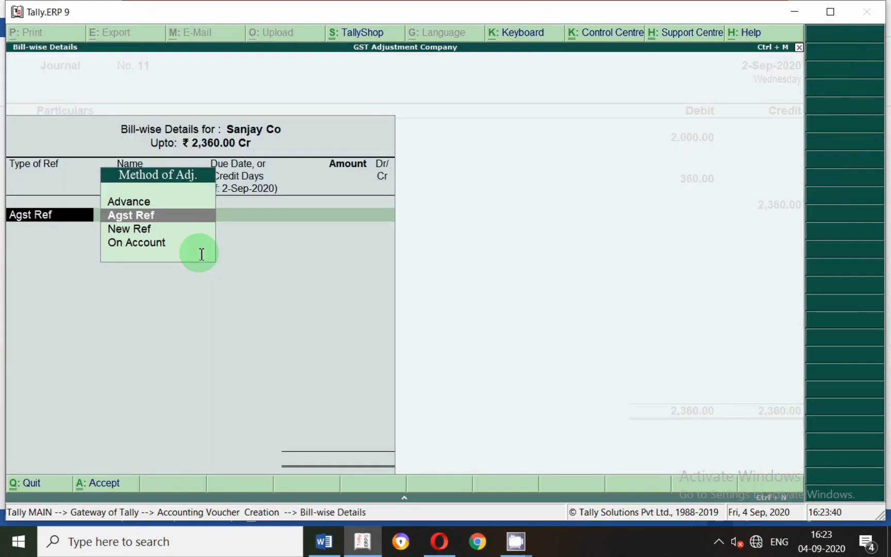
key(Return)
key(Return)
key(BackSpace)
key(BackSpace)
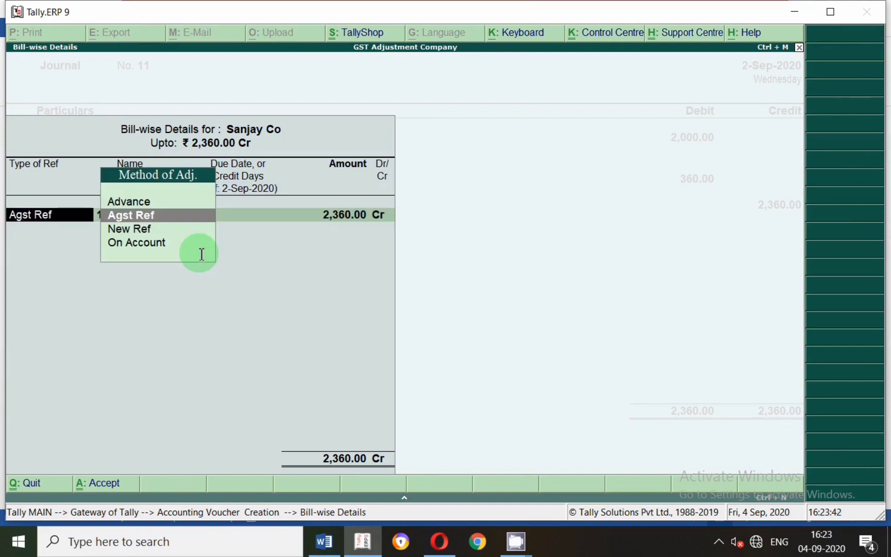
key(Down)
key(Up)
key(Return)
key(Return)
key(Return)
key(Return)
key(Return)
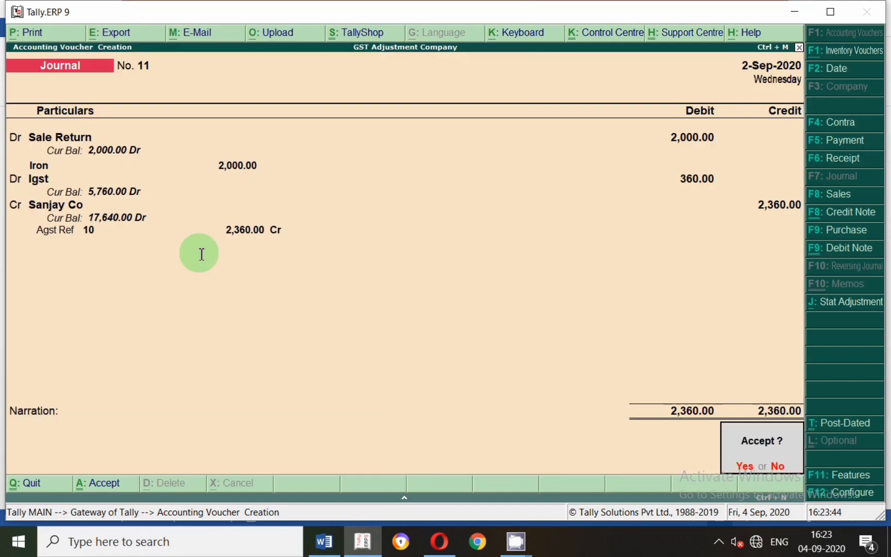
key(y)
Read entry 9 in the Word document, then date the new Tally.ERP 9 journal voucher 1-Sep-2020.
key(alt+Tab)
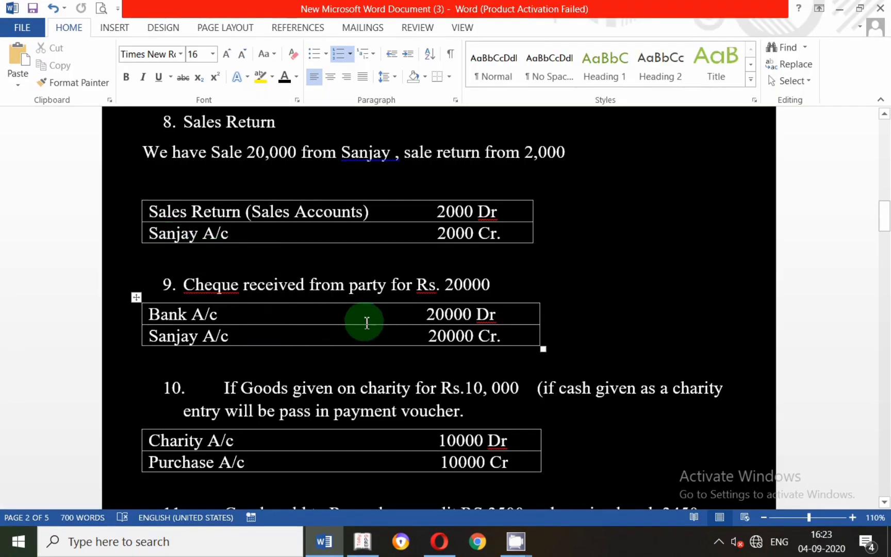
scroll(382, 320, down, 3)
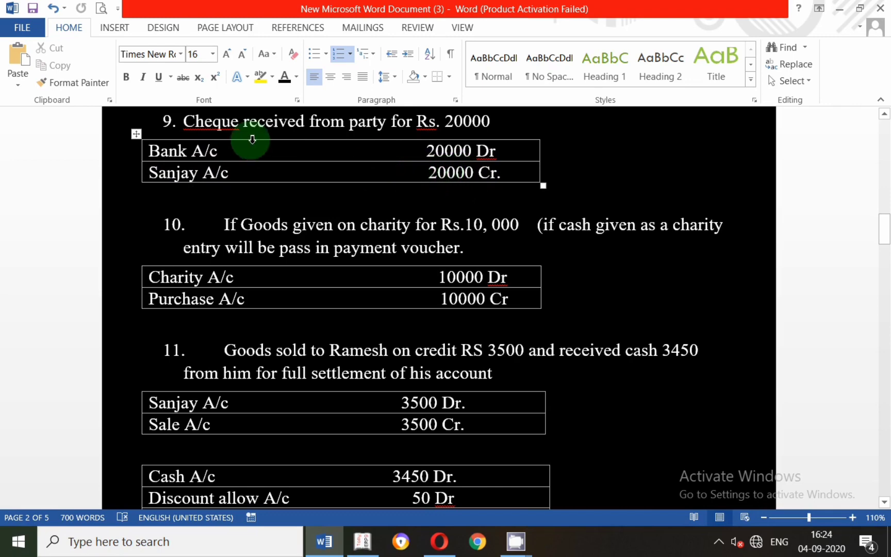
key(alt+Tab)
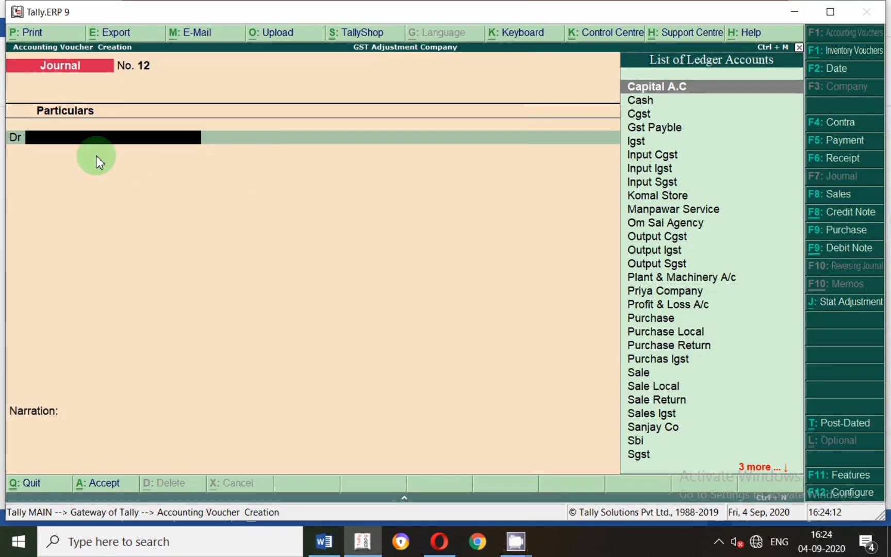
key(F2)
text(1.9)
key(Return)
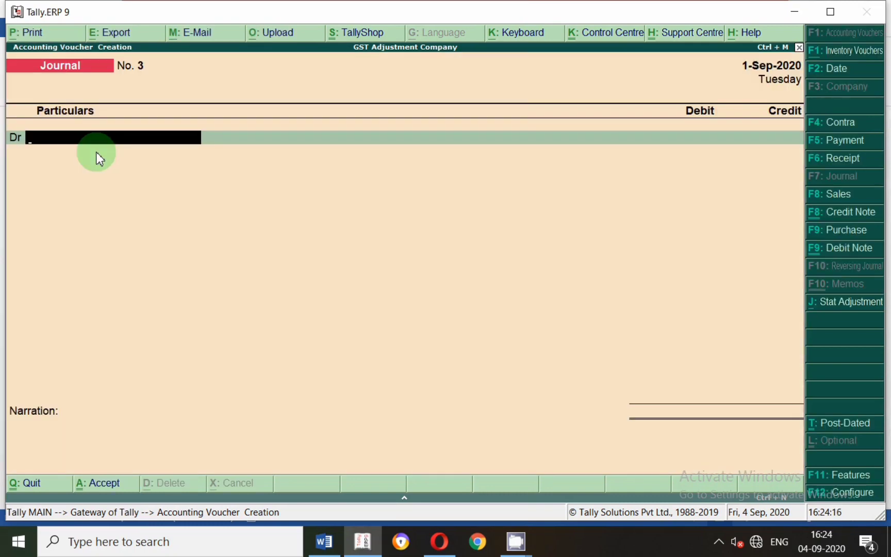
Recheck entry 9 in Word and debit the Sbi ledger with 20,000 in the Tally.ERP 9 voucher.
key(alt+Tab)
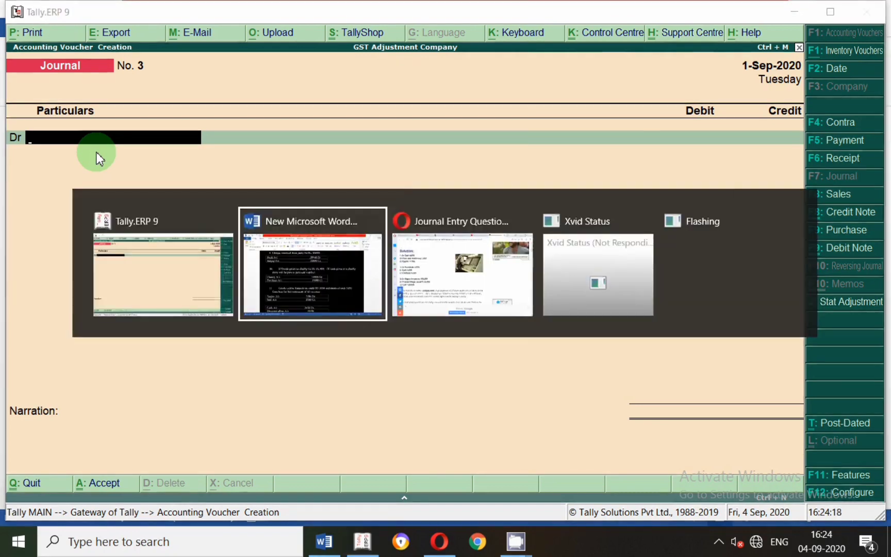
key(alt+Tab)
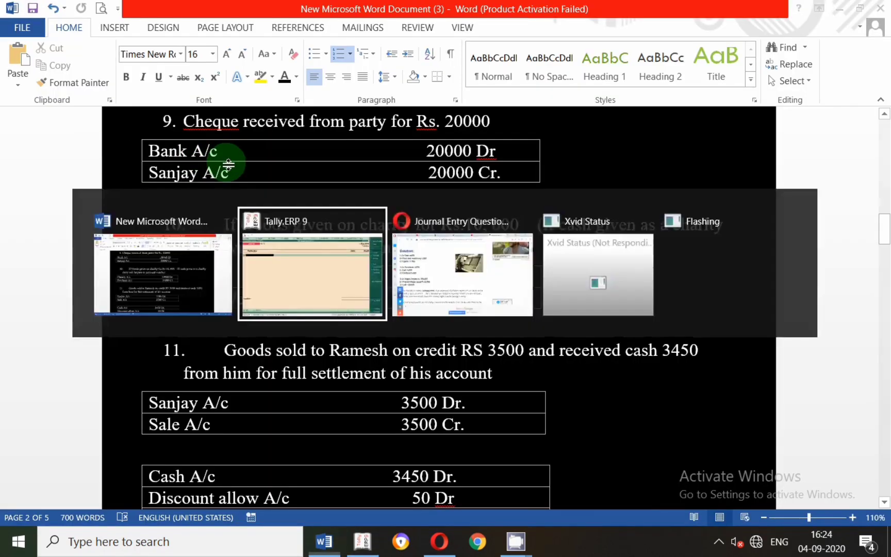
text(Sbi)
key(Return)
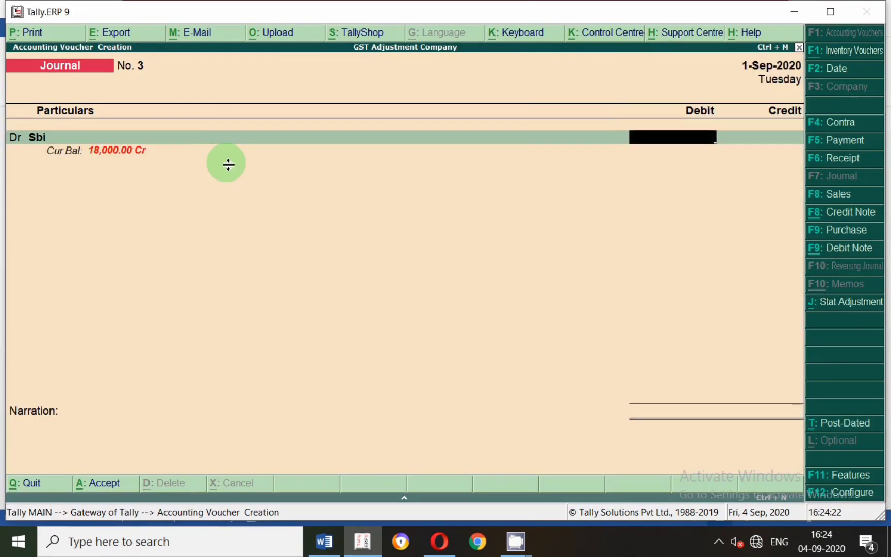
text(200)
key(alt+Tab)
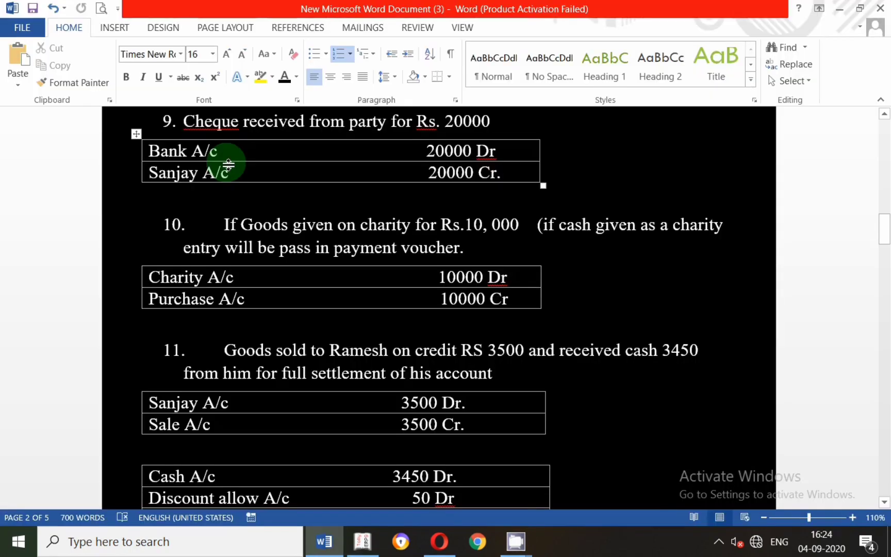
key(alt+Tab)
text(00)
key(Return)
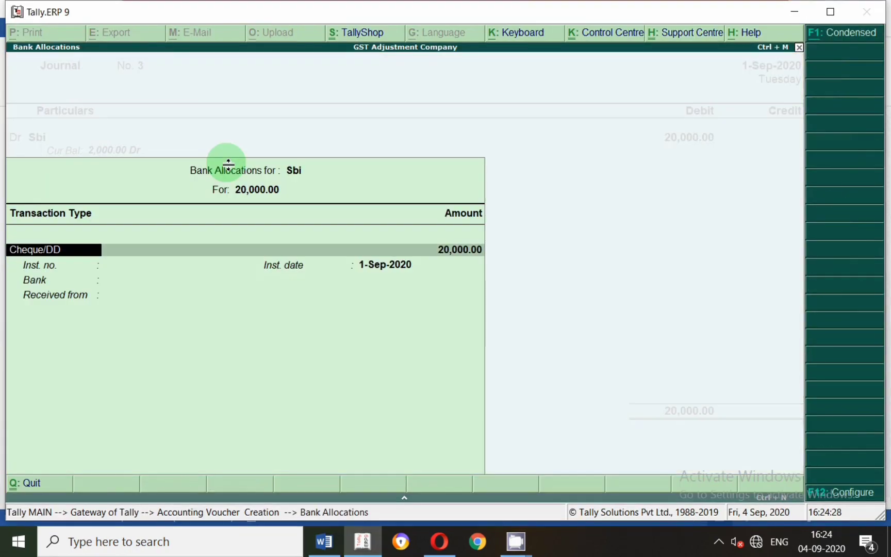
Complete the Sbi bank allocation as Cheque/DD with bank Not Applicable, leaving the instrument number and received-from details empty.
key(Return)
key(Return)
key(Return)
key(Return)
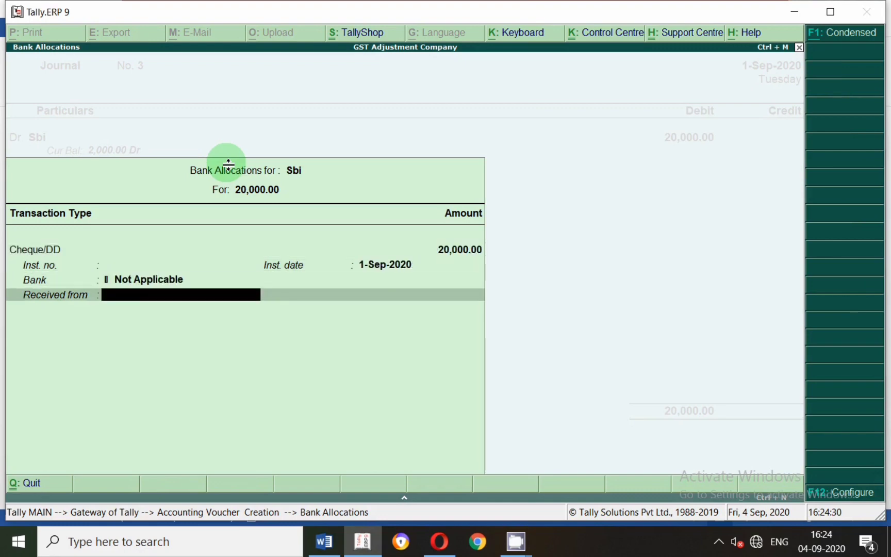
key(Return)
Credit the Sanjay Co ledger with 20,000 and choose Agst Ref as its bill adjustment method.
key(Return)
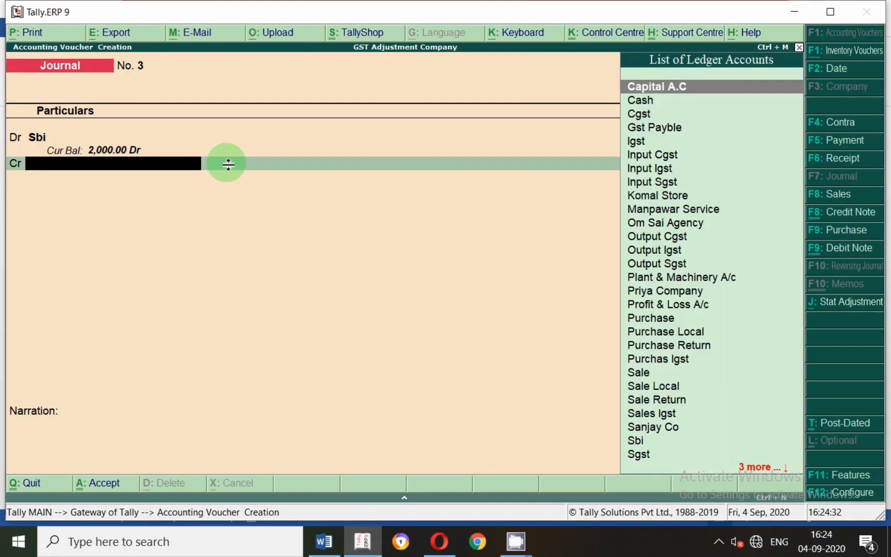
text(Sanjay Co)
key(Return)
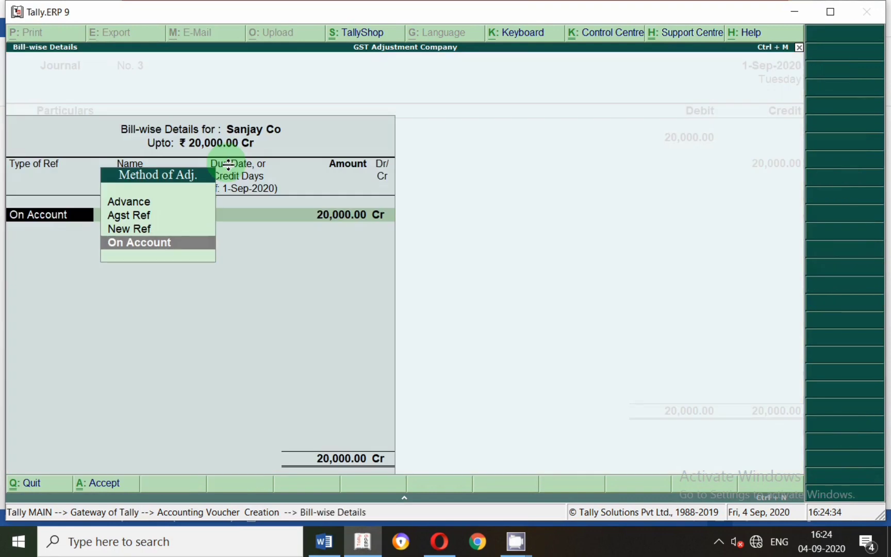
key(Up)
key(Up)
key(Return)
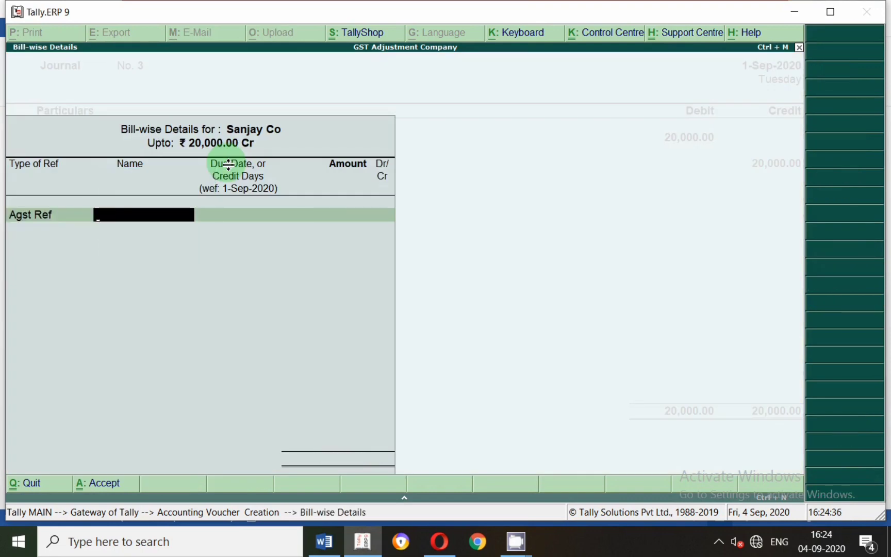
Switch the Sanjay Co bill adjustment to New Ref 3 for 20,000 and save the cheque receipt voucher.
key(BackSpace)
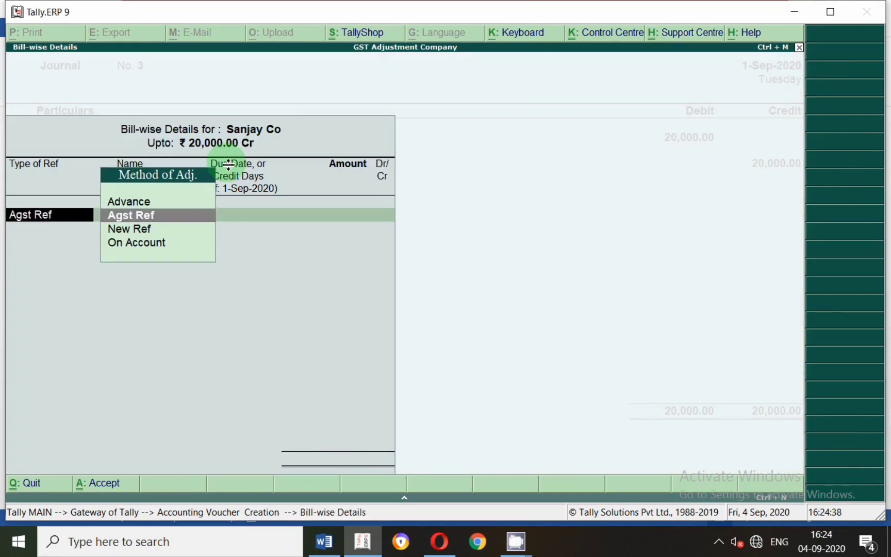
key(Down)
key(Return)
key(Return)
key(Return)
key(Return)
key(Return)
key(Return)
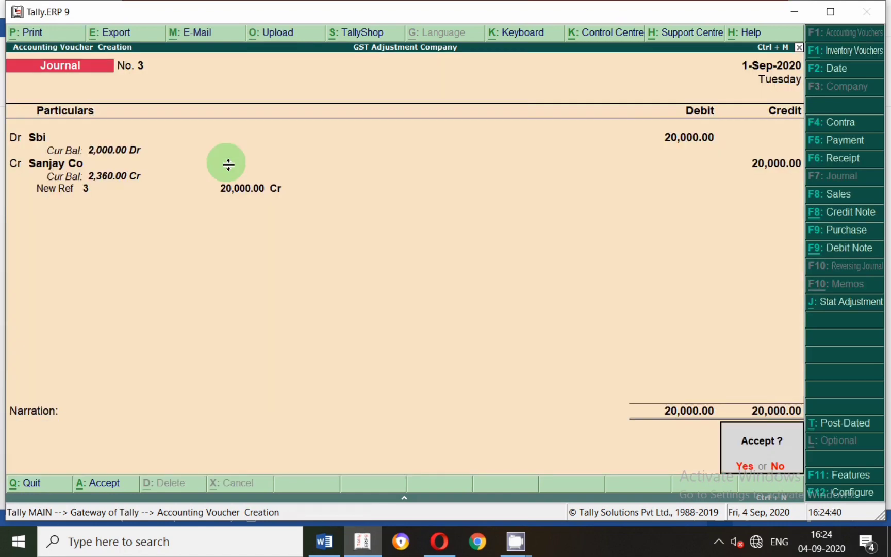
key(Return)
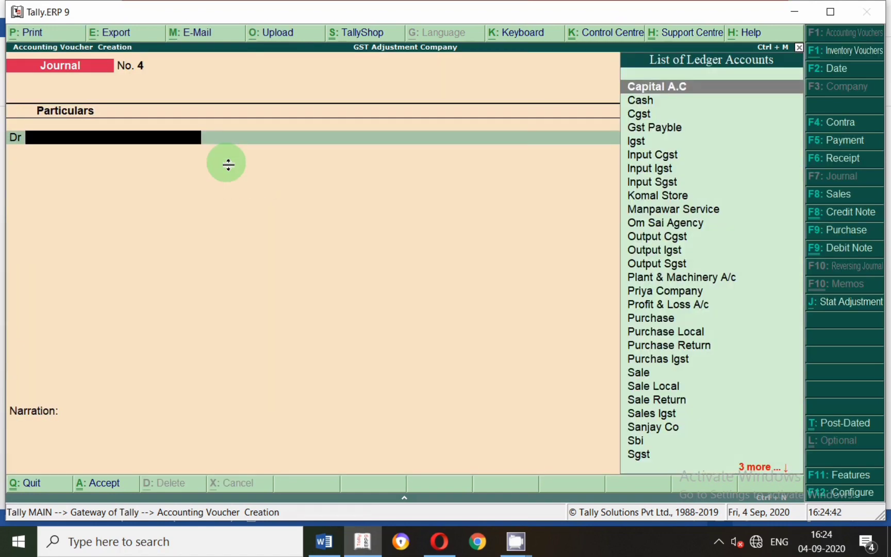
Read entry 10 on goods given to charity in Word, then date the next Tally.ERP 9 journal voucher 1-Sep-2020.
key(alt+Tab)
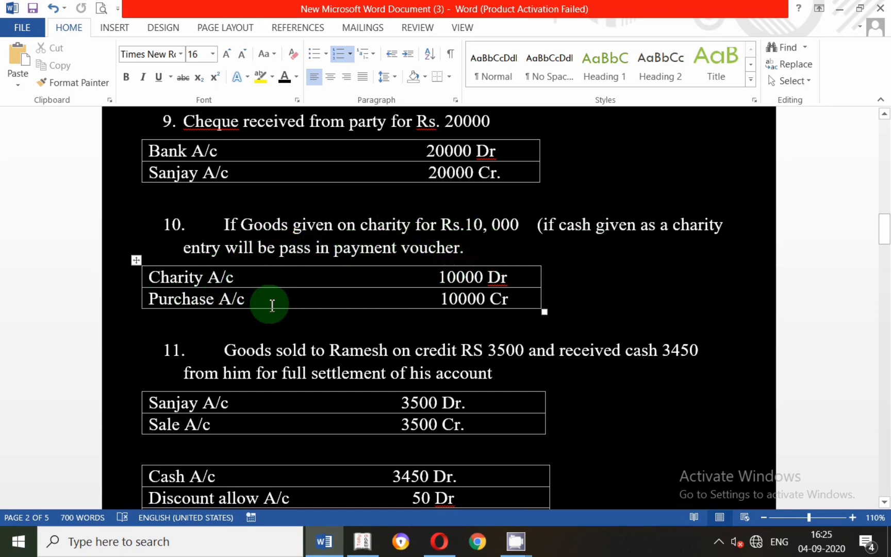
key(alt+Tab)
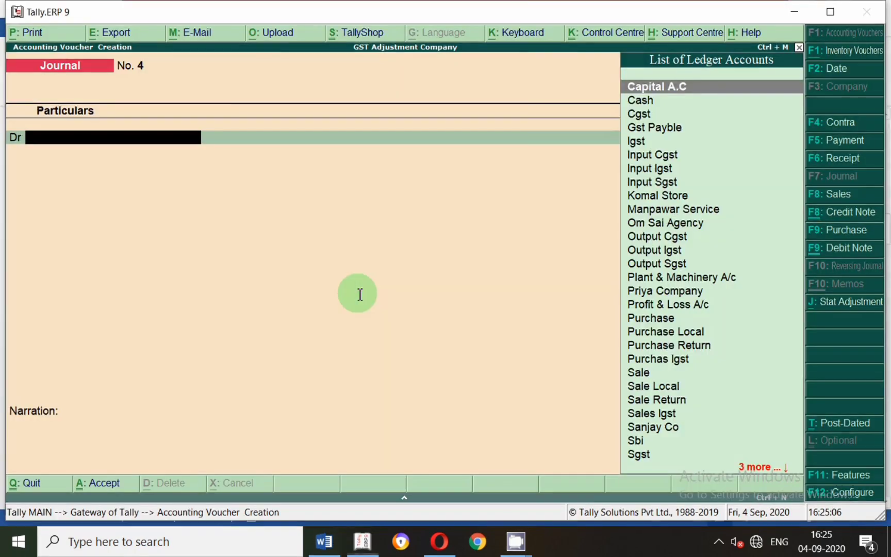
key(F2)
text(1.)
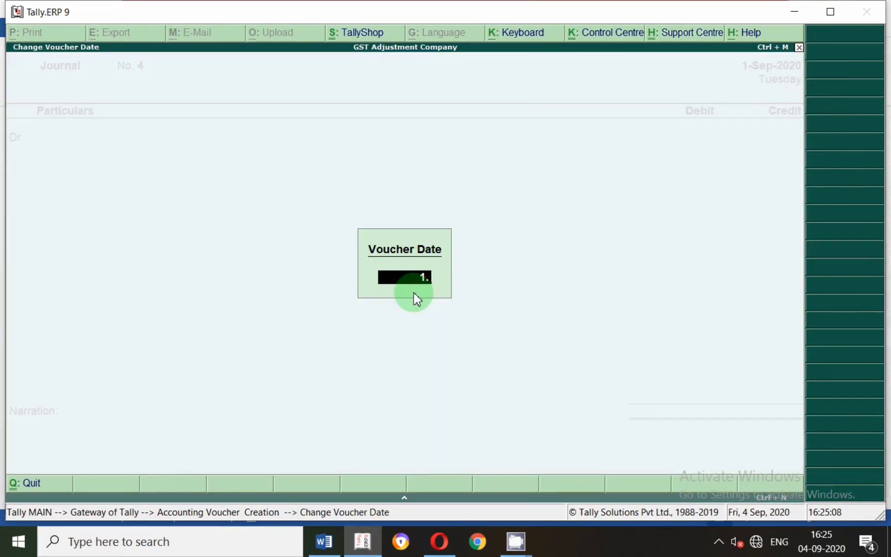
text(9)
key(Return)
Create a debit-line ledger named Charity Ac/ under Indirect Expenses.
key(alt+c)
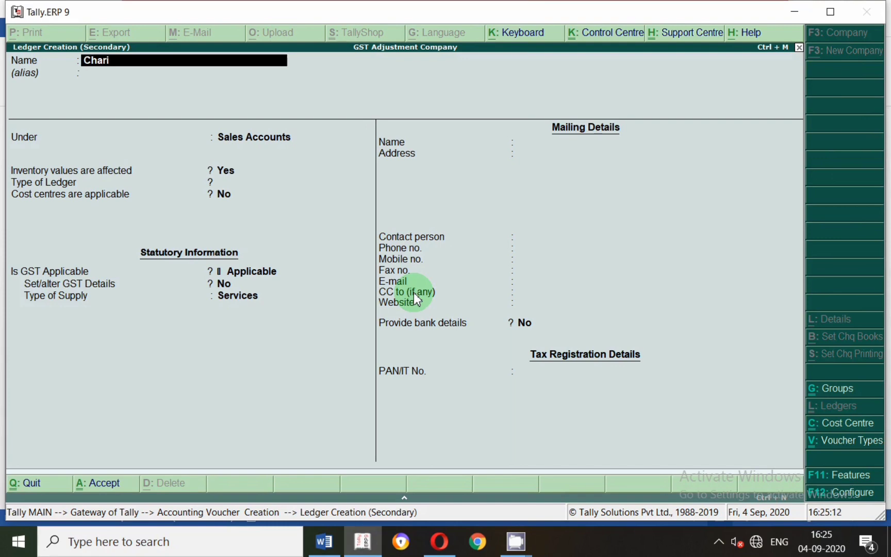
key(Return)
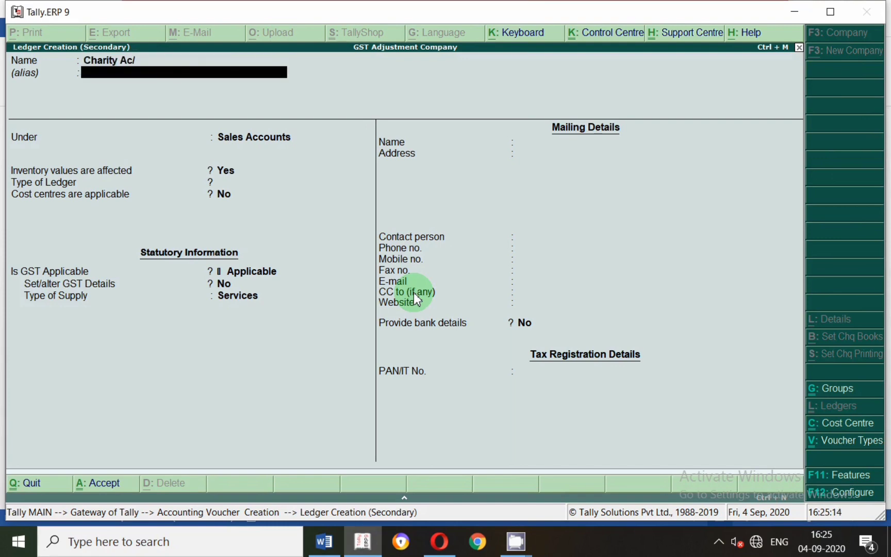
key(Return)
text(ind)
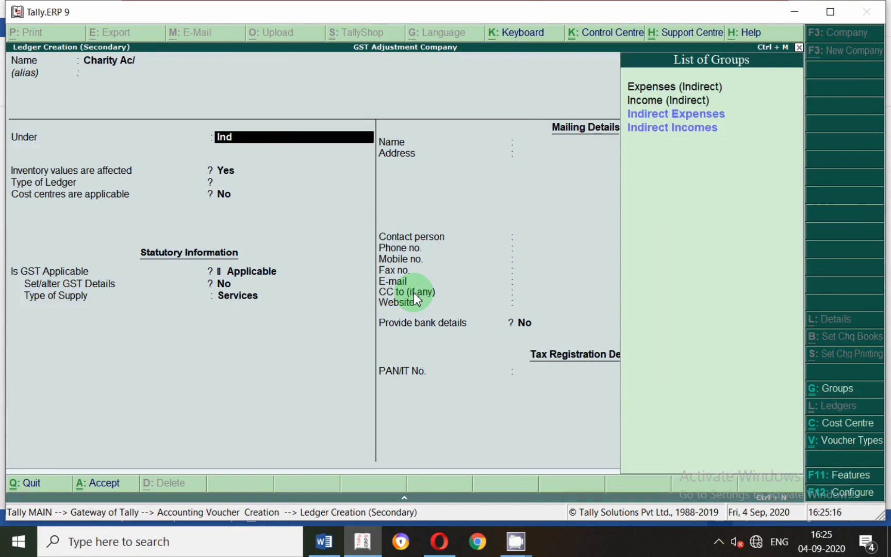
key(Down)
key(Return)
key(Return)
key(Return)
key(Return)
key(Return)
key(Return)
key(Return)
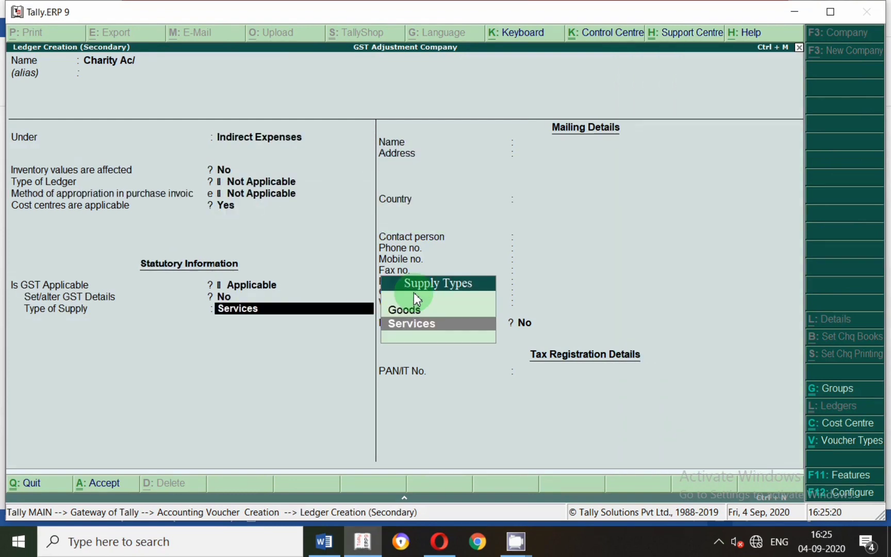
Keep inventory values unaffected, cost centres and GST applicable, and supply type Services for Charity Ac/, and save the ledger.
key(Return)
key(Return)
key(Return)
key(Return)
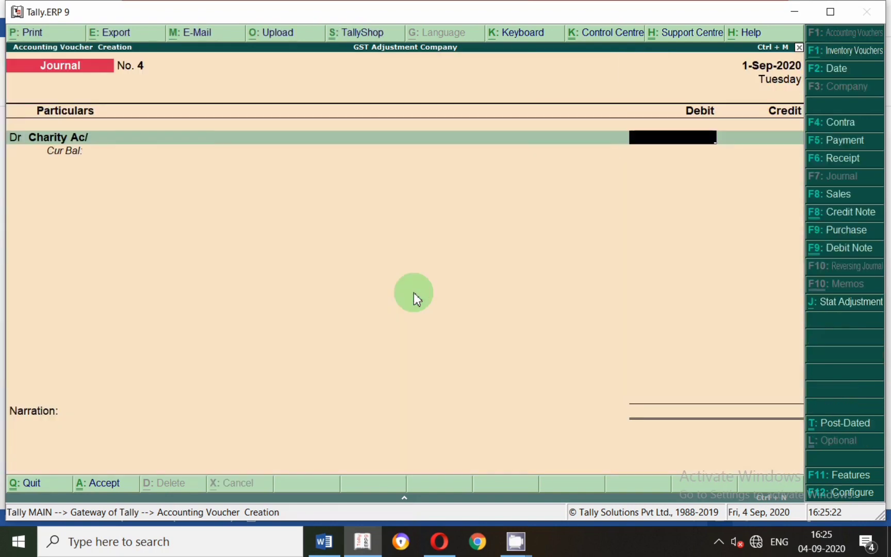
Recheck the charity amount of entry 10 in Word and debit the Charity Ac/ ledger with 10,000 in Tally.ERP 9.
key(alt+Tab)
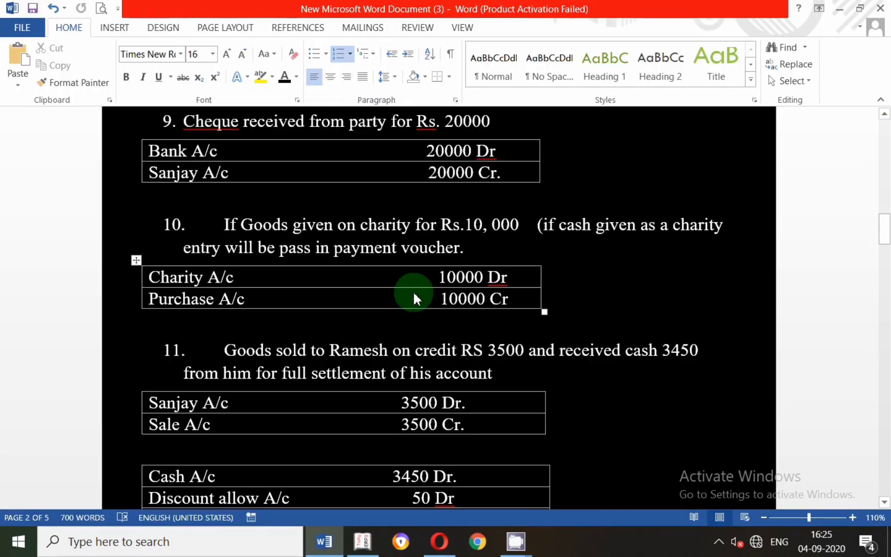
key(alt+Tab)
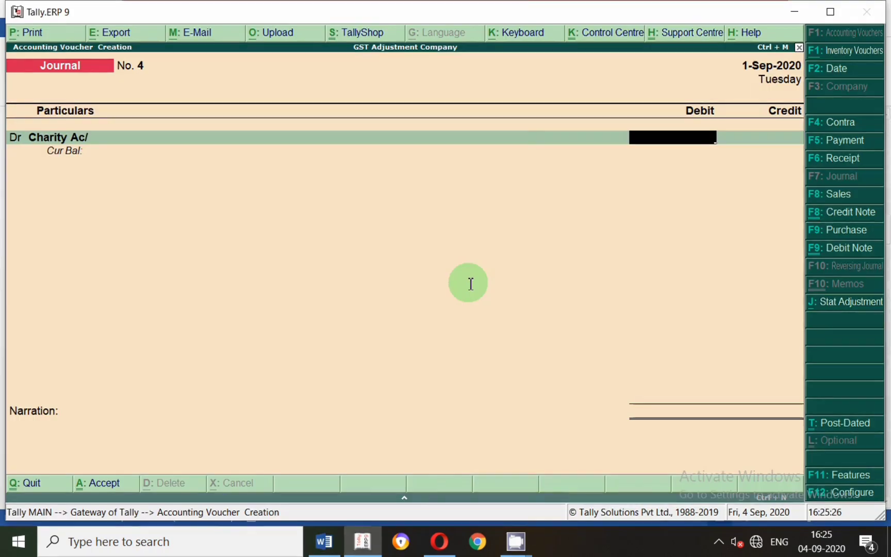
text(1000)
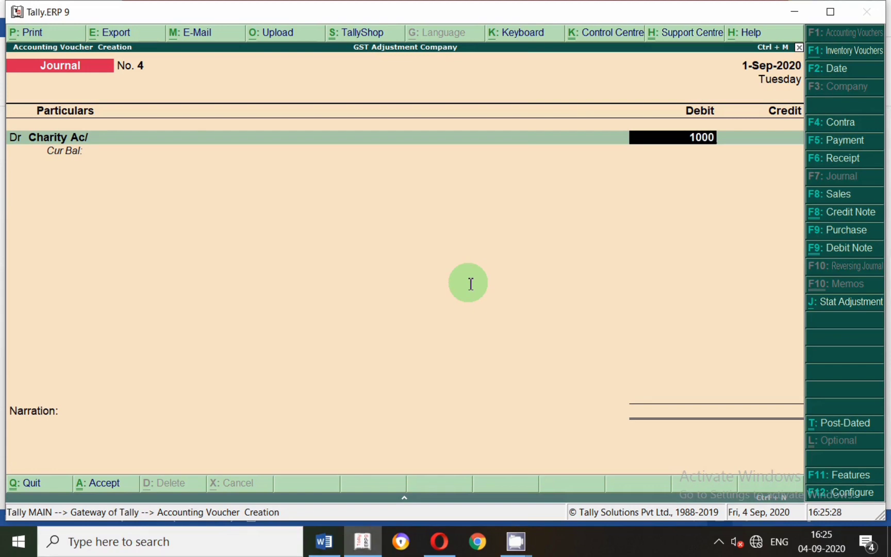
text(0)
key(Return)
Alter the Charity Ac/ ledger so cost centres are not applicable, keeping its ledger type Not Applicable and supply type Services, and save it.
key(Escape)
key(BackSpace)
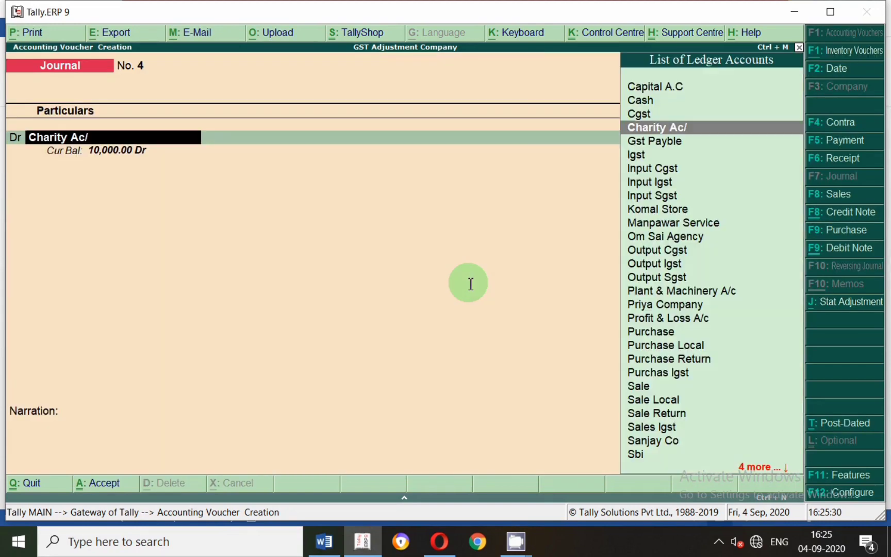
key(ctrl+Return)
key(Return)
key(Return)
key(Return)
key(Return)
key(Return)
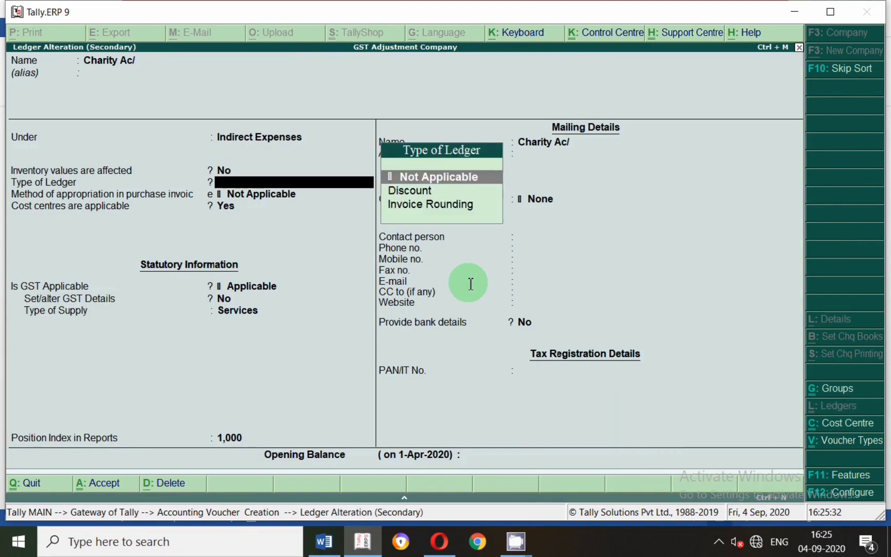
key(Return)
key(n)
key(Return)
key(Return)
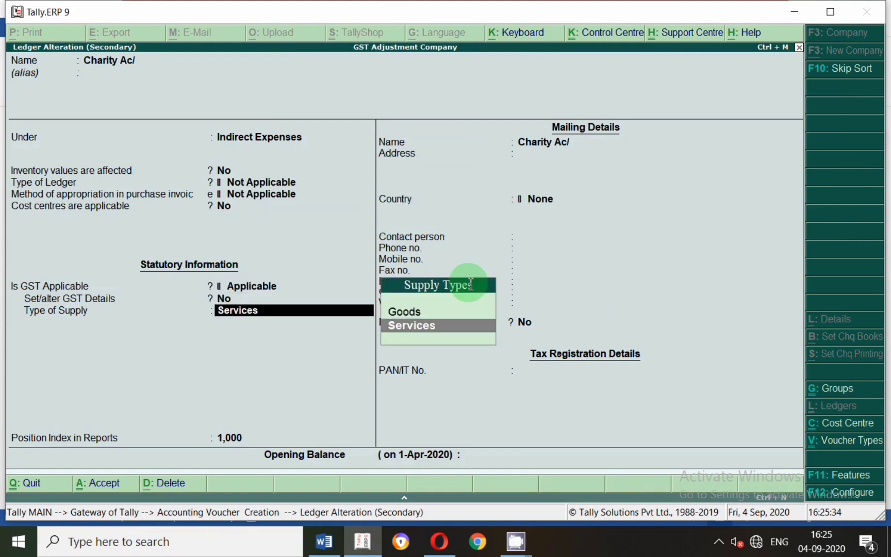
key(Return)
Keep the 10,000 debit for Charity Ac/ and credit the Purchase ledger with 10,000.
key(Return)
key(Return)
key(Return)
key(Return)
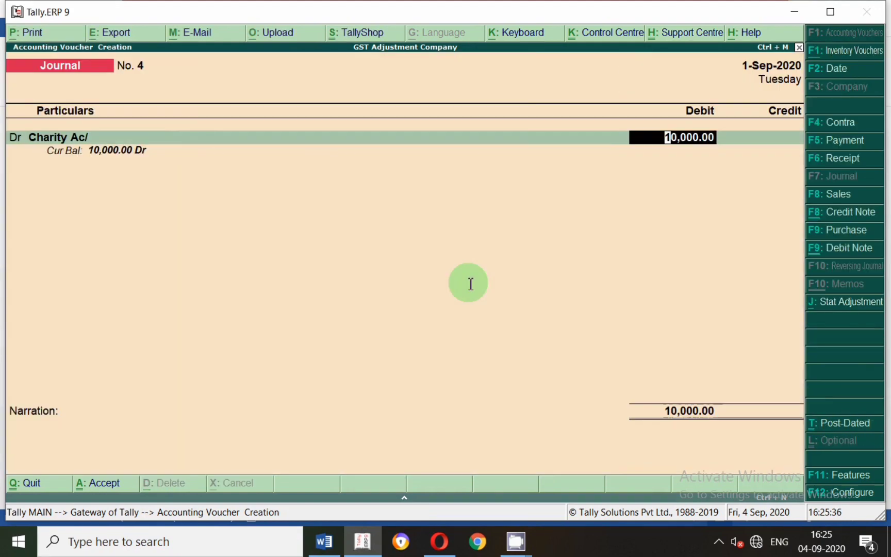
key(Return)
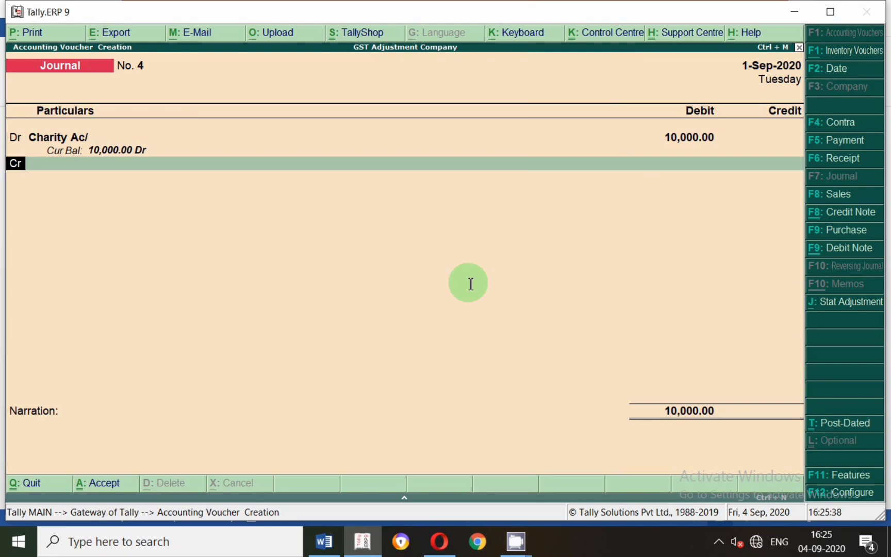
key(Return)
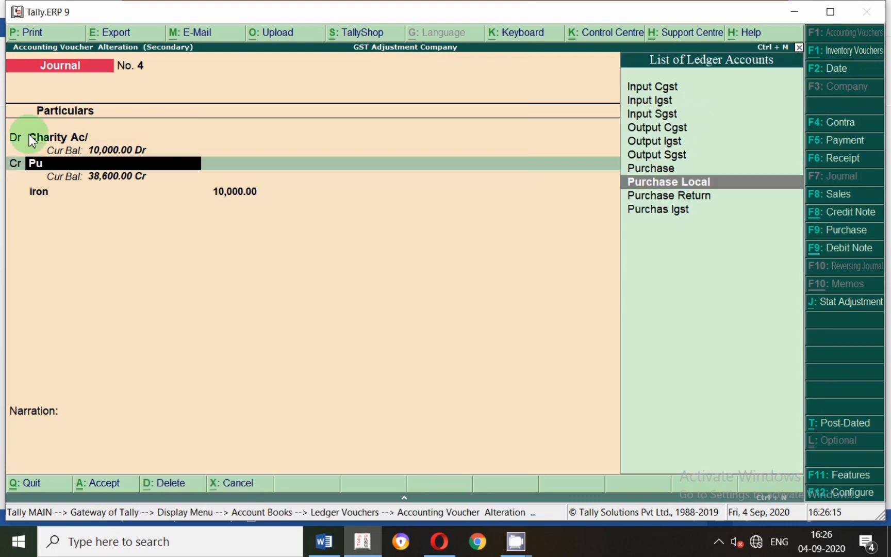
key(Return)
Allocate the 10,000 Purchase credit to the Iron item without a quantity, leave the narration blank, and save the charity voucher.
key(Return)
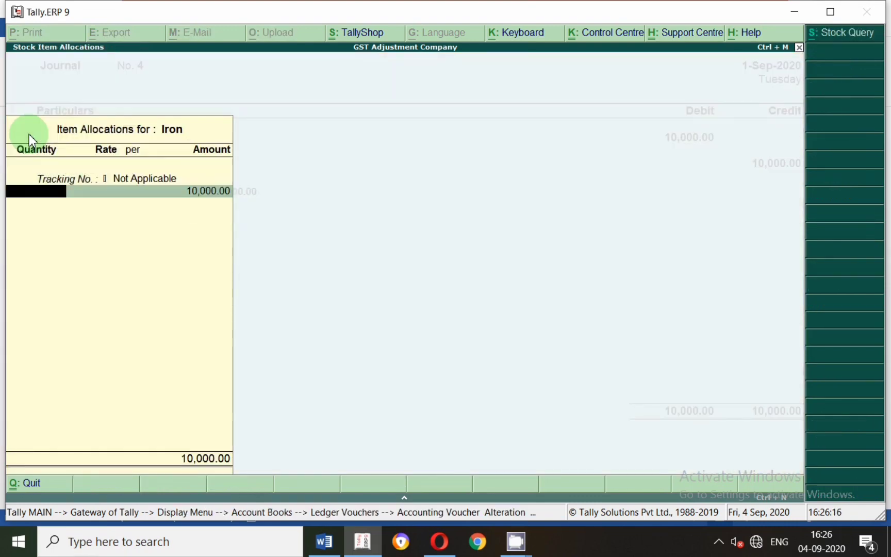
key(Return)
key(Return)
key(Return)
key(Return)
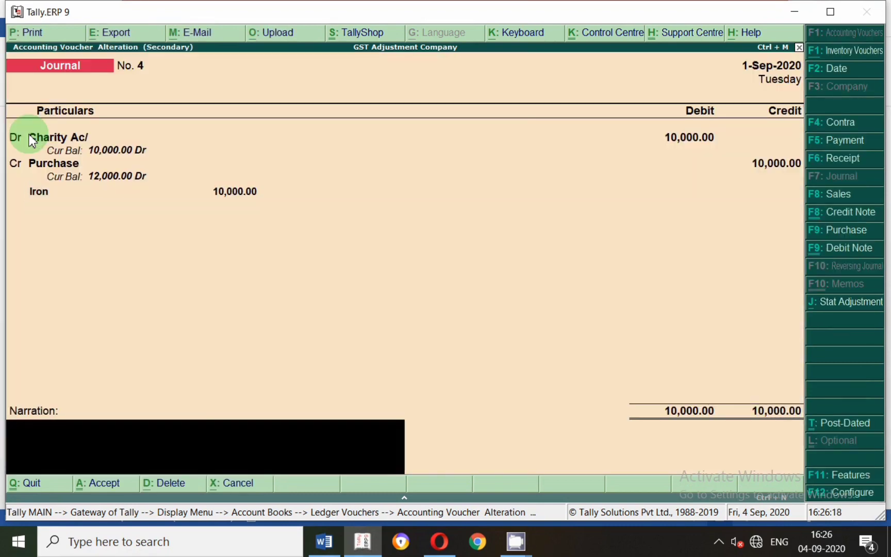
key(Return)
key(Return)
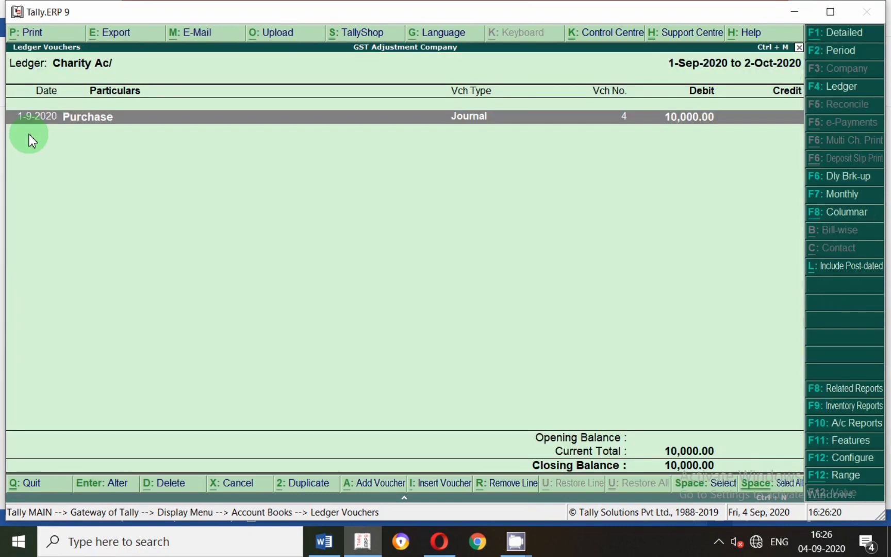
Start another journal voucher and read entry 11 on goods sold on credit in the Word document.
key(alt+a)
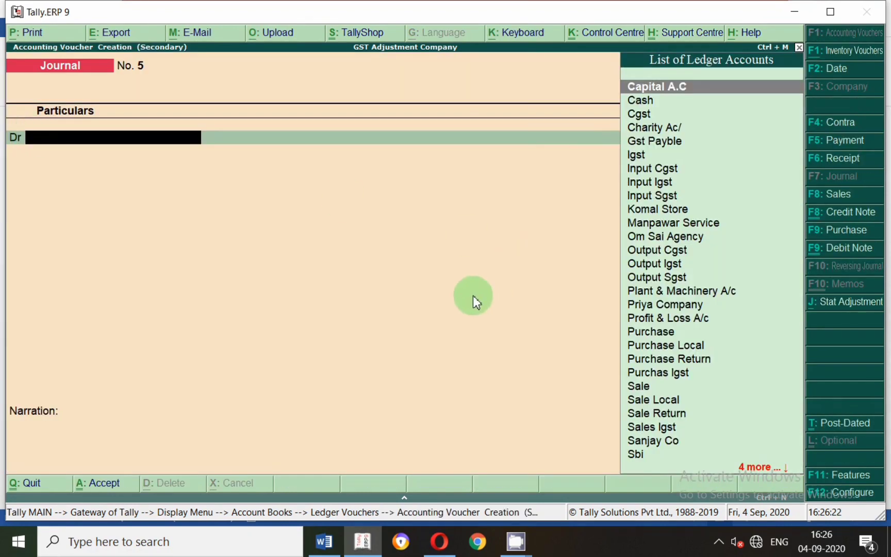
key(alt+Tab)
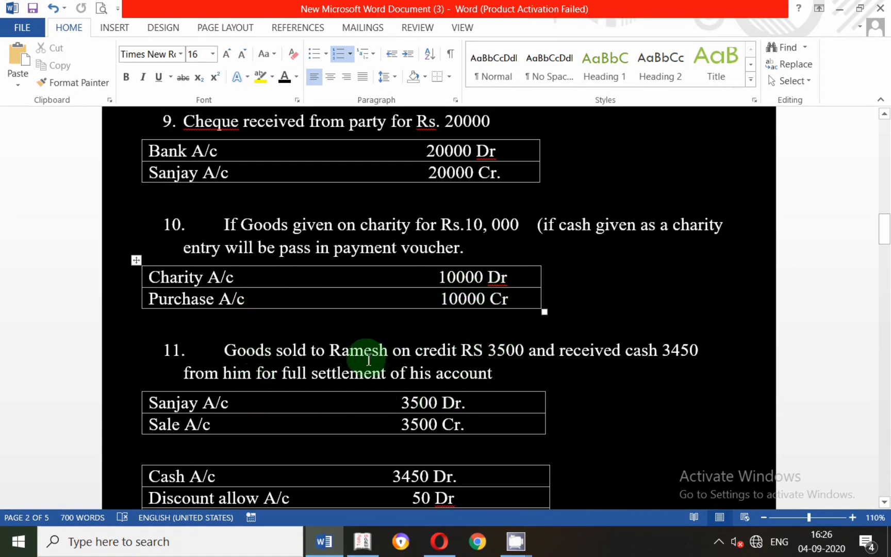
scroll(533, 388, down, 1)
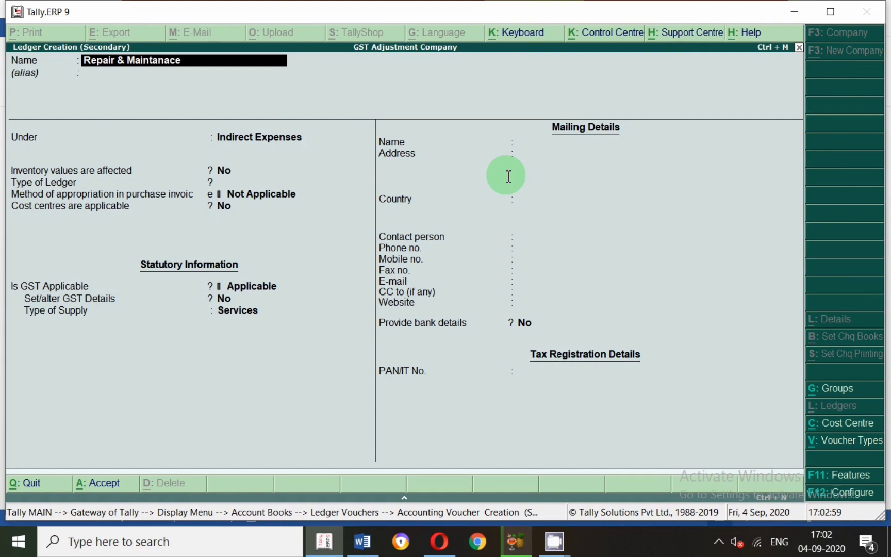
Create the Repair & Maintanace ledger under Indirect Expenses, with cost centres not applicable, GST applicable and supply type Services.
key(Return)
key(Return)
key(Return)
key(Return)
key(Return)
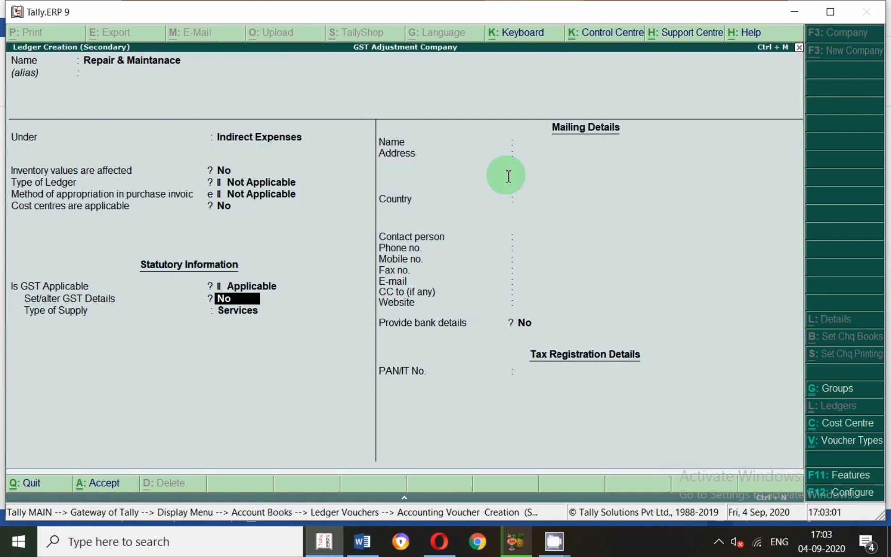
key(Return)
key(Return)
key(Return)
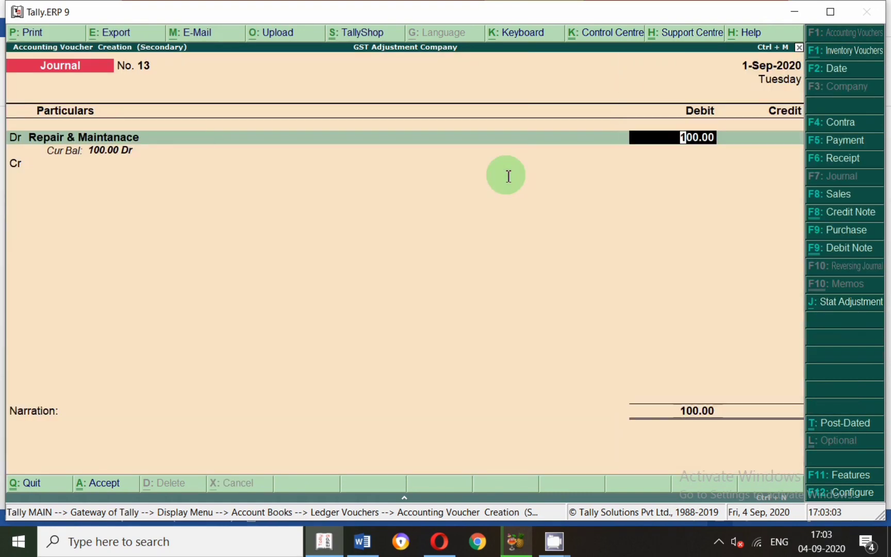
Debit Repair & Maintanace with 100, check the next entry in Word, credit Cash with 100, and save the voucher.
text(1)
key(Return)
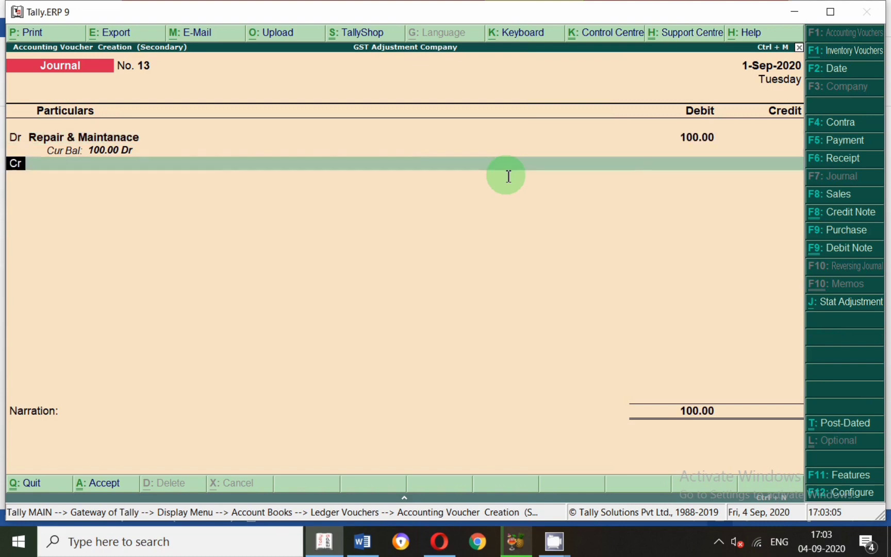
key(Return)
key(alt+Tab)
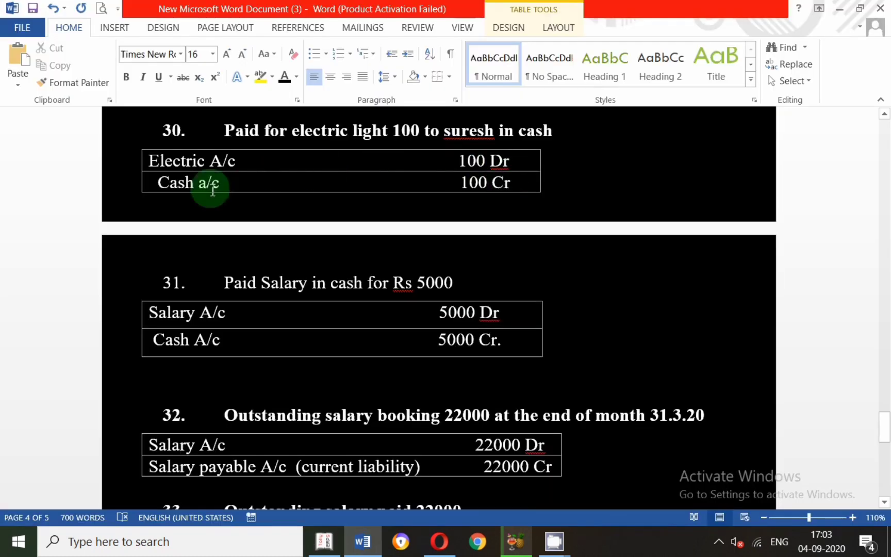
key(alt+Tab)
text(Cas)
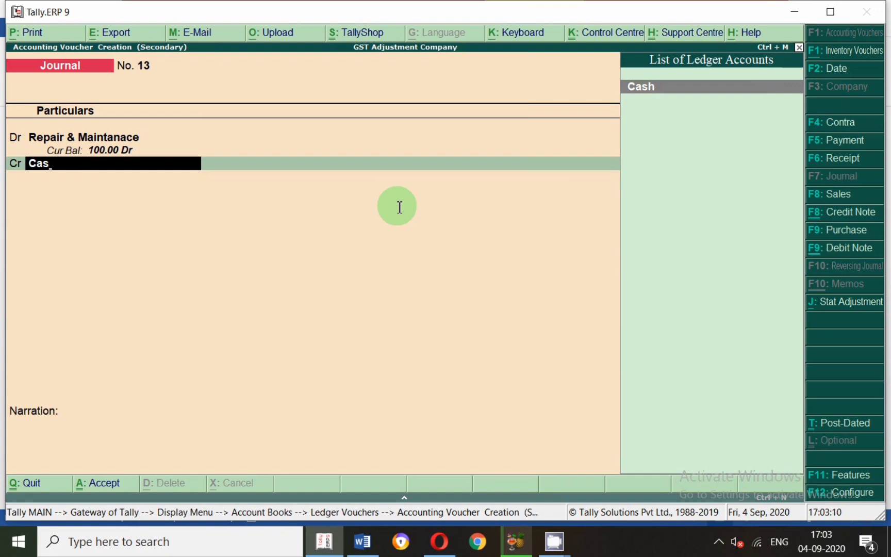
key(Return)
key(Return)
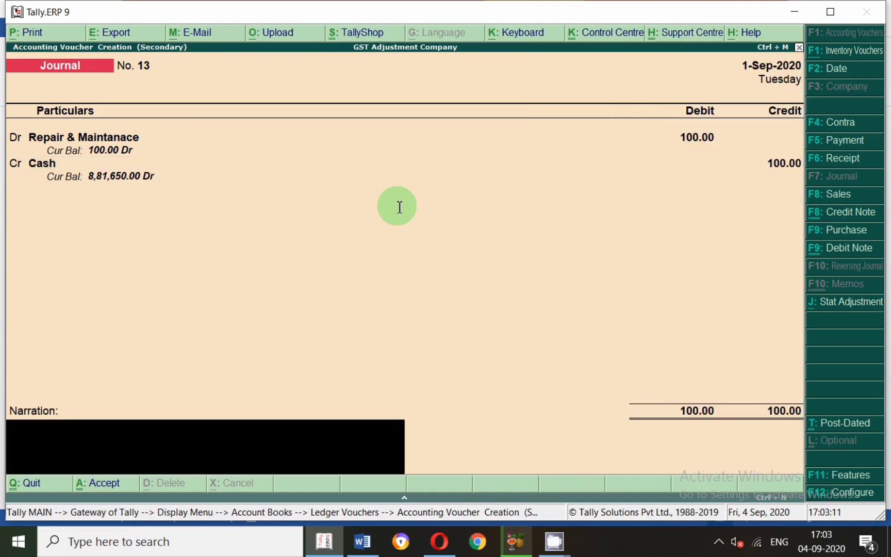
key(Return)
key(Return)
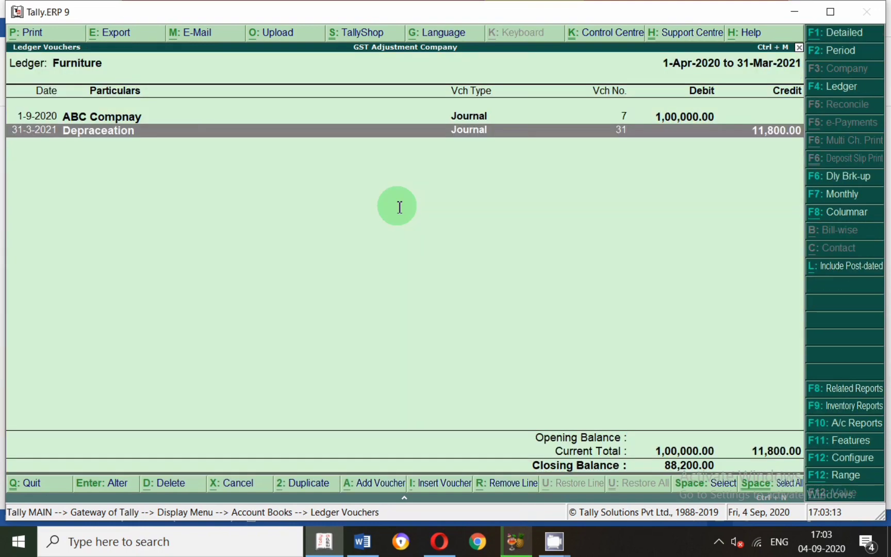
Start another journal voucher dated 1-Sep-2020 and read entry 31 on salary paid in cash in the Word document.
key(alt+a)
key(F2)
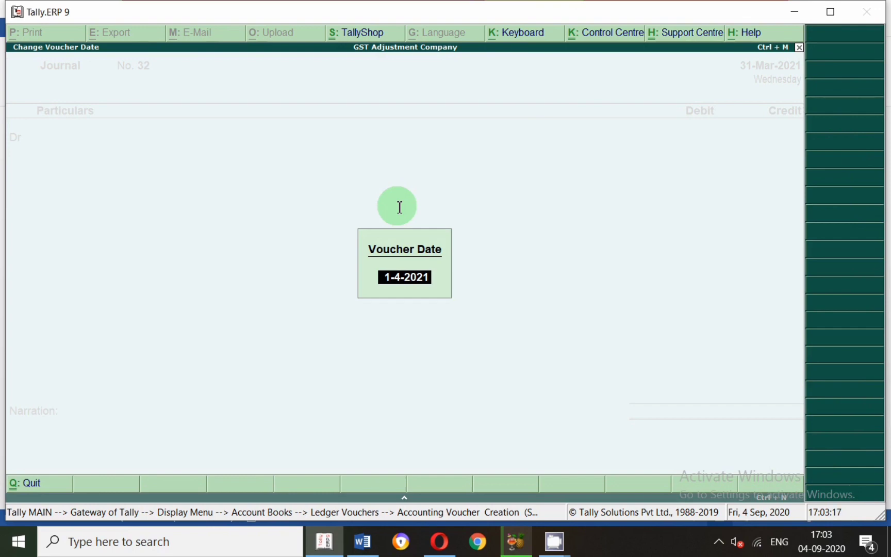
text(1.)
key(Return)
key(alt+Tab)
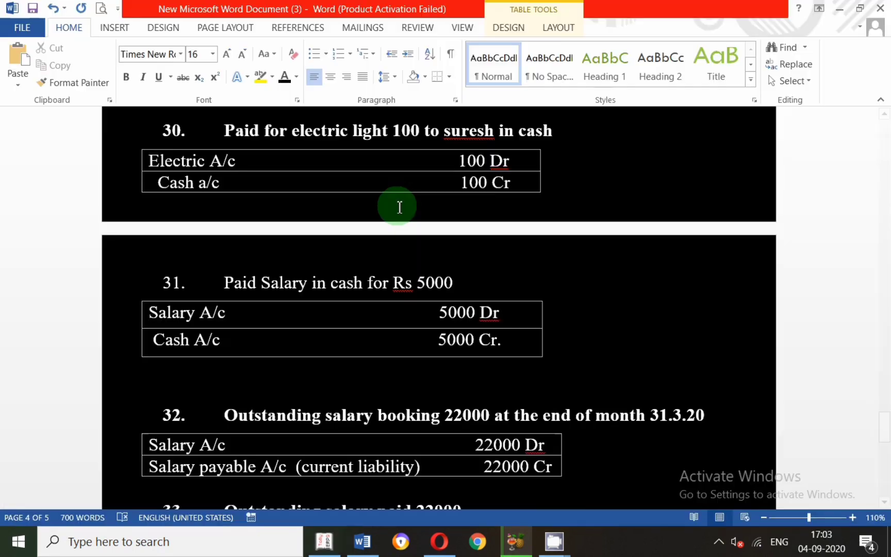
scroll(370, 298, down, 3)
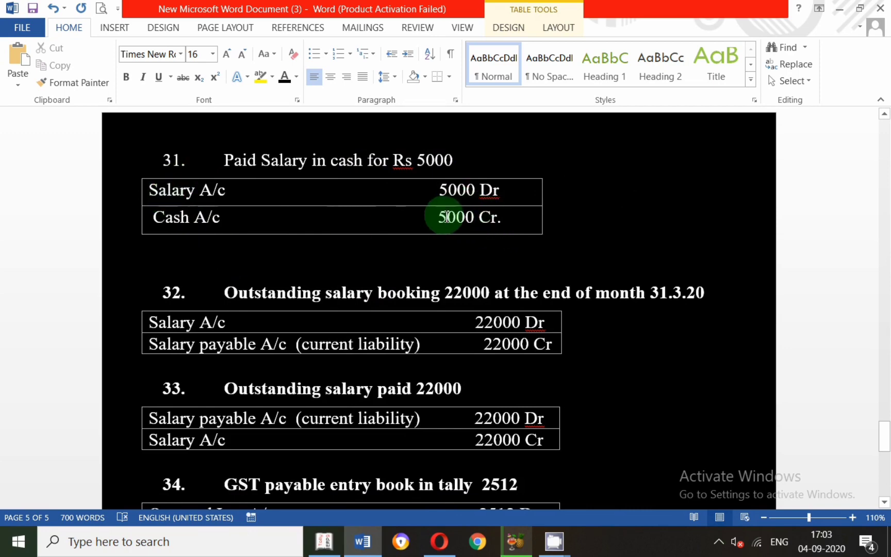
In Tally.ERP 9, create a debit-line ledger named Salary under Indirect Expenses, with cost centres not applicable and supply type Services.
key(alt+Tab)
text(Sala)
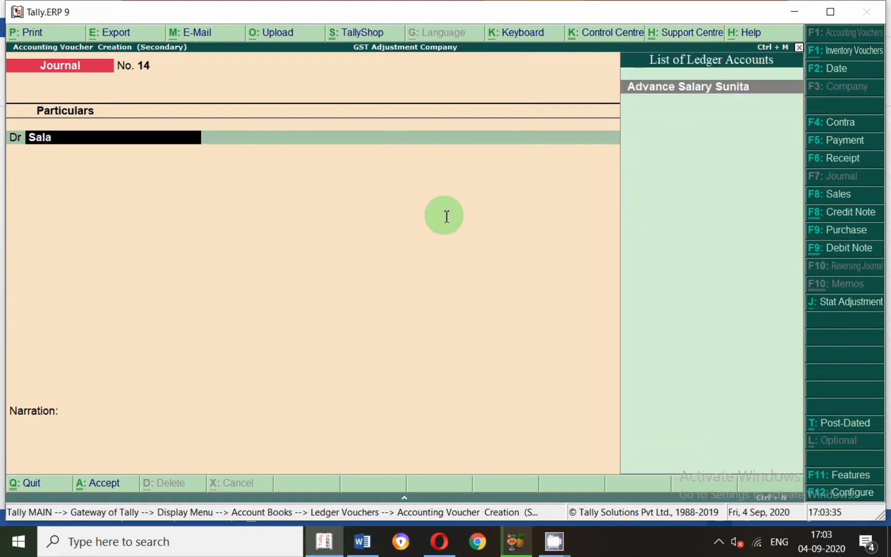
key(alt+c)
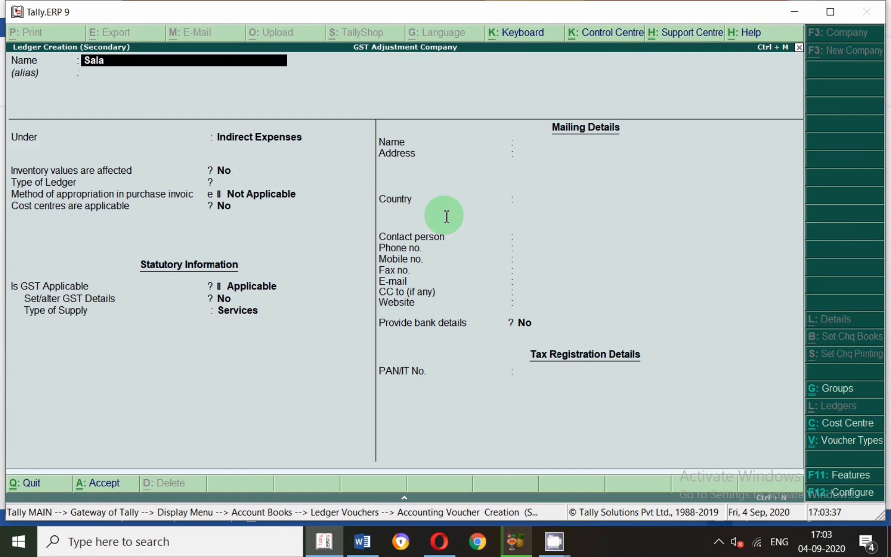
key(Return)
key(Return)
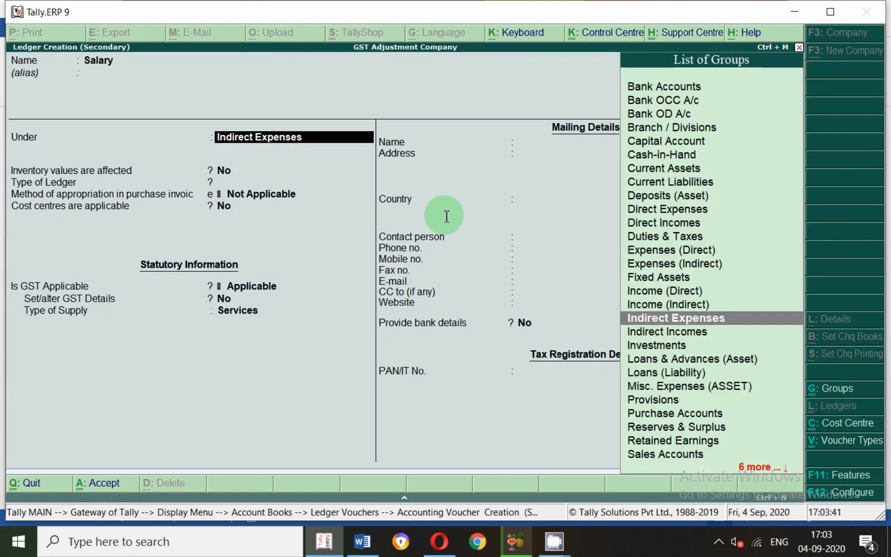
key(Return)
key(Return)
key(Return)
key(Return)
key(Return)
key(Return)
key(Return)
key(Return)
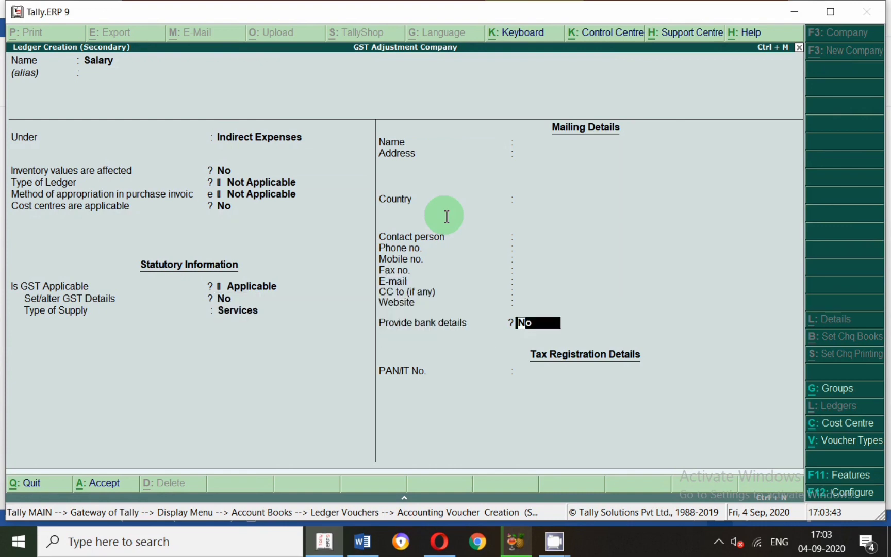
key(Return)
Debit Salary with 5,000, credit Cash with 5,000, leave the narration blank, and save the voucher.
key(Return)
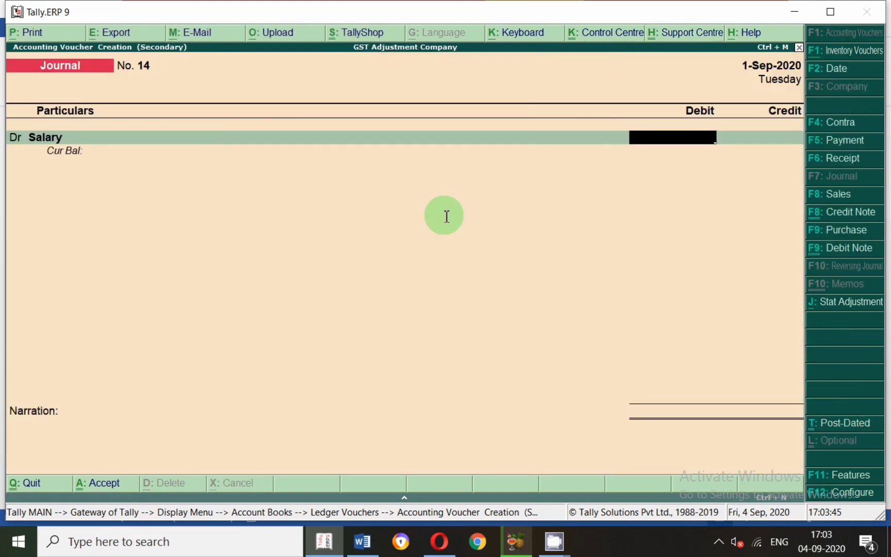
key(Return)
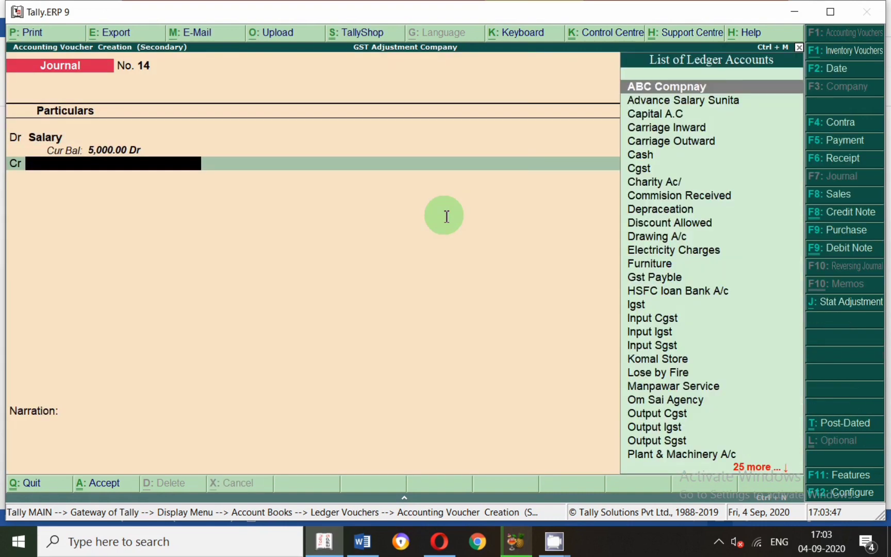
text(Cash)
key(Return)
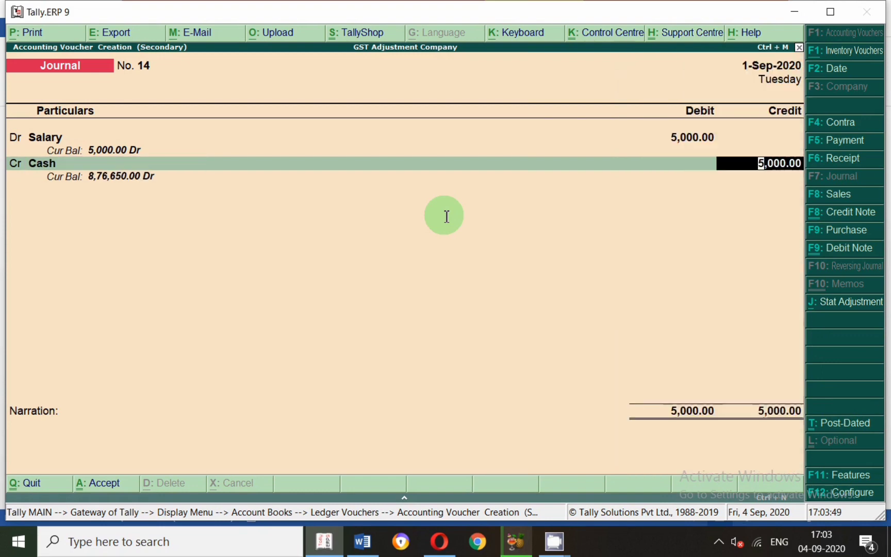
key(Return)
key(Return)
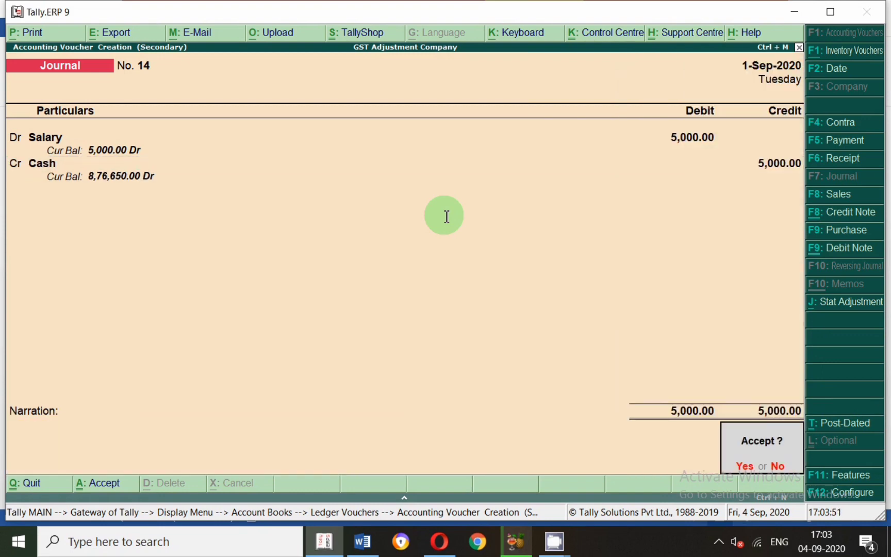
key(Return)
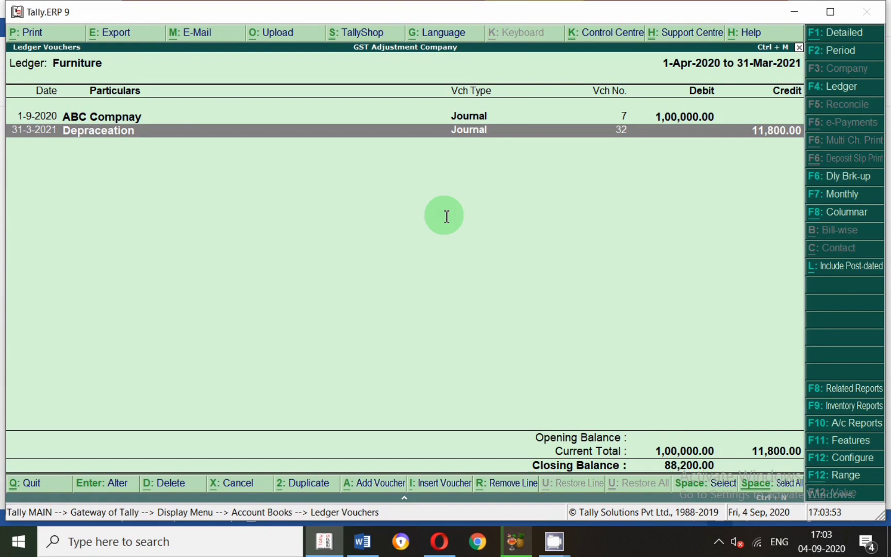
Start another journal voucher and read entries 32 to 34 on outstanding salary and GST payable in Word.
key(alt+a)
key(alt+Tab)
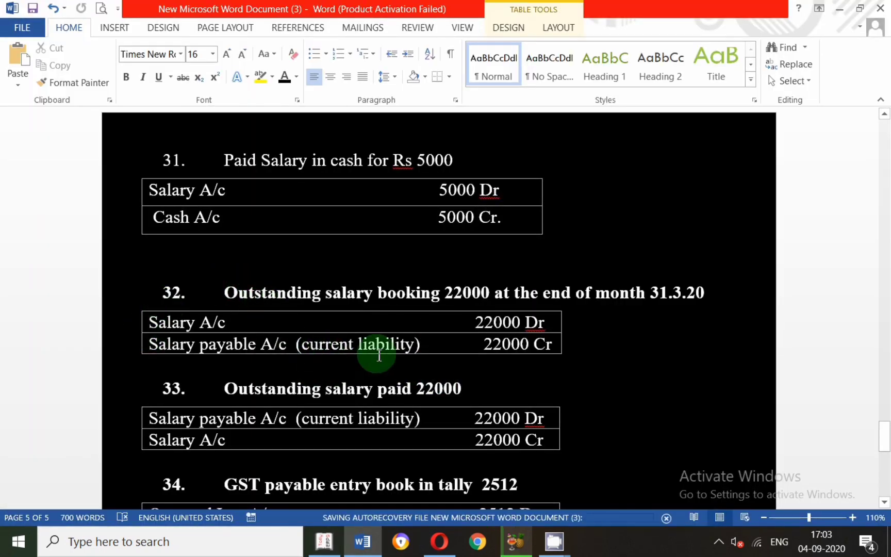
scroll(379, 356, down, 5)
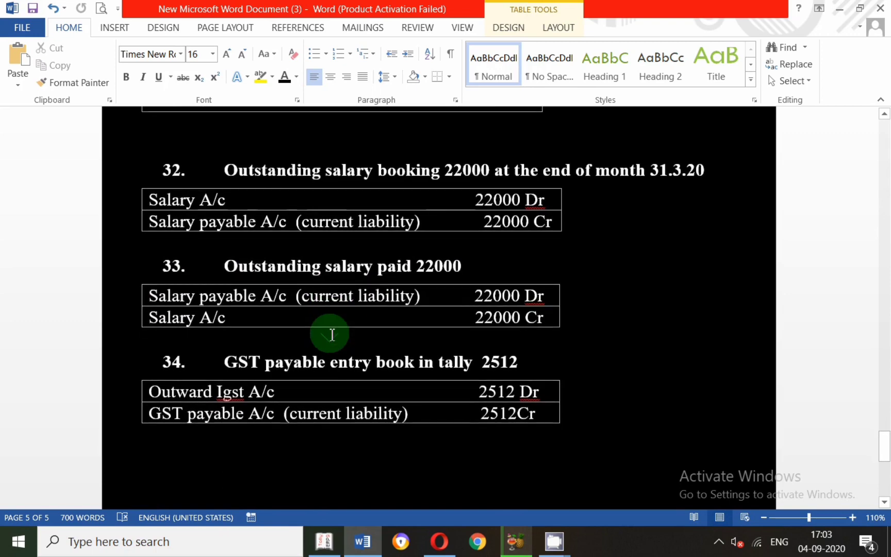
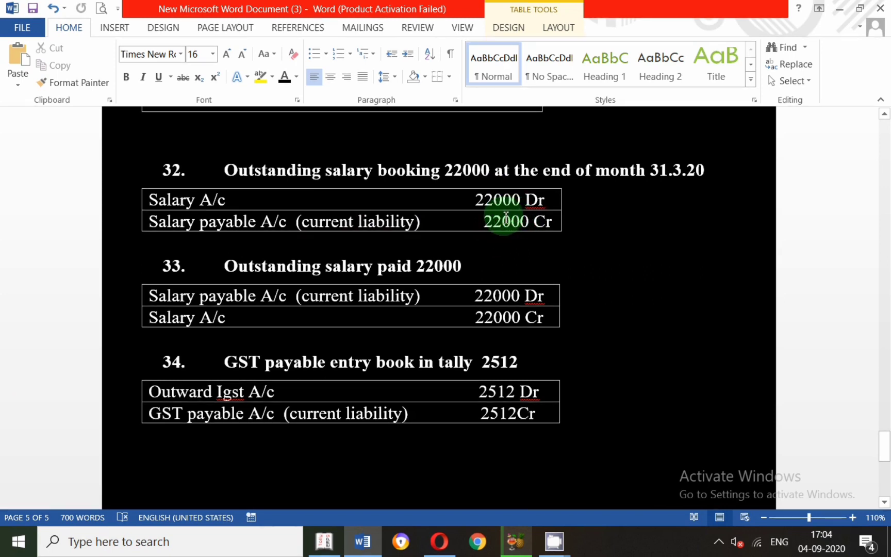
click(719, 545)
right_click(689, 500)
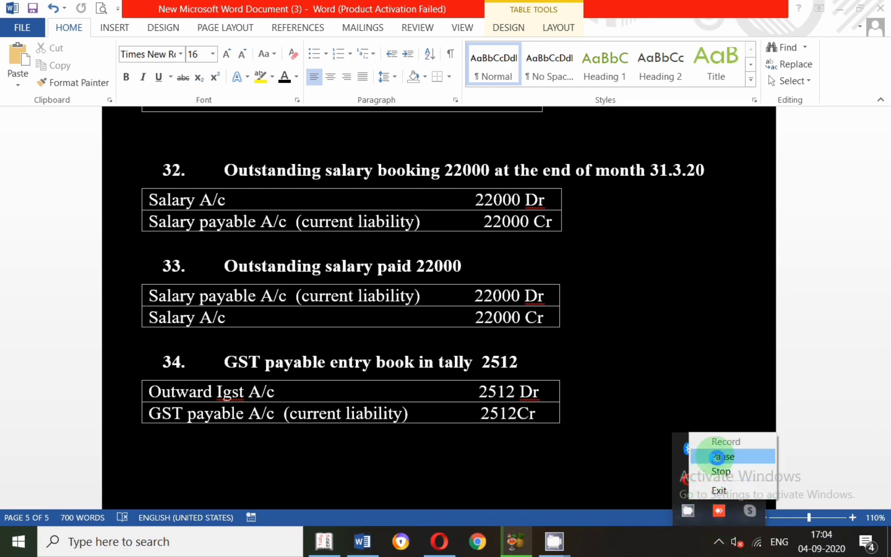
click(717, 456)
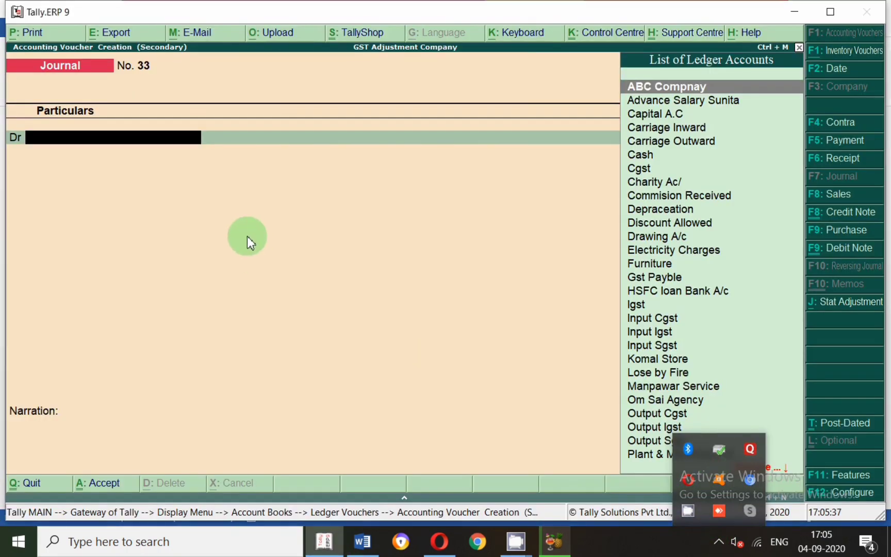
Check entry 32 on outstanding salary in Word, and debit Salary with 22,000 in the Tally.ERP 9 journal voucher dated 31-Mar-2021.
click(99, 146)
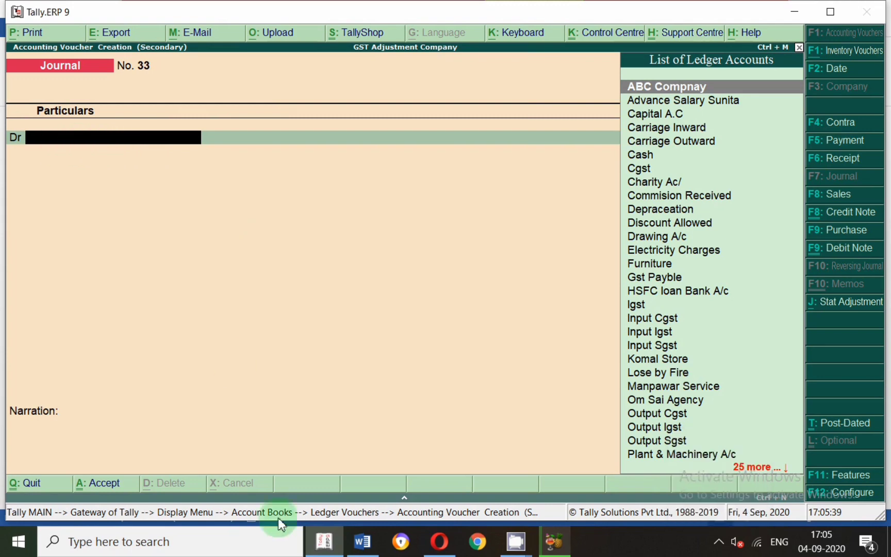
click(363, 541)
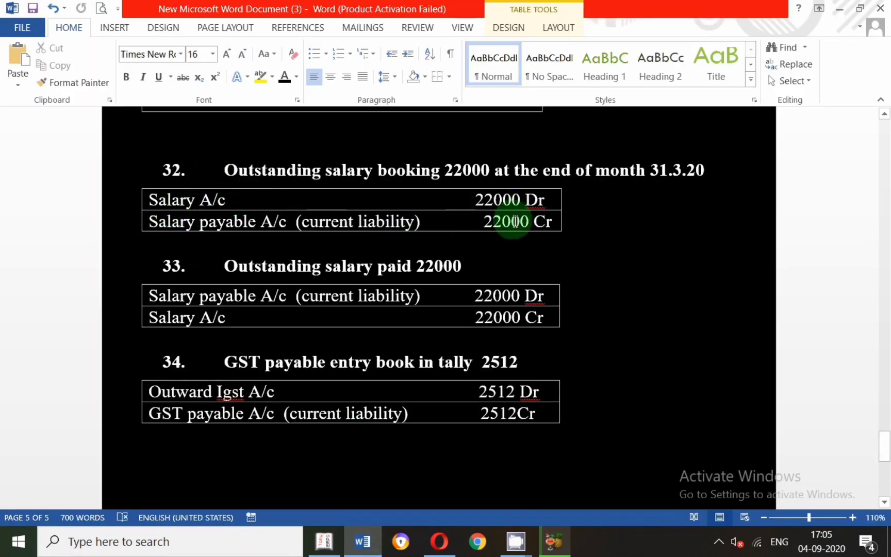
key(alt+Tab)
text(Sa)
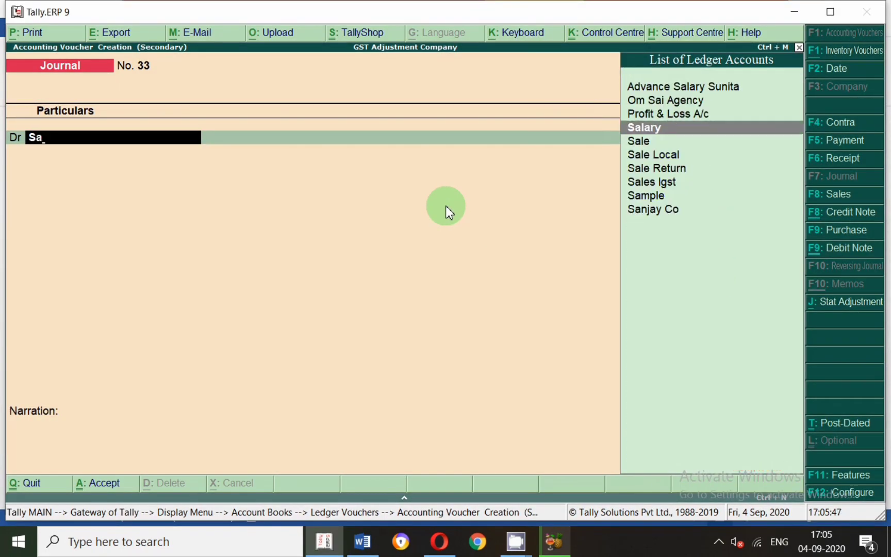
key(Return)
text(22,000)
key(Return)
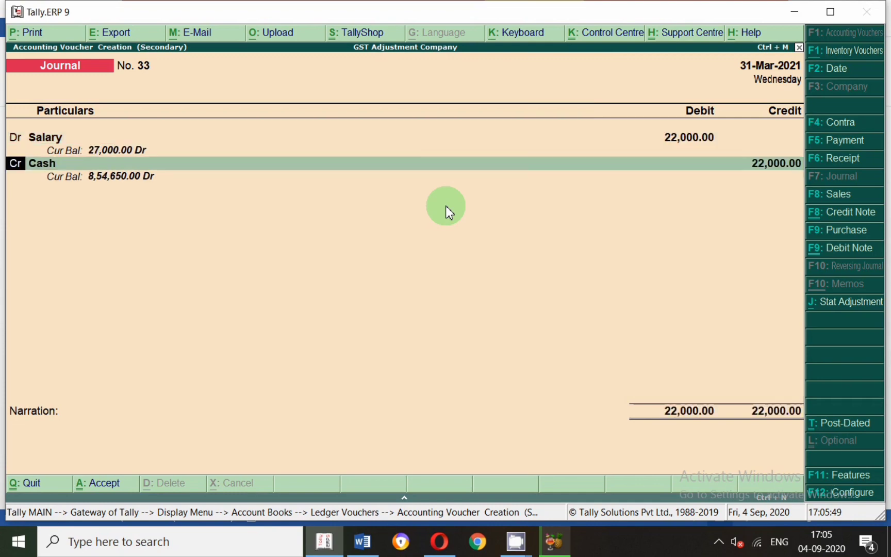
Recheck entry 32's credit side in Word, and start a credit-line ledger in Tally.ERP 9 named Salary Payable under Current Liabilities.
key(alt+Tab)
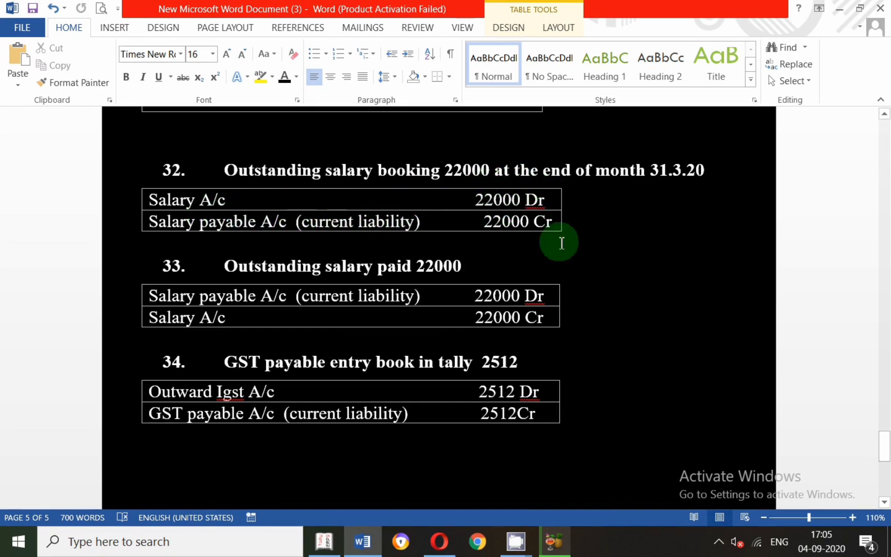
key(alt+Tab)
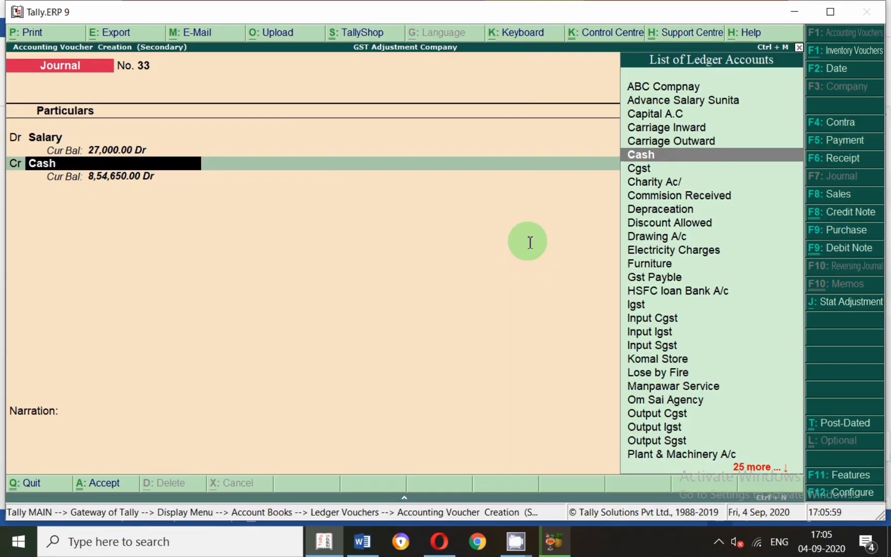
text(Sala)
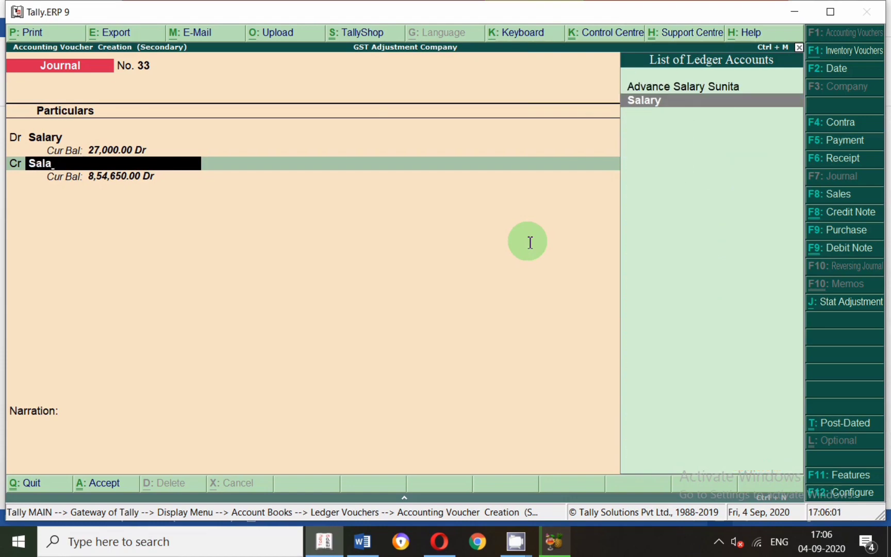
key(alt+c)
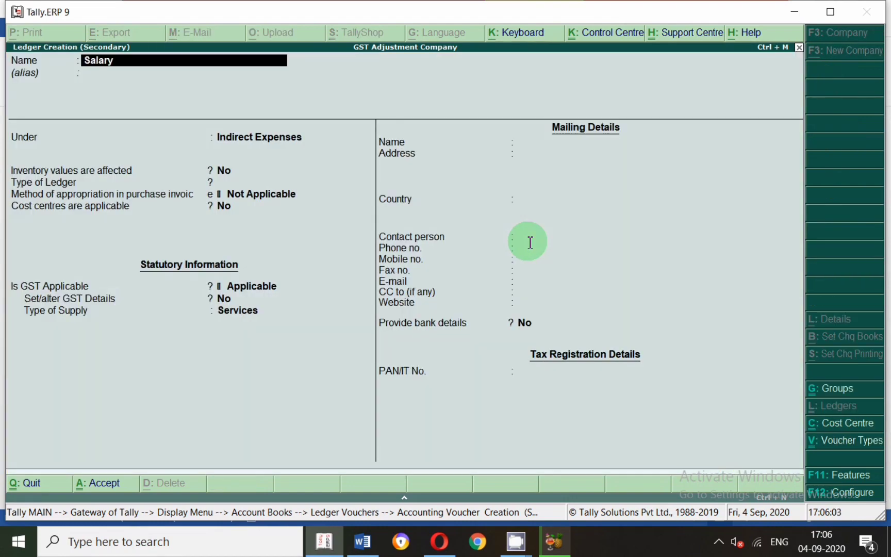
text(ry Payable)
key(Return)
key(Return)
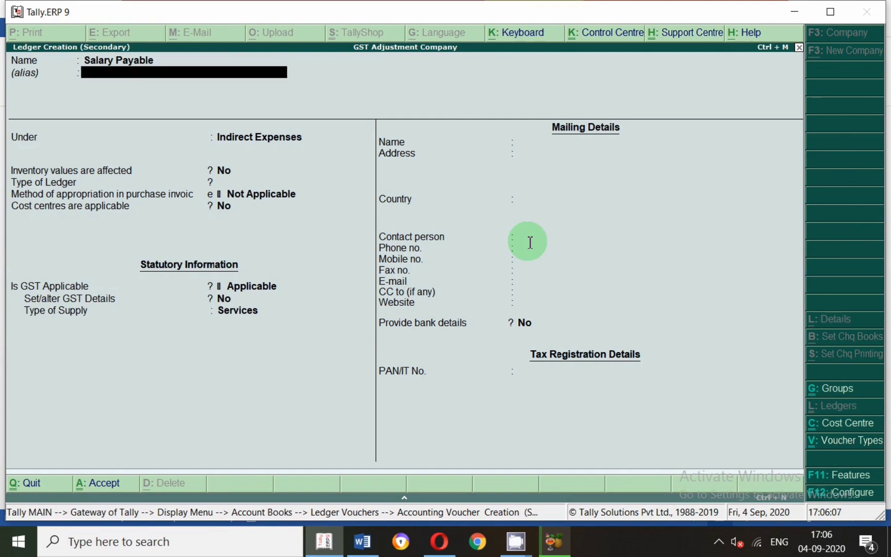
text(Cur)
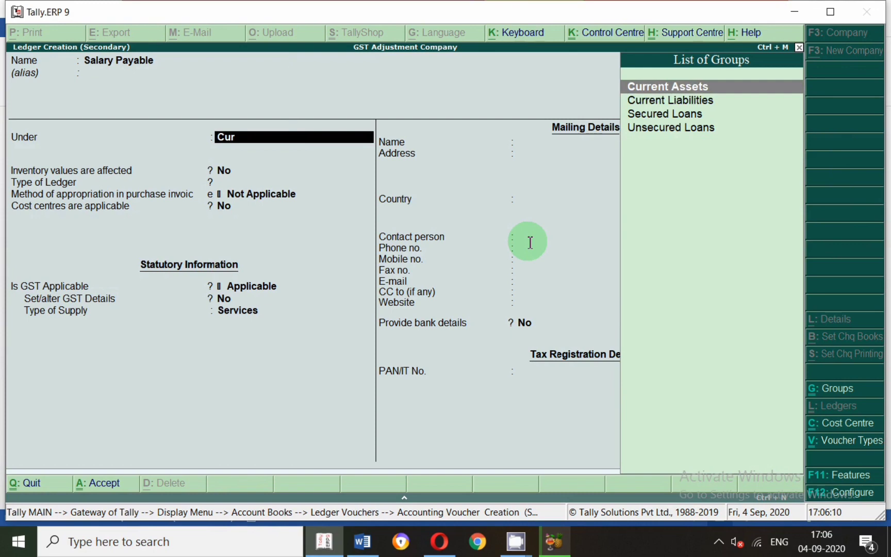
key(Down)
key(Return)
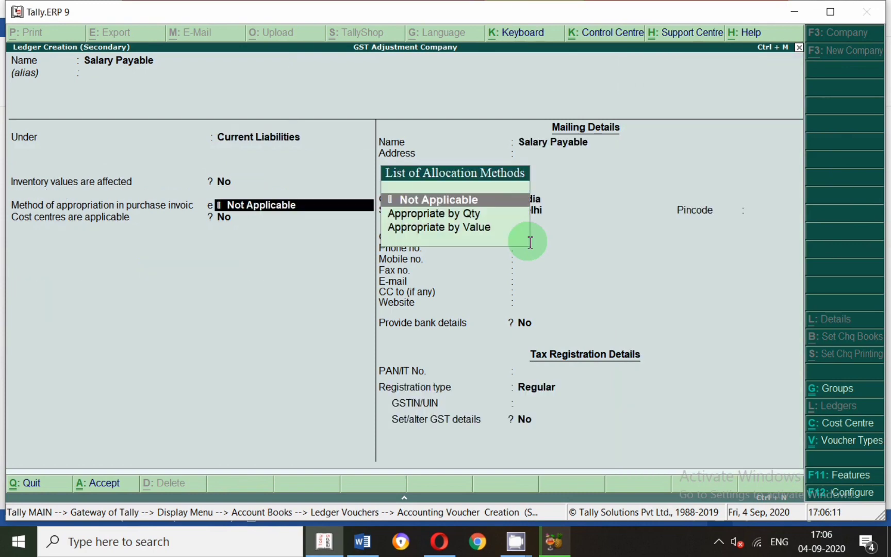
Keep the Salary Payable ledger's default appropriation, cost centre, mailing and tax registration details, and save it.
key(Return)
key(Return)
key(Return)
key(Return)
key(Return)
key(Return)
key(Return)
key(Return)
key(Return)
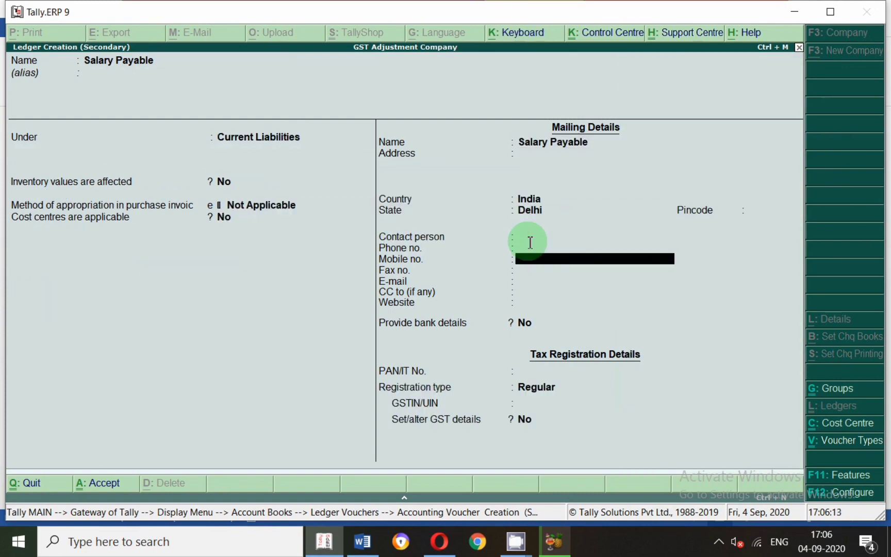
key(Return)
key(Return)
key(Return)
key(Return)
key(Return)
key(Return)
key(Return)
key(Return)
key(Return)
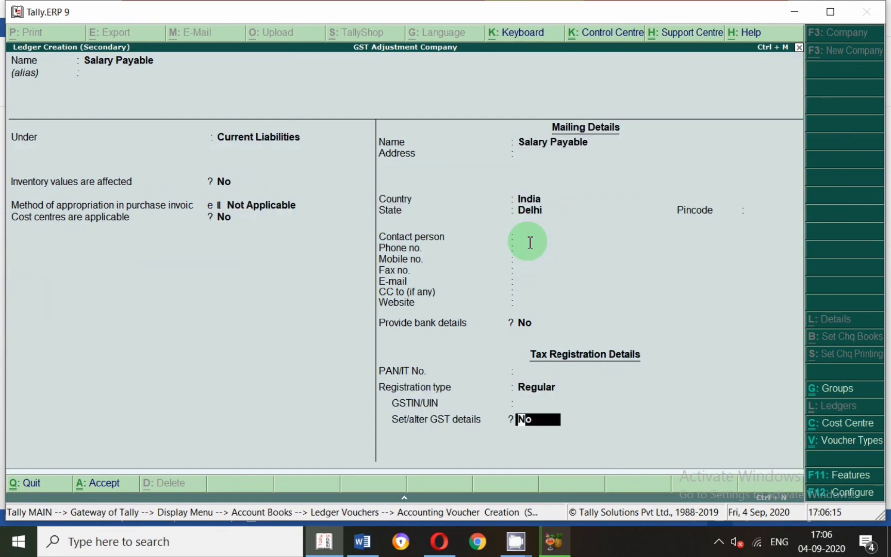
key(Return)
Credit Salary Payable with 22,000, leave the narration blank, and save the voucher.
key(Return)
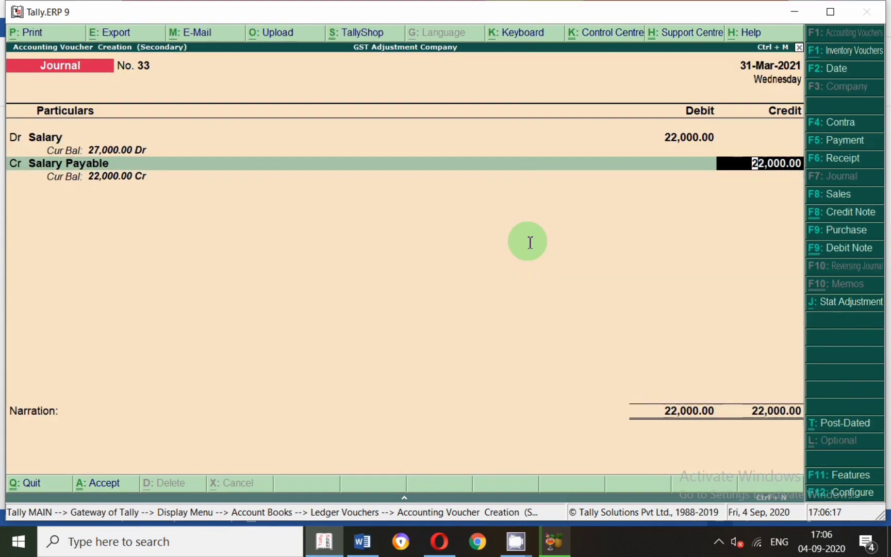
key(Return)
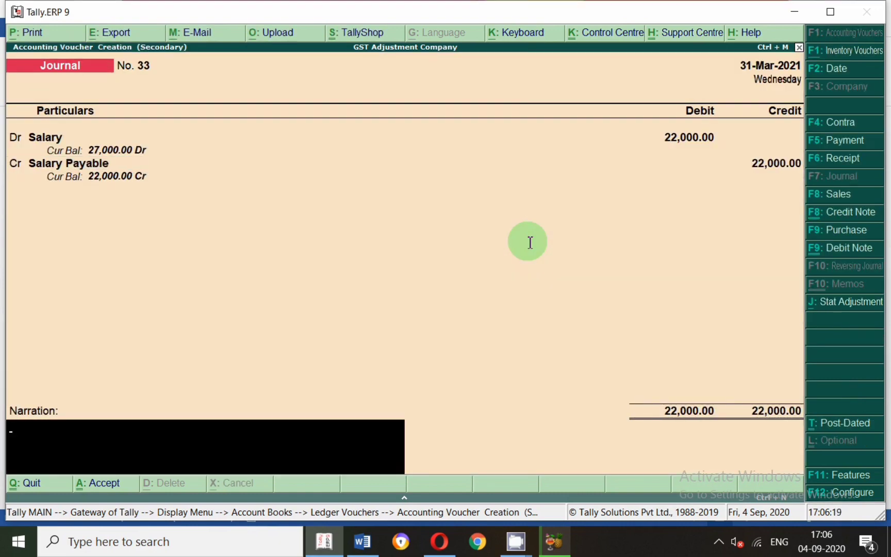
key(Return)
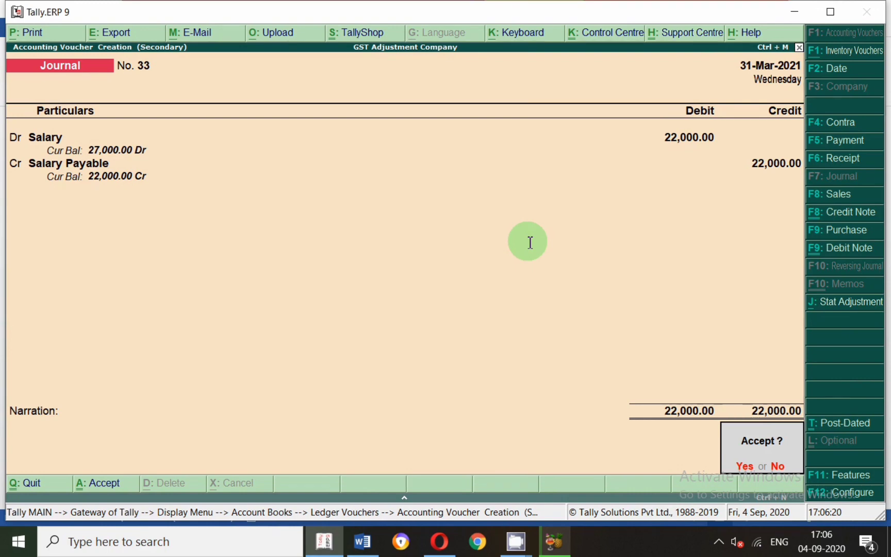
key(Return)
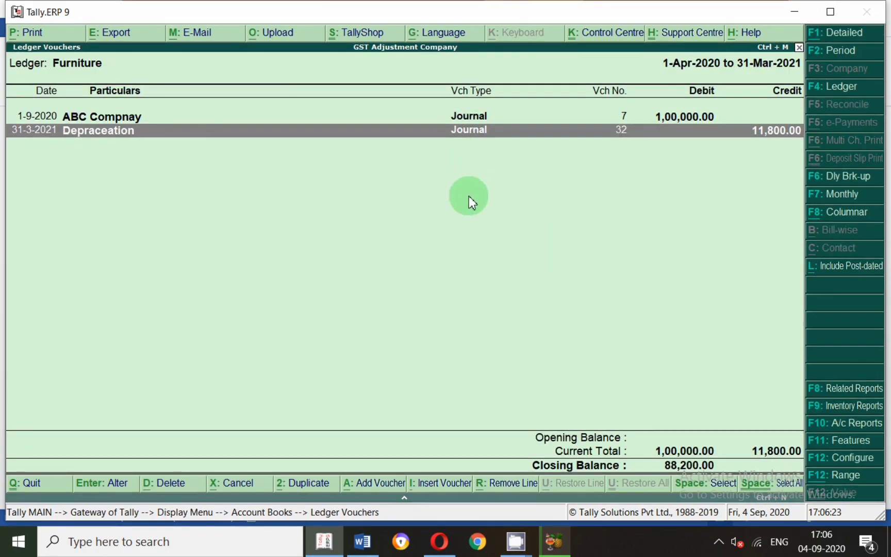
Start another journal voucher, read entry 33 on outstanding salary paid in Word, and debit Salary Payable with 22,000.
key(alt+i)
click(362, 542)
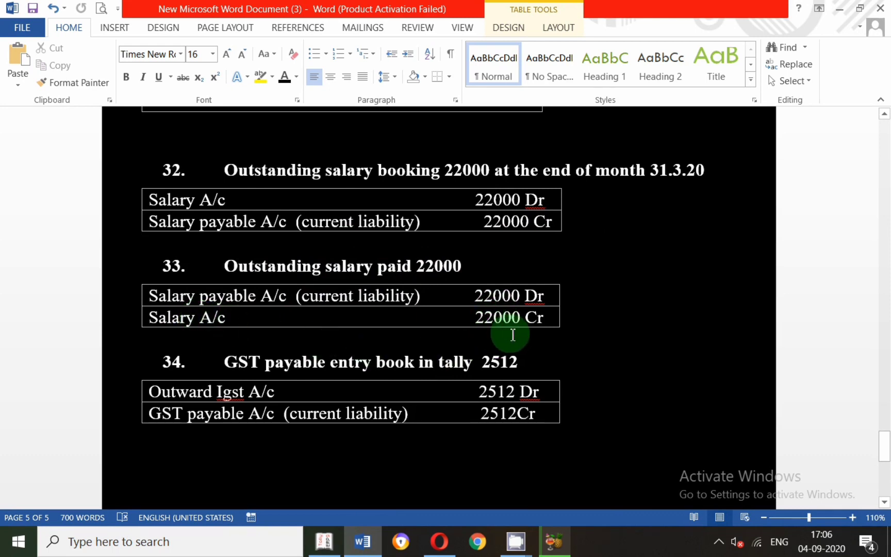
key(alt+Tab)
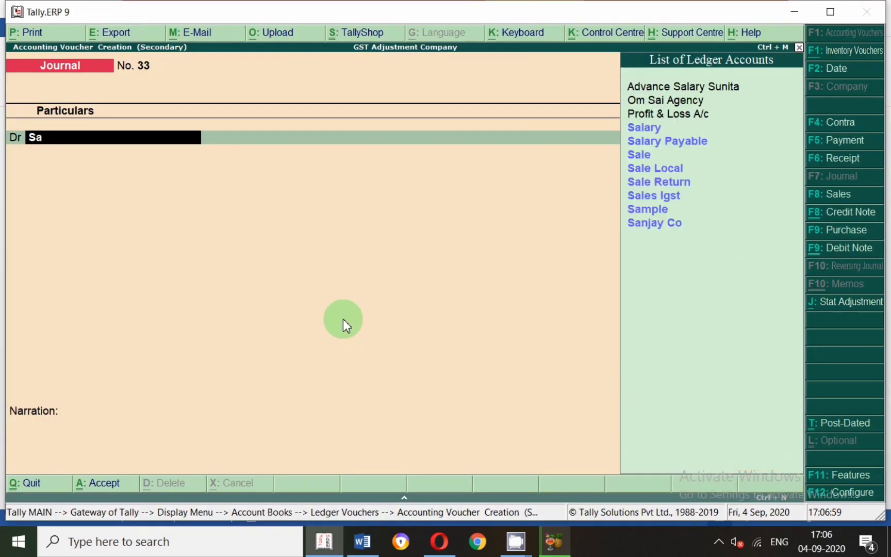
text(la)
key(Down)
key(Return)
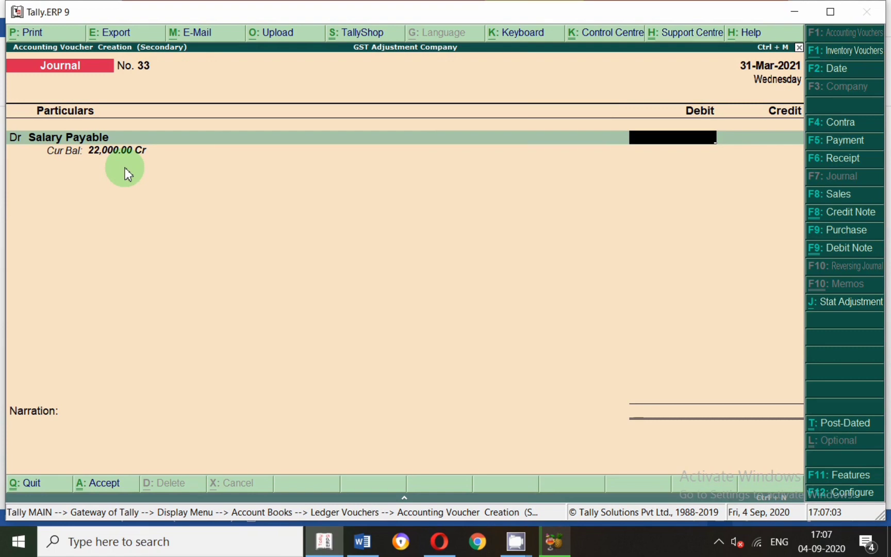
text(22000)
key(Return)
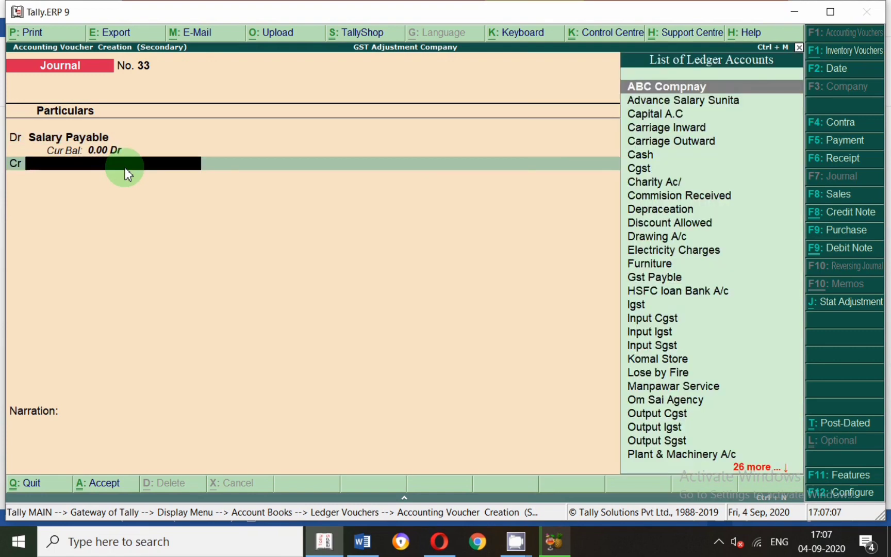
Credit Salary with 22,000, leave the narration blank, and save the voucher.
text(Sal)
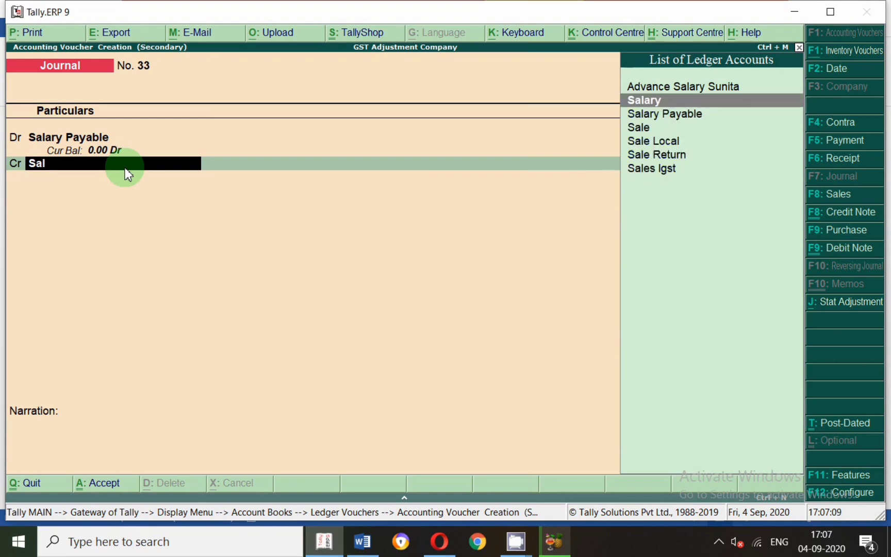
key(Return)
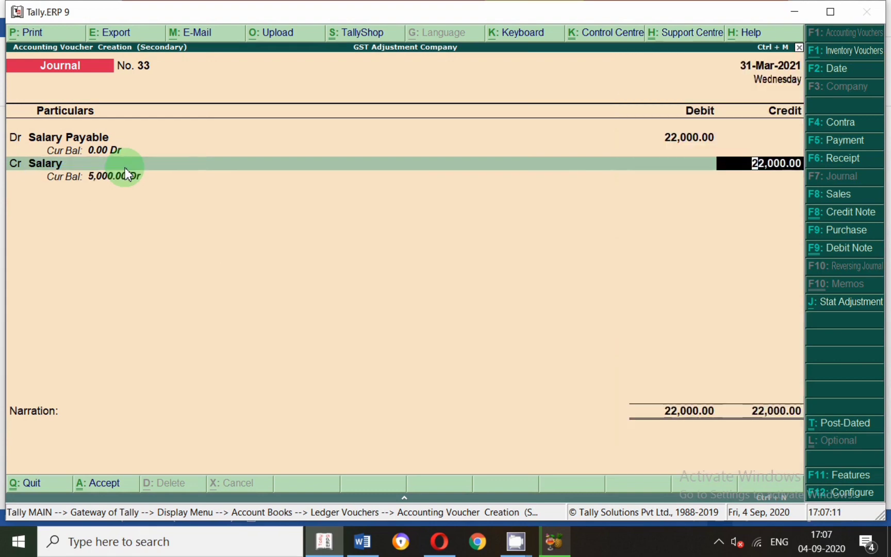
key(Return)
key(Return)
key(Return)
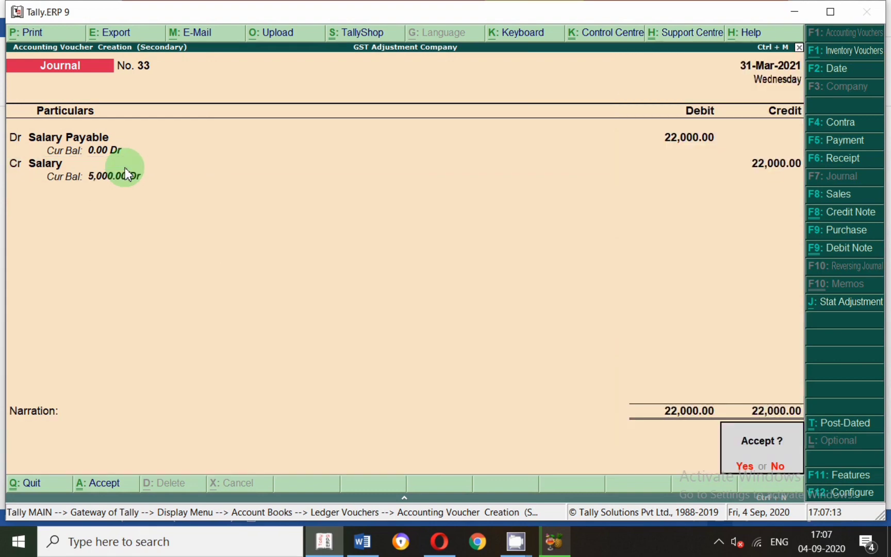
Read entry 34 on GST payable in Word, and start another journal voucher in Tally.ERP 9 dated 1-Sep-2020.
key(alt+Tab)
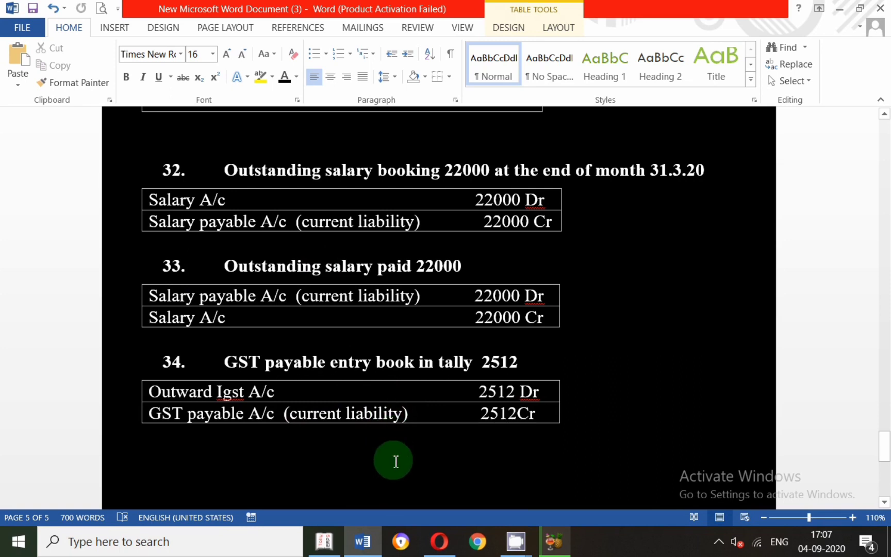
scroll(410, 436, down, 1)
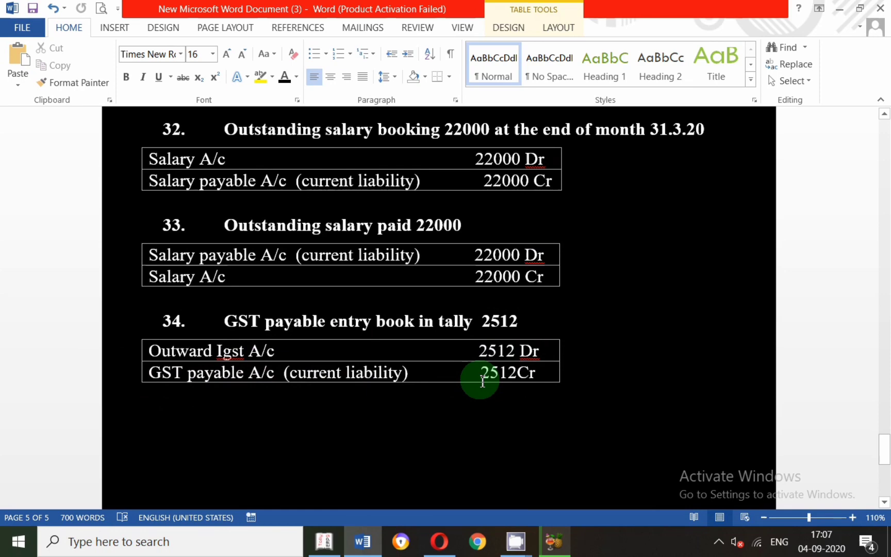
key(alt+Tab)
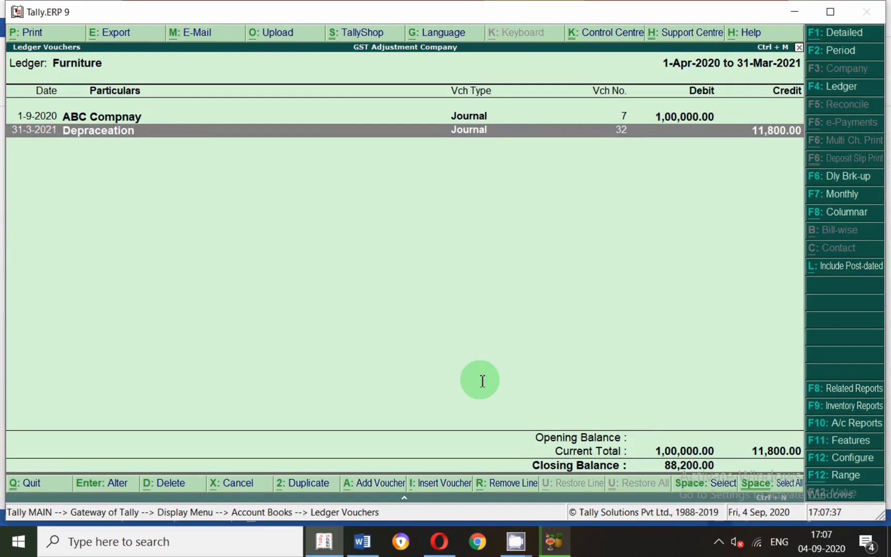
key(alt+a)
key(F2)
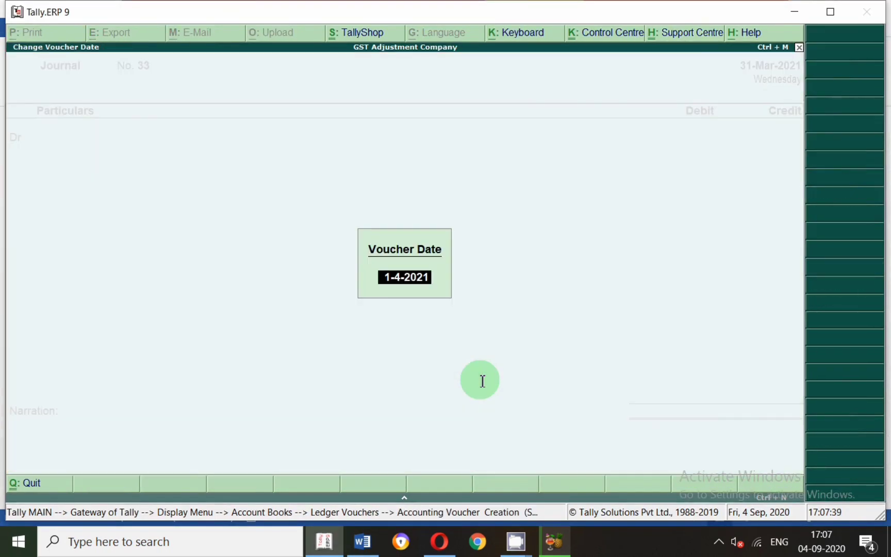
text(1.9)
key(Return)
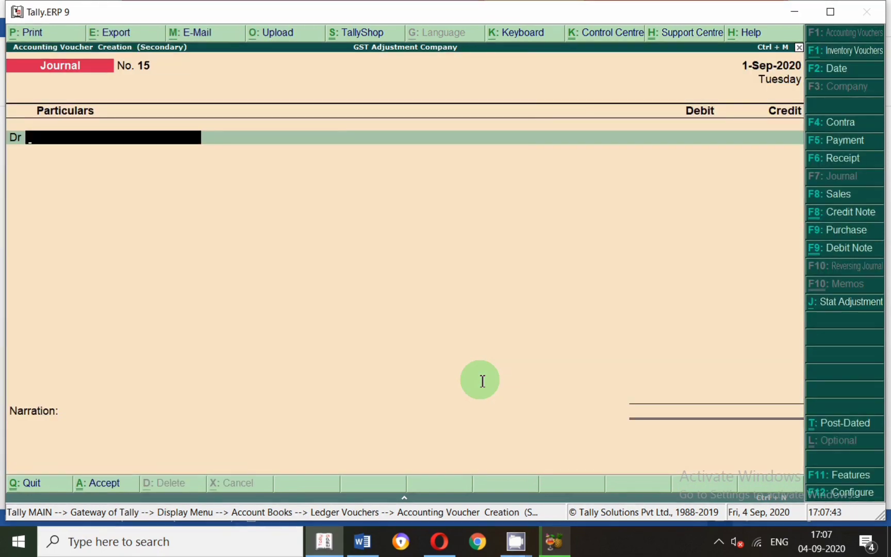
Debit Output Igst and credit Gst Payble with 2,512 each, checking the amount in entry 34 of the Word document.
key(alt+Tab)
key(alt+Tab)
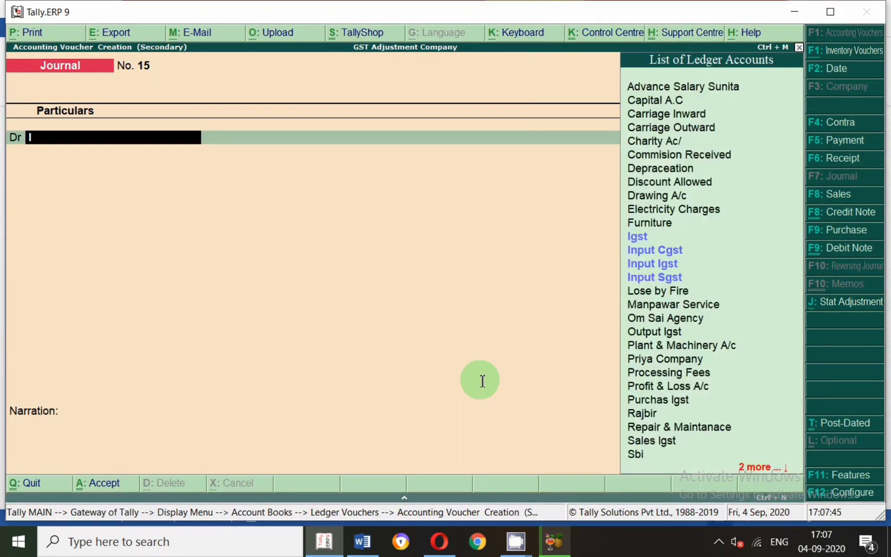
text(Igs)
key(Down)
key(Down)
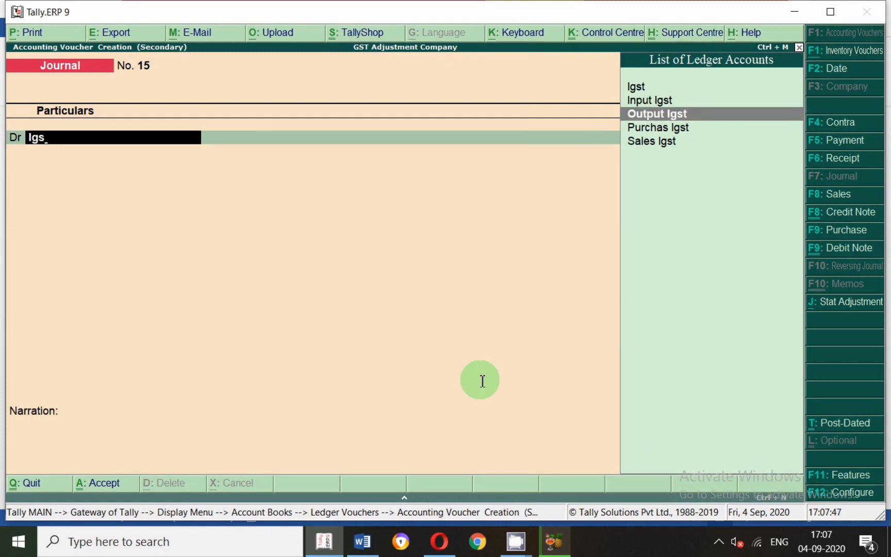
key(Return)
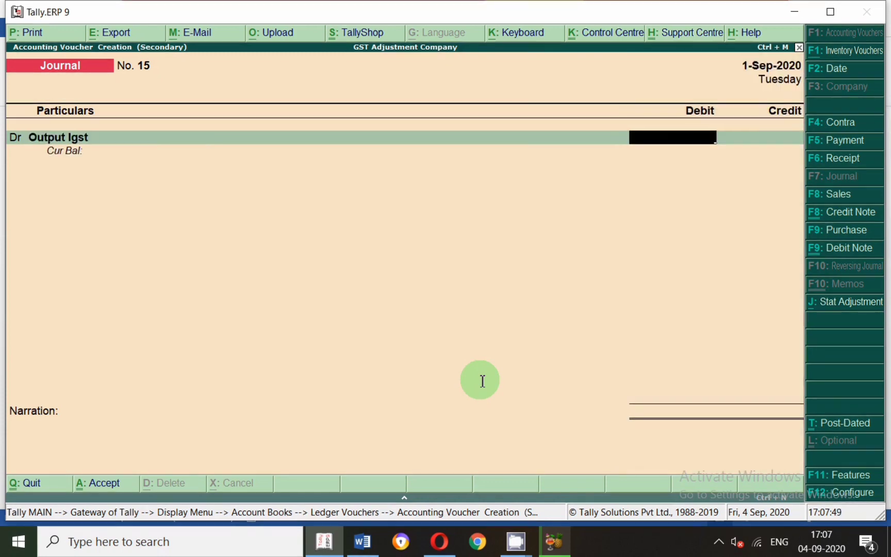
click(360, 550)
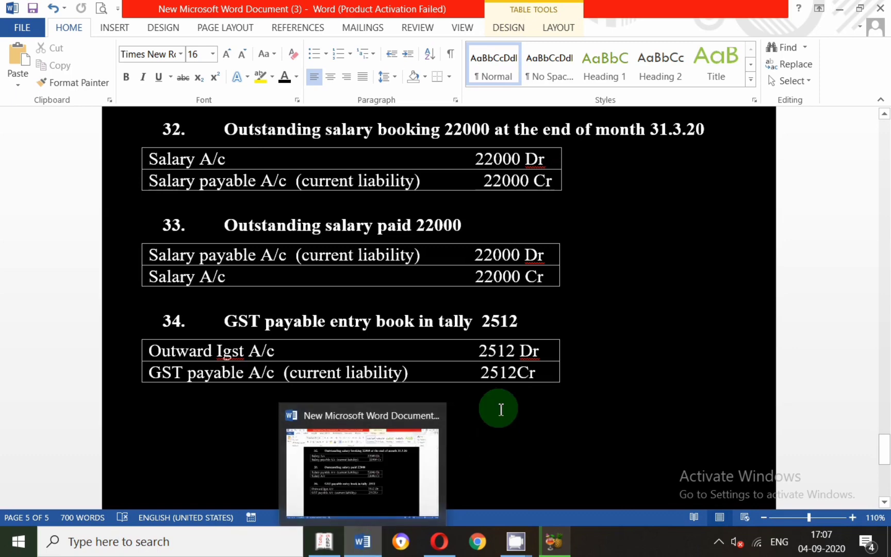
key(alt+Tab)
text(2,512)
key(Return)
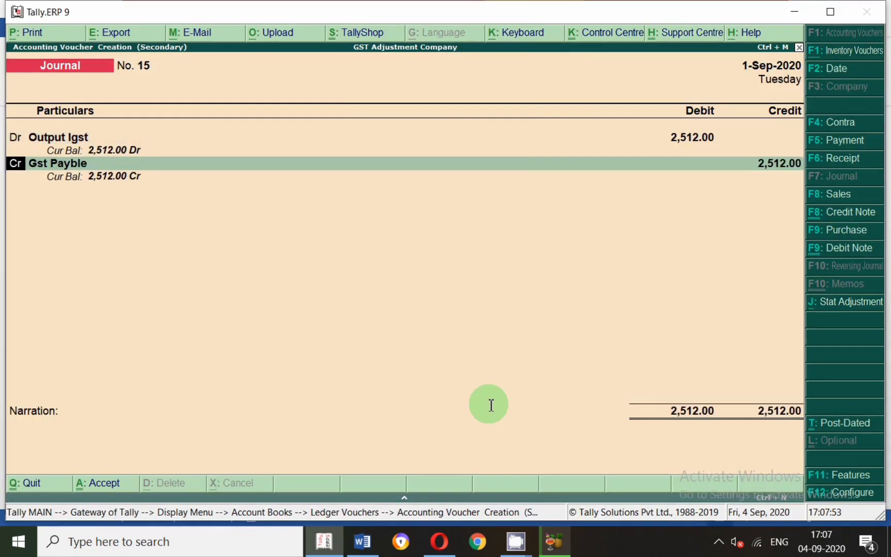
Check GST payable's group in Word, then review the Gst Payble ledger's details in Tally.ERP 9 and accept them without changes.
key(Return)
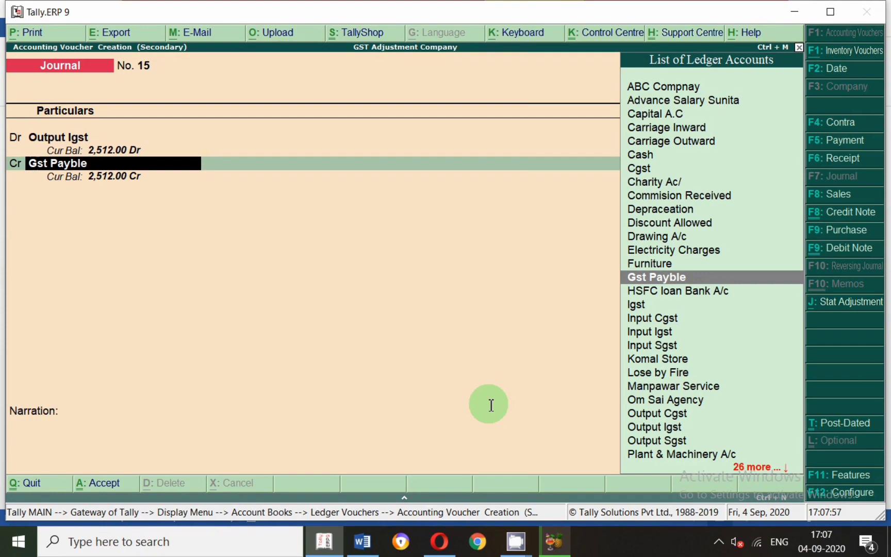
key(alt+Tab)
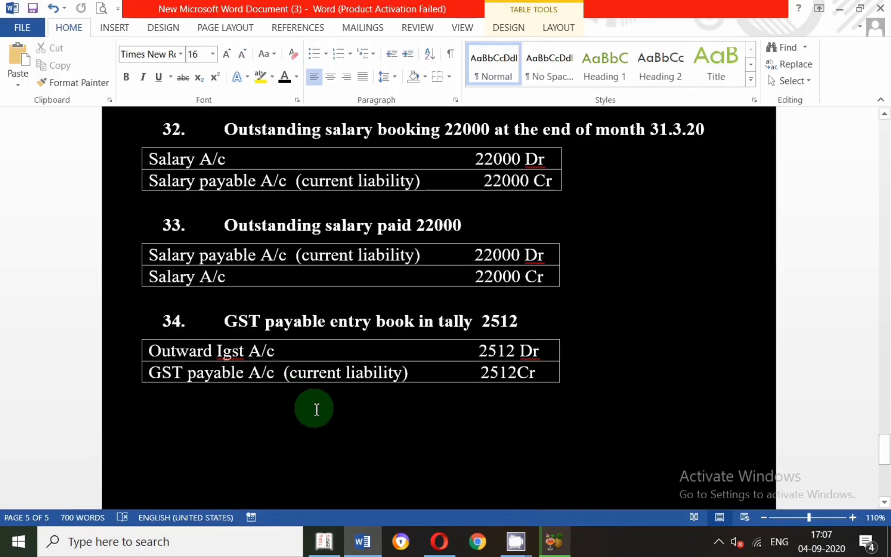
key(alt+Tab)
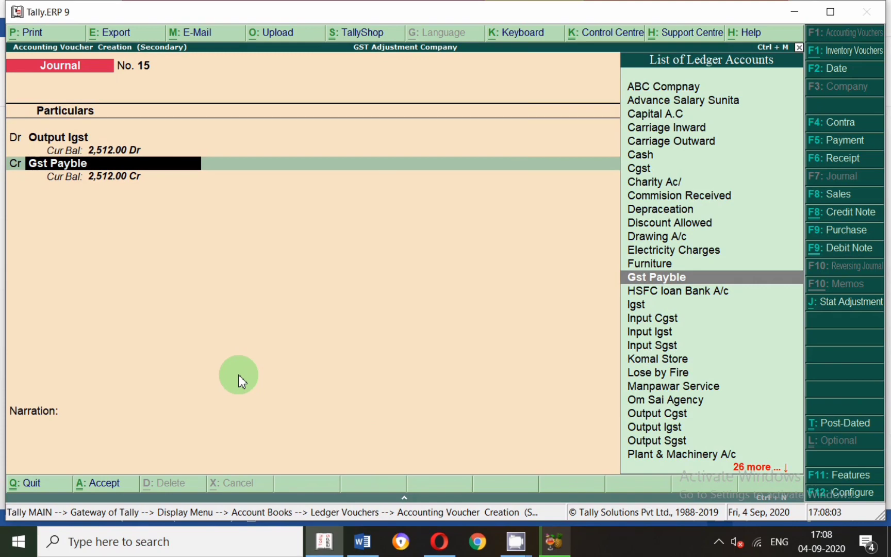
key(ctrl+Return)
key(Return)
key(Return)
key(Return)
key(Return)
key(Return)
key(Return)
key(Return)
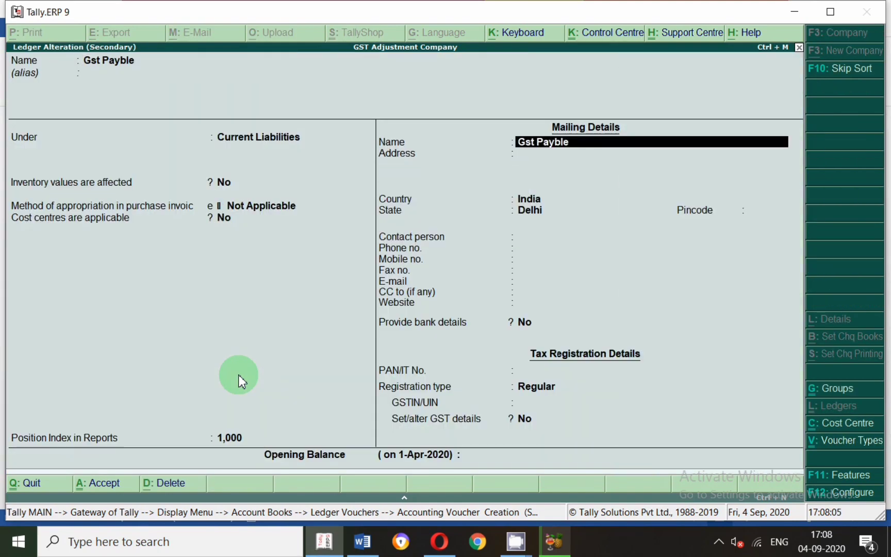
key(Return)
key(Return)
key(Return)
key(Return)
key(Return)
key(Return)
key(Return)
key(Return)
key(Return)
key(Return)
key(Return)
key(Return)
key(Return)
key(Return)
key(Return)
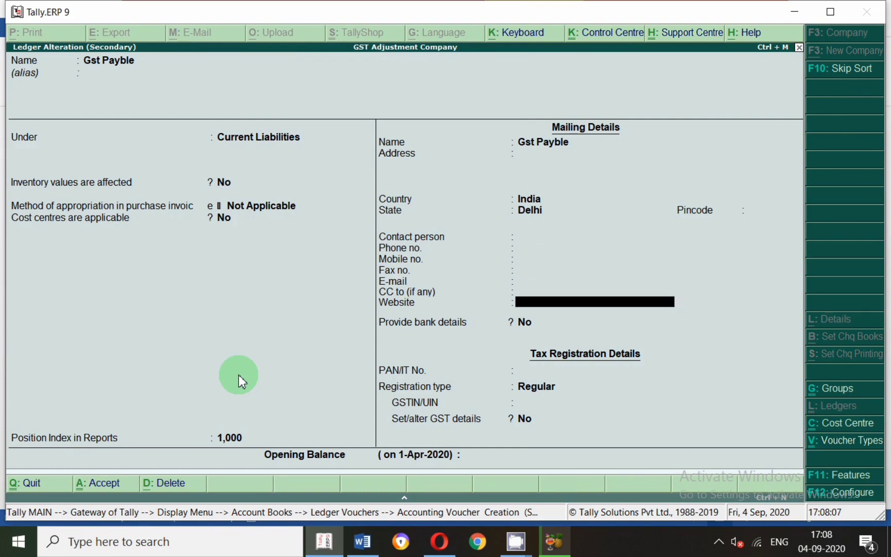
key(Return)
key(Return)
key(Return)
key(Return)
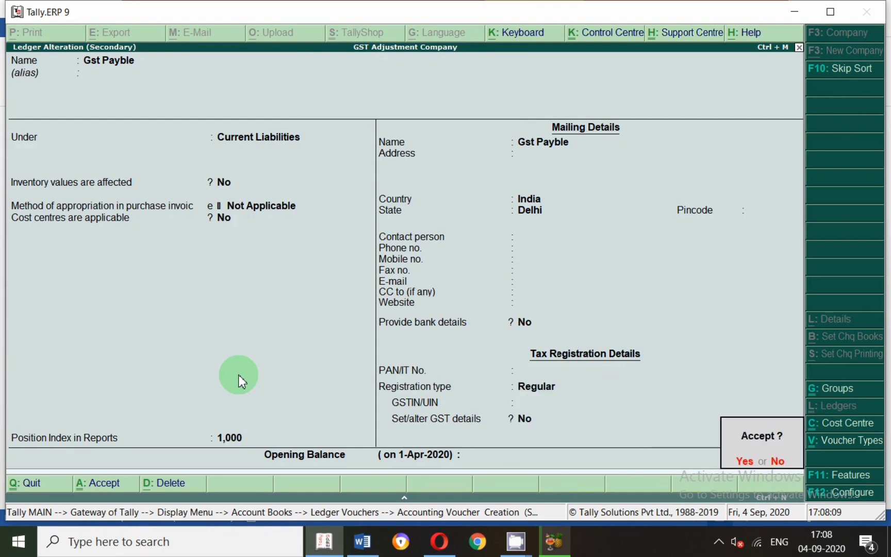
Leave the narration blank and save the GST payable journal voucher.
key(Return)
key(Return)
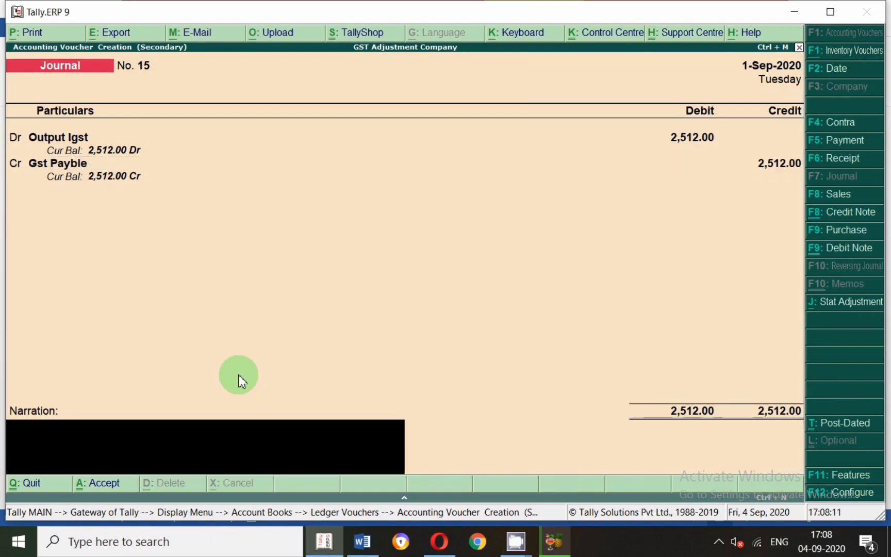
key(Return)
key(Return)
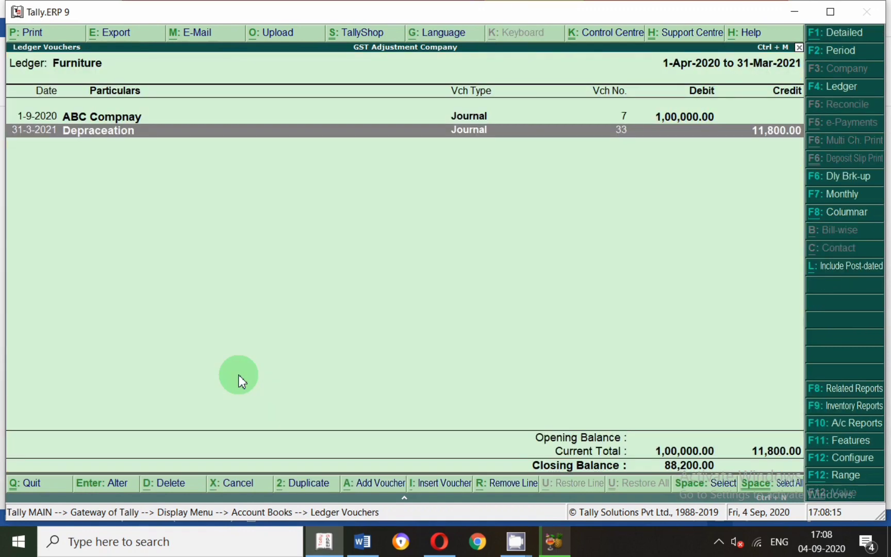
Start another journal voucher dated 1-Sep-2020 and debit Gst Payble with 2,512.
key(alt+a)
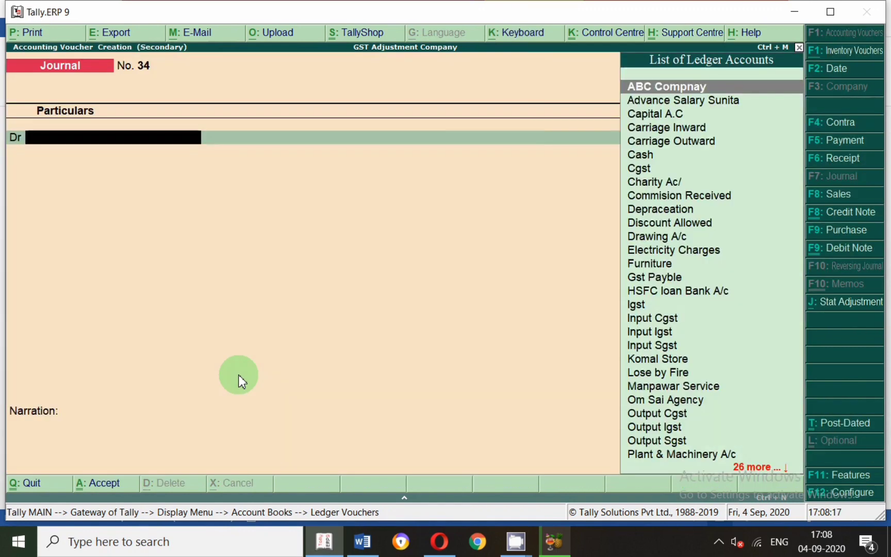
key(F2)
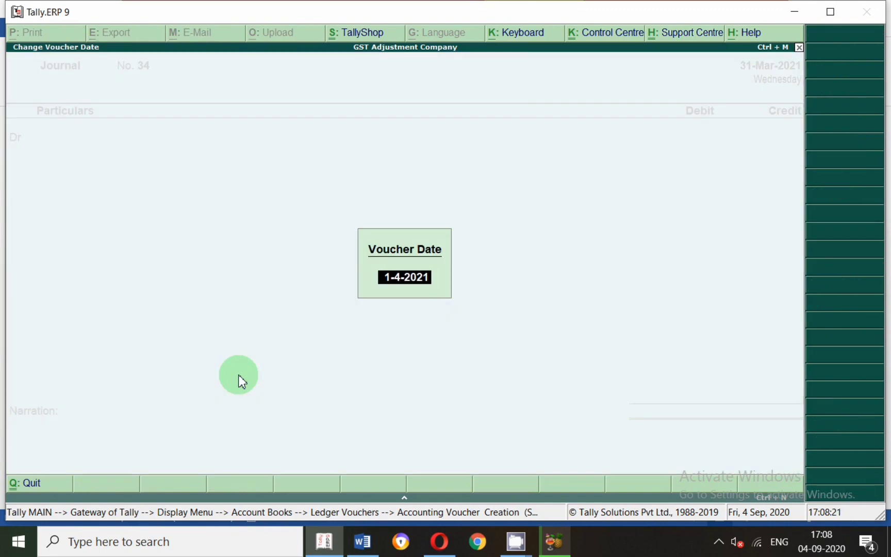
text(1-9)
key(Return)
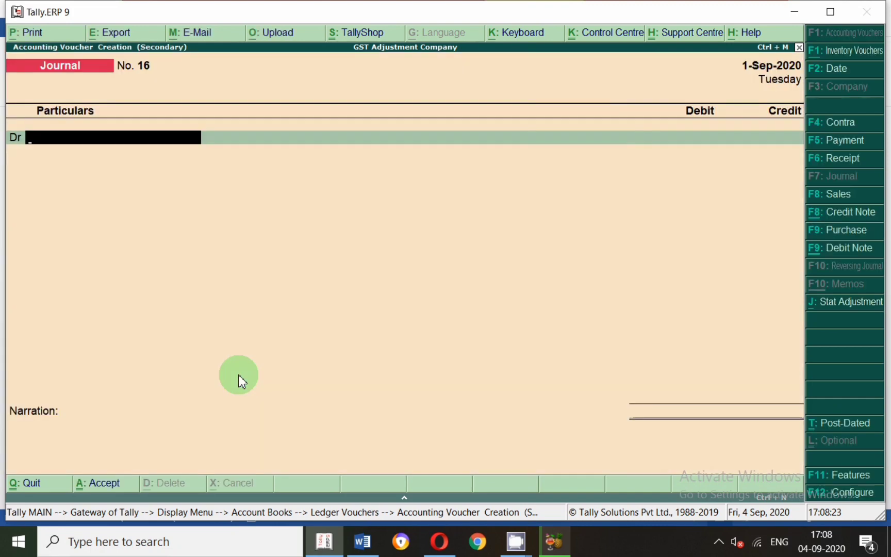
text(Gst)
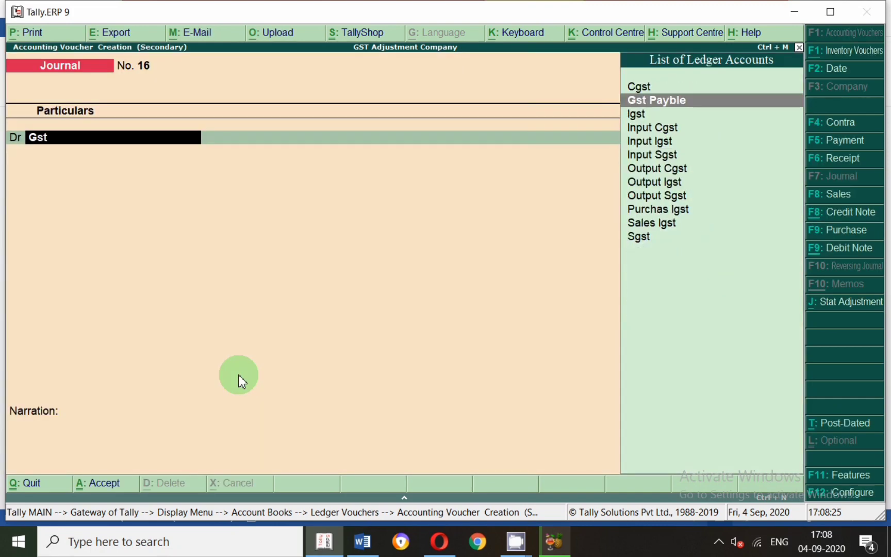
key(Return)
text(2512)
key(Return)
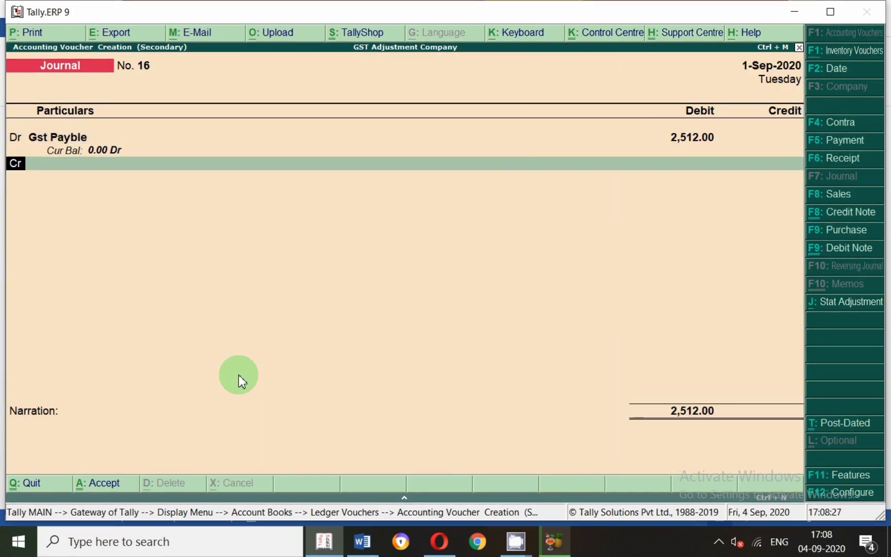
key(Return)
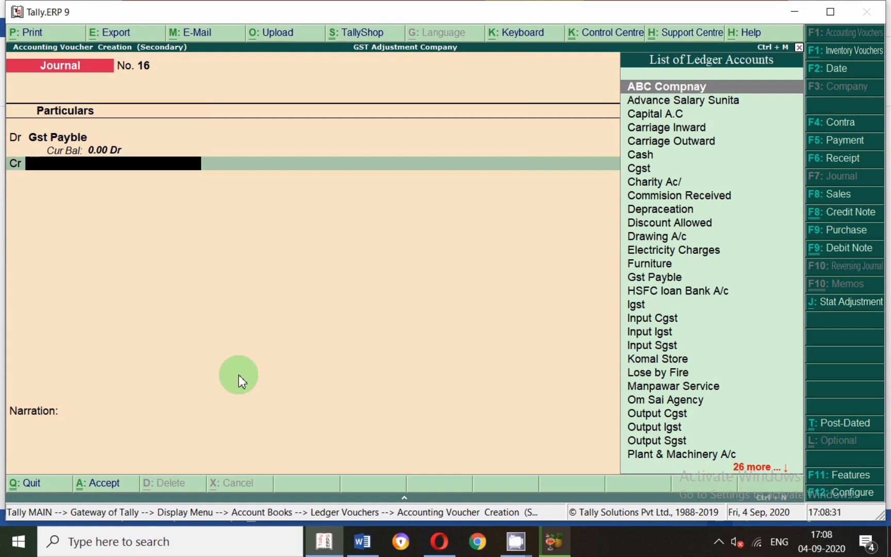
text(Bank)
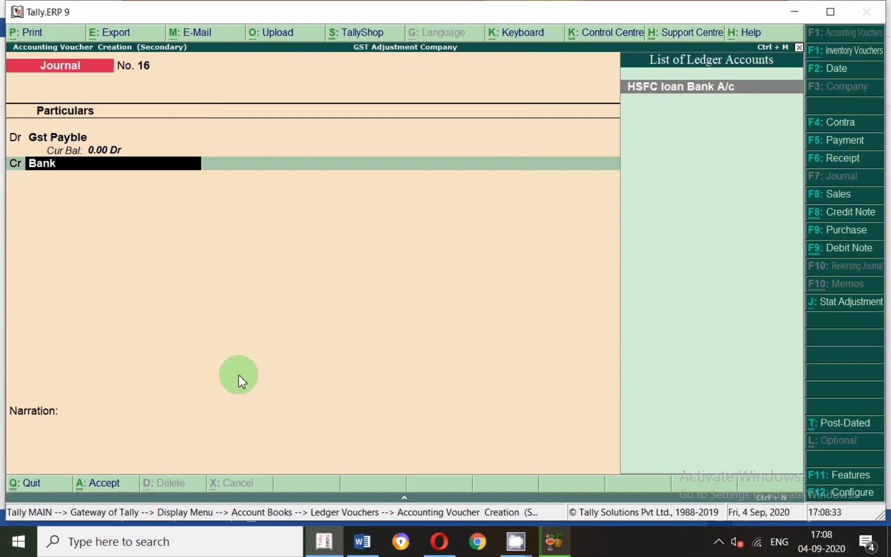
key(BackSpace)
key(BackSpace)
key(BackSpace)
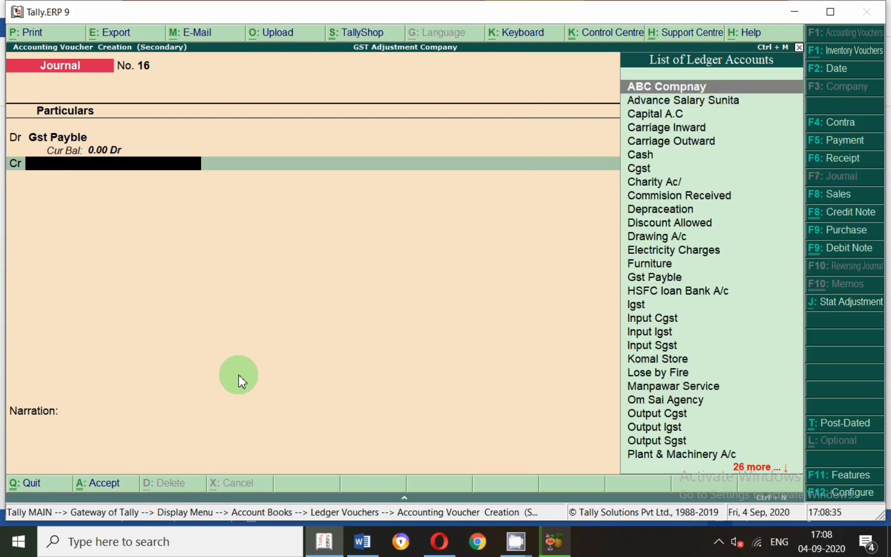
Credit Sbi with 2,512 as a cheque favouring Gst Payble, leave the narration blank, and save the voucher.
text(Sbi)
key(Return)
key(Return)
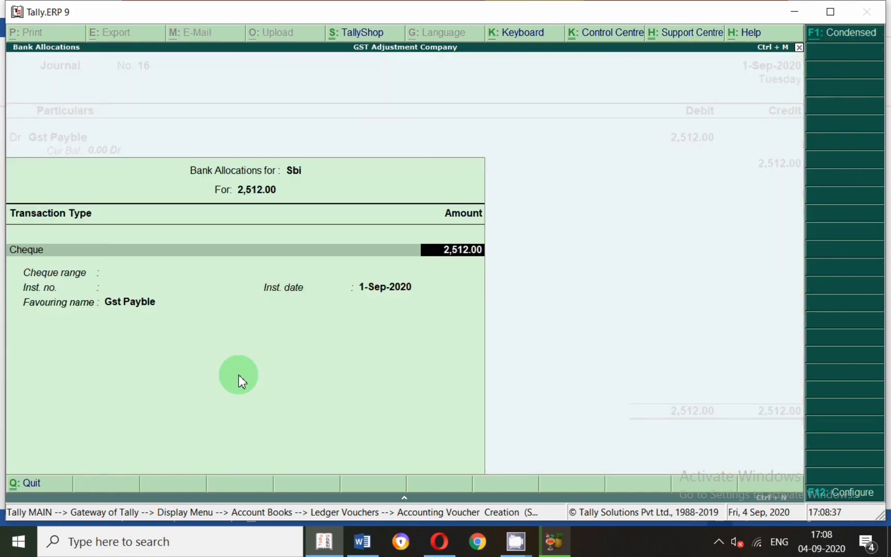
key(Return)
key(Return)
key(Return)
key(Return)
key(Return)
key(Return)
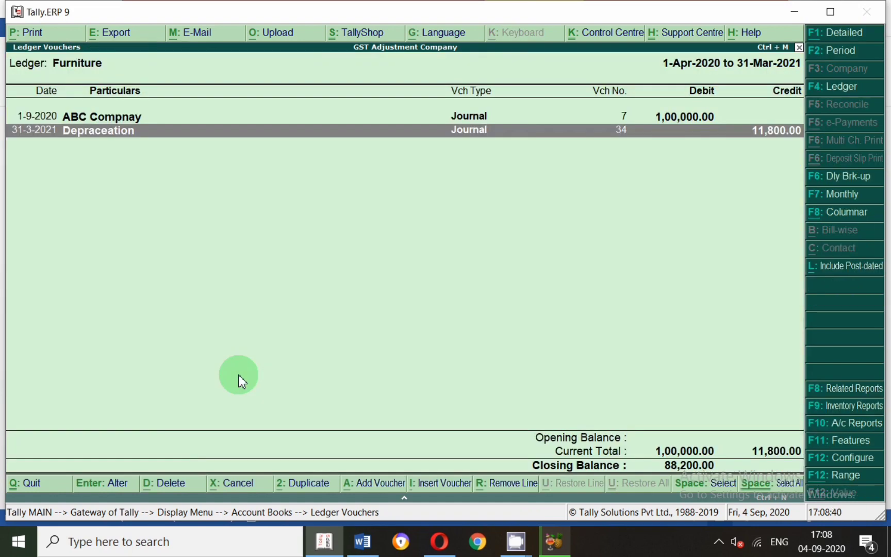
Leave the Furniture ledger report, open the company's Balance Sheet, and look over its liabilities and assets.
key(Escape)
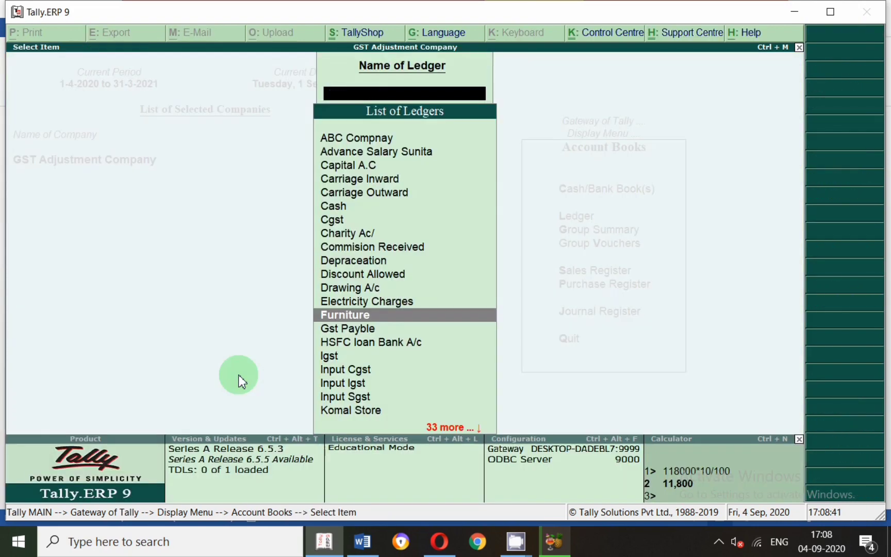
key(Escape)
key(Escape)
key(Escape)
key(Escape)
key(Escape)
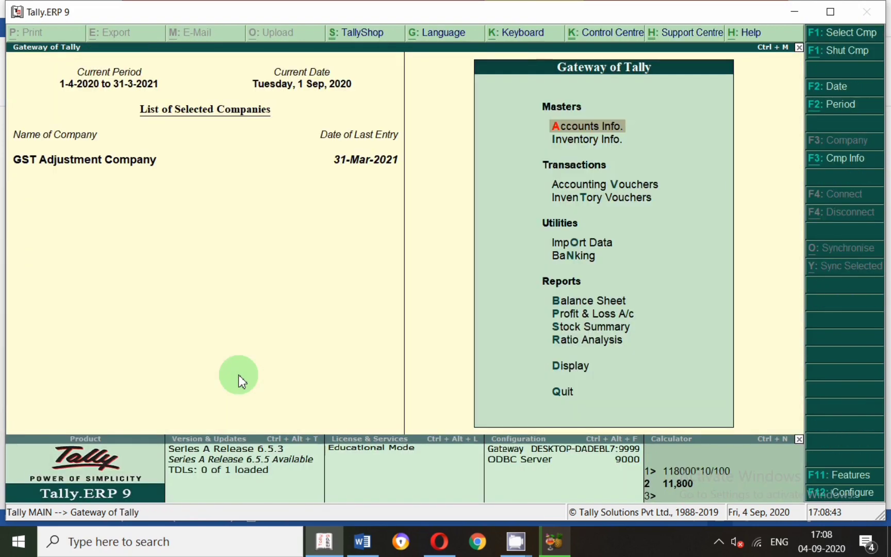
key(b)
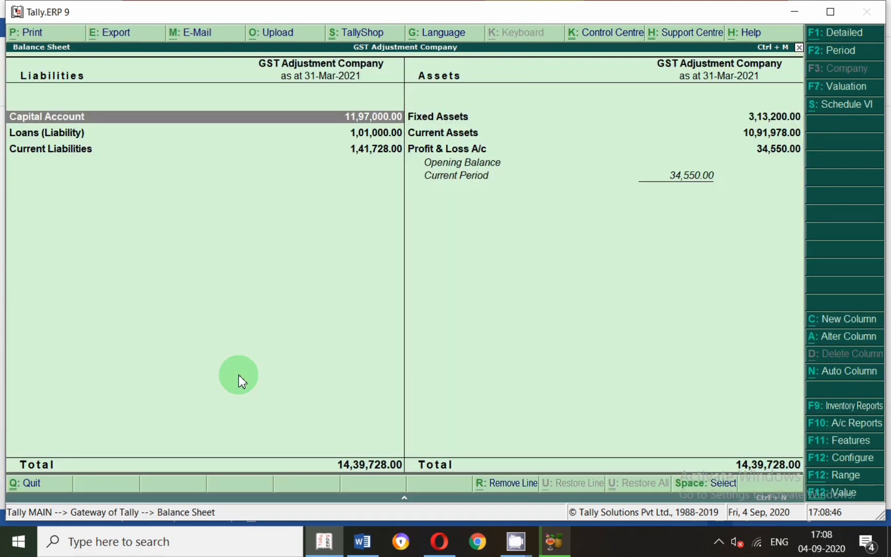
key(Down)
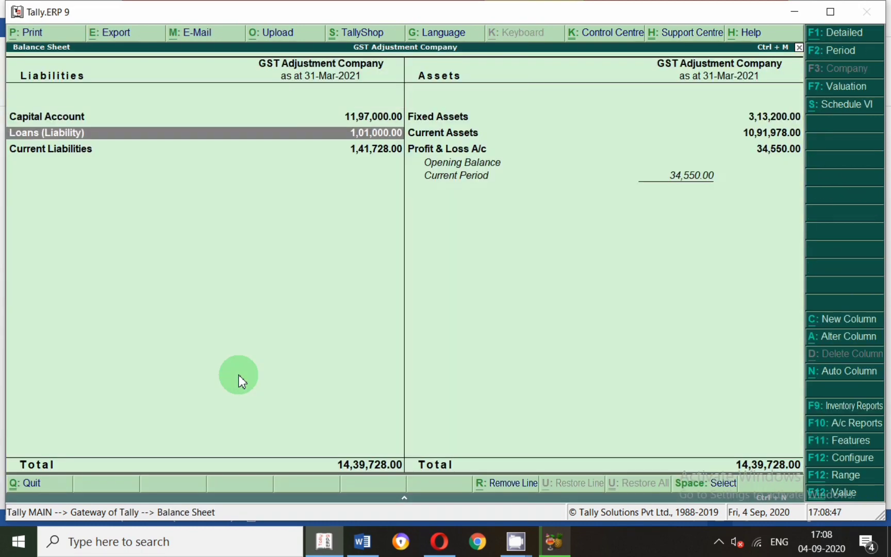
key(Down)
key(Up)
key(Up)
key(Right)
key(Down)
key(Down)
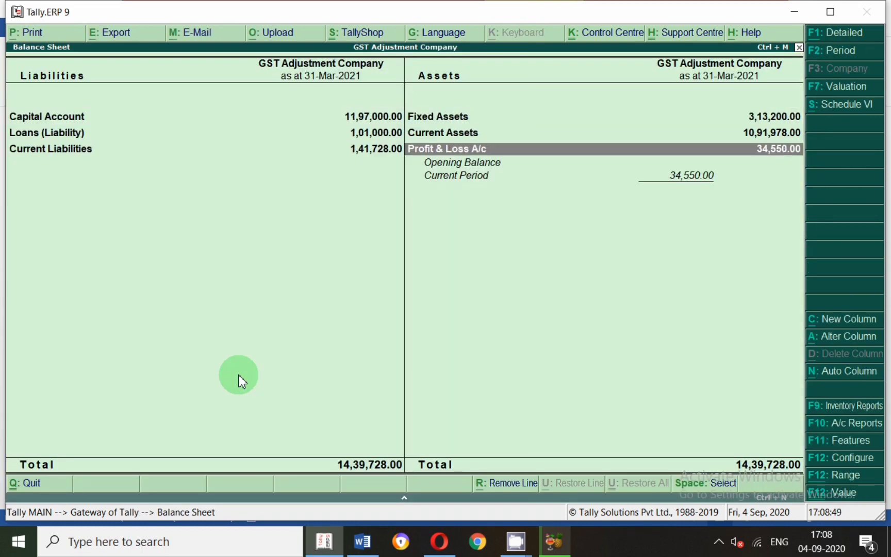
Examine the breakdowns of Current Liabilities and Loans (Liability) in the Balance Sheet.
key(Left)
key(Return)
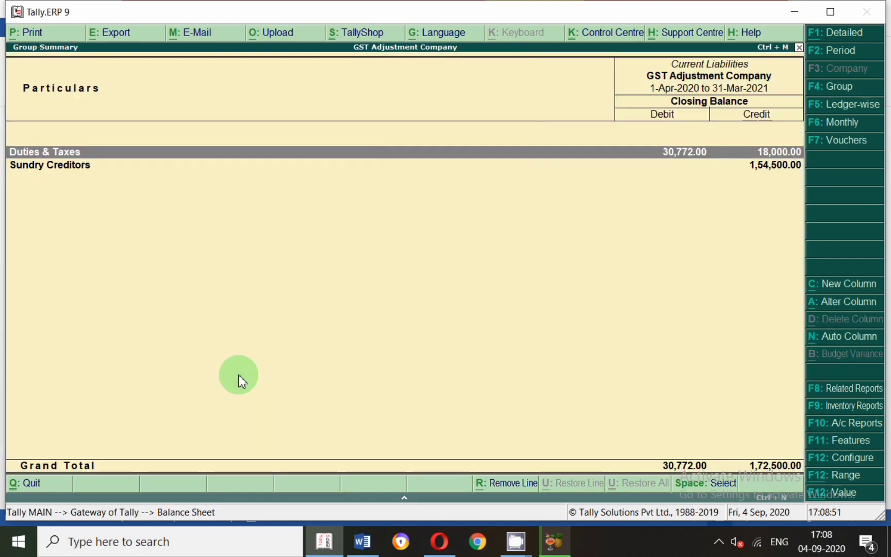
key(Down)
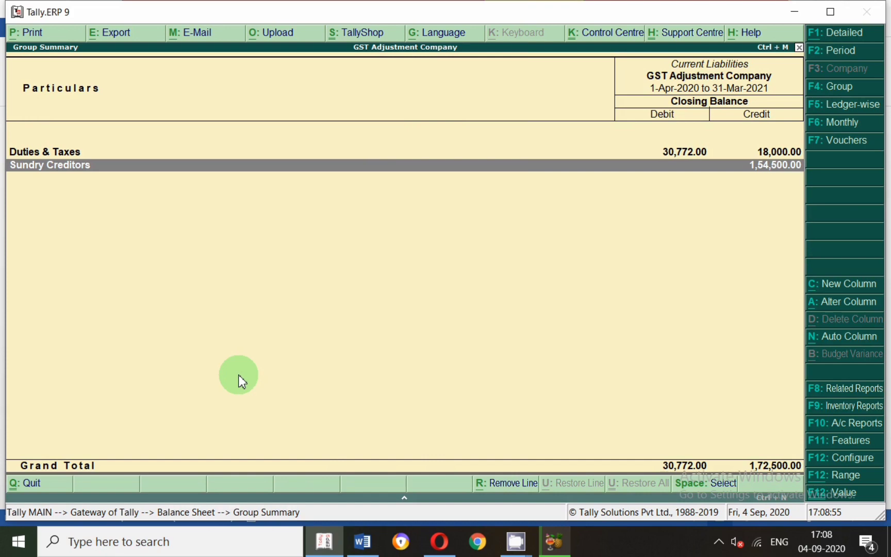
key(Escape)
key(Up)
key(Return)
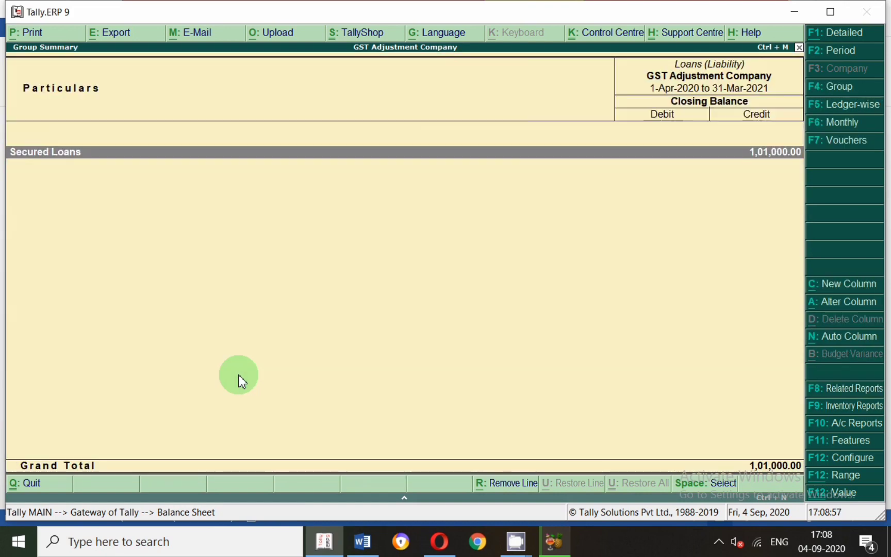
key(Escape)
key(Up)
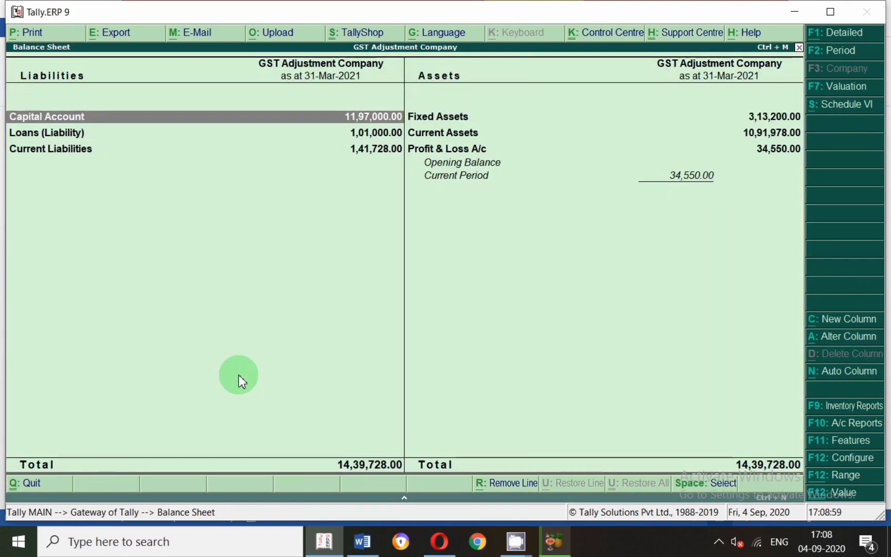
Examine the Capital Account group and open the monthly summary of the Capital A.C ledger.
key(Return)
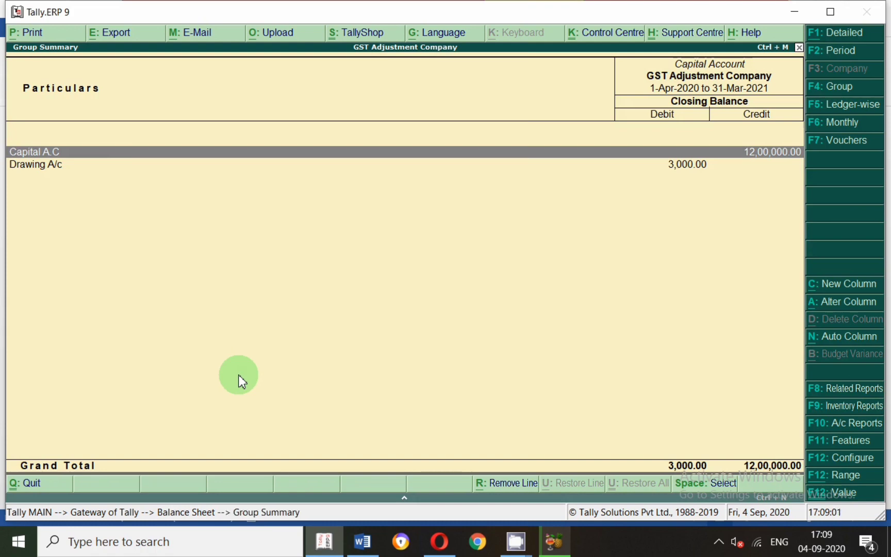
key(Down)
key(Up)
key(Return)
key(Escape)
key(Escape)
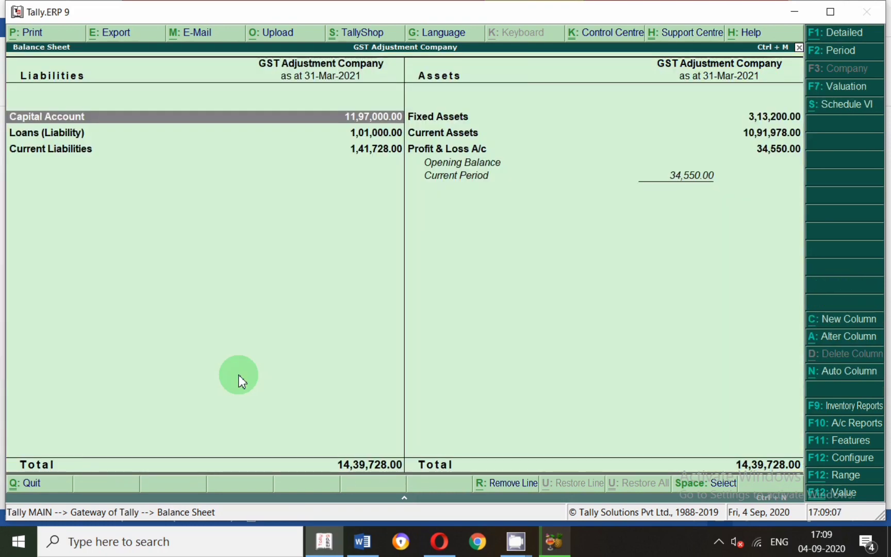
key(Return)
key(Return)
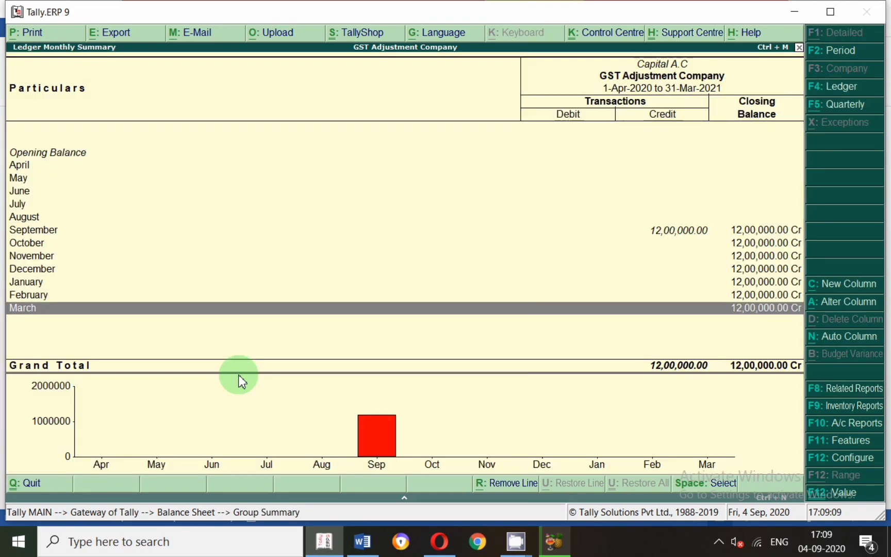
Examine the September vouchers of the Capital A.C ledger, then return to the Balance Sheet.
key(Up)
key(Up)
key(Up)
key(Up)
key(Up)
key(Up)
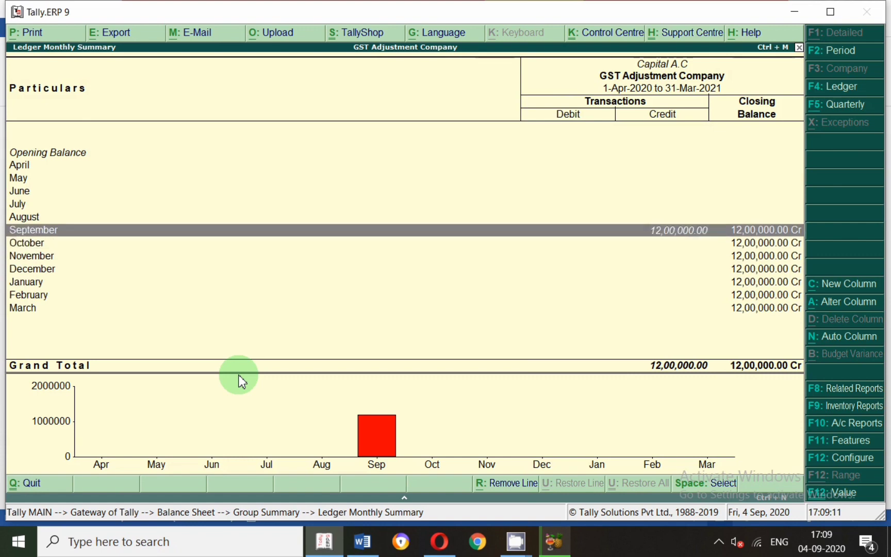
key(Return)
key(Down)
key(Up)
key(Escape)
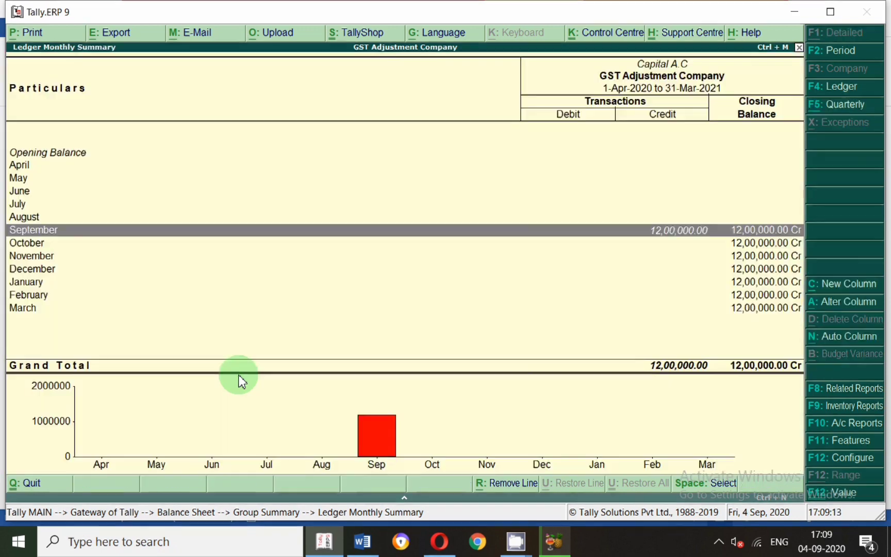
key(Escape)
key(Escape)
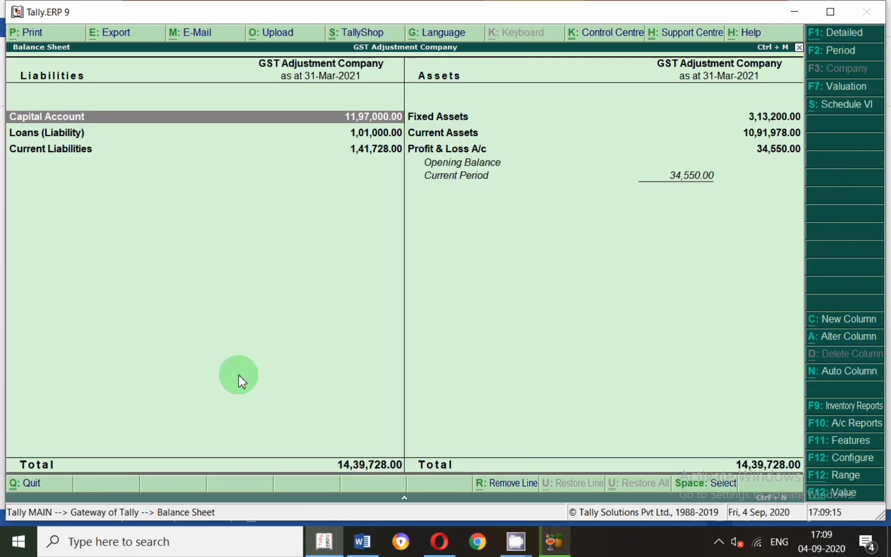
Examine the ledgers making up the Fixed Assets group on the Balance Sheet's assets side.
key(Down)
key(Down)
key(Right)
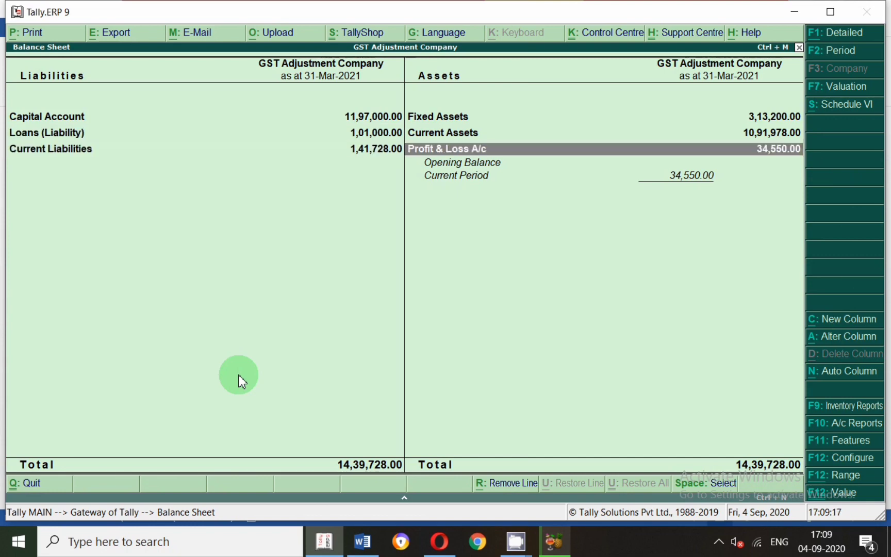
key(Up)
key(Up)
key(Return)
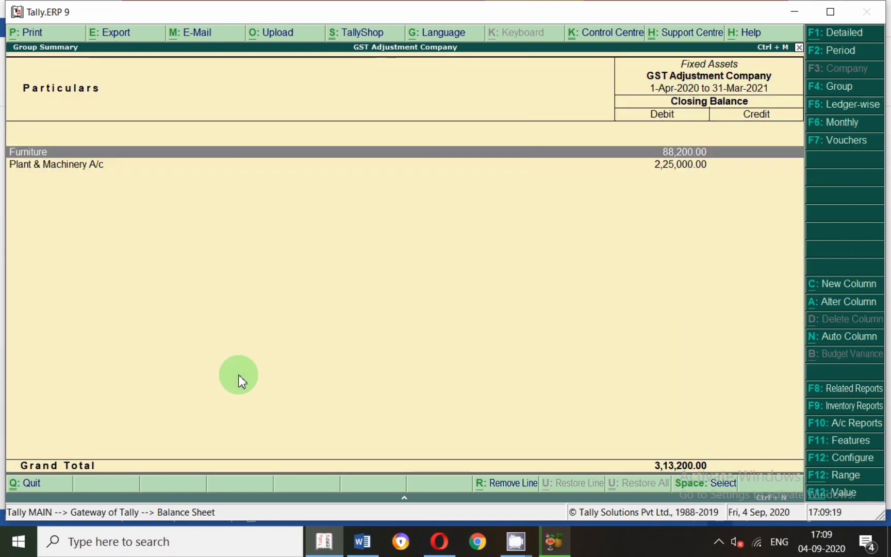
key(Down)
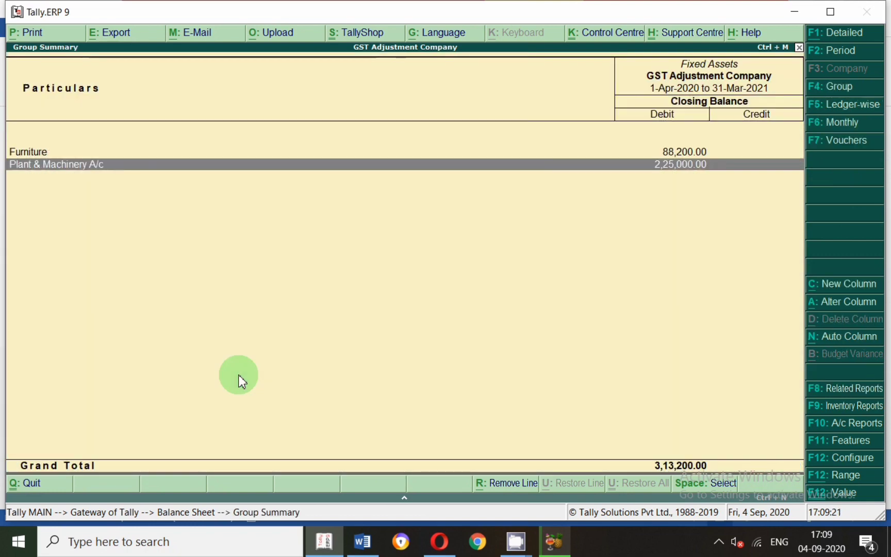
key(Up)
key(Down)
key(Escape)
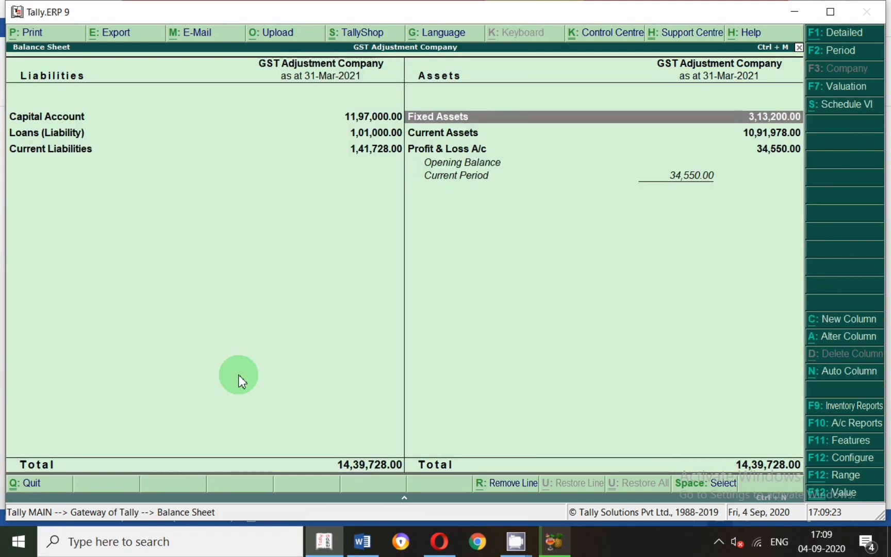
Examine the breakdown of the Current Assets group, then close the Balance Sheet and return to the Gateway of Tally.
key(Down)
key(Return)
key(Down)
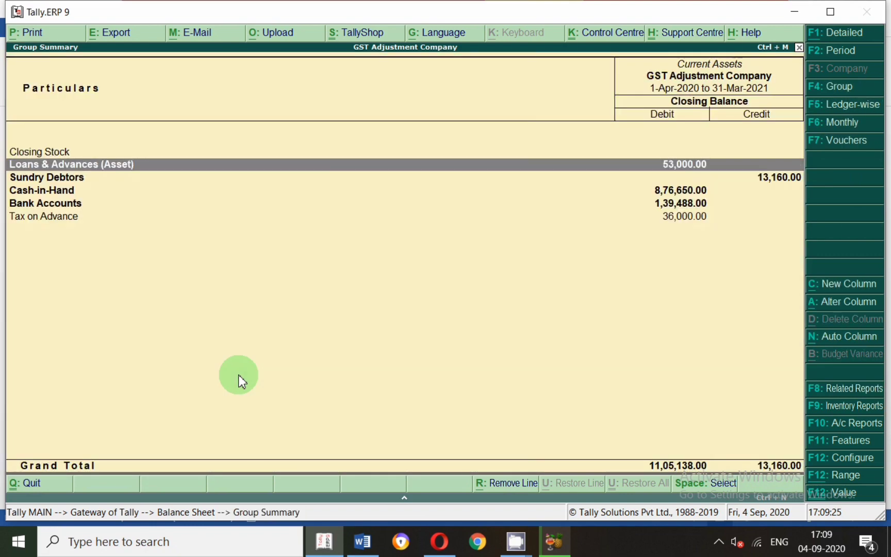
key(Down)
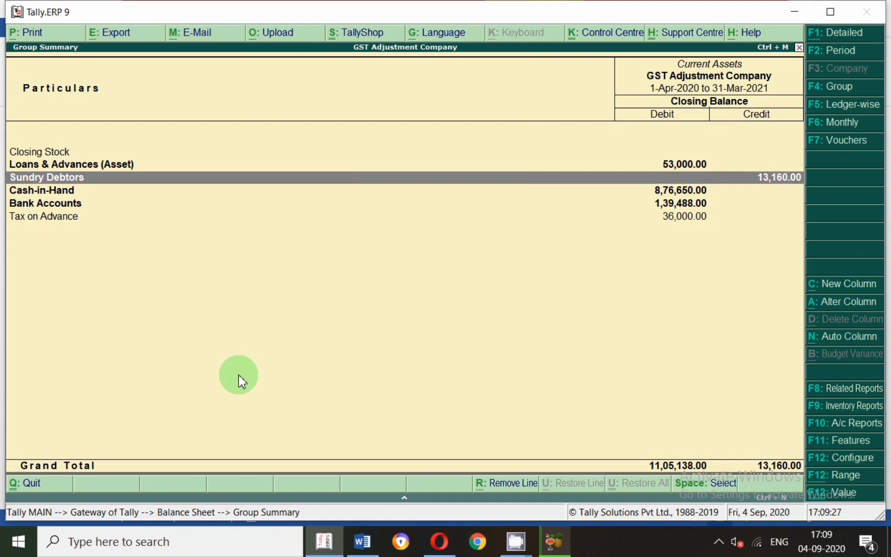
key(Down)
key(Down)
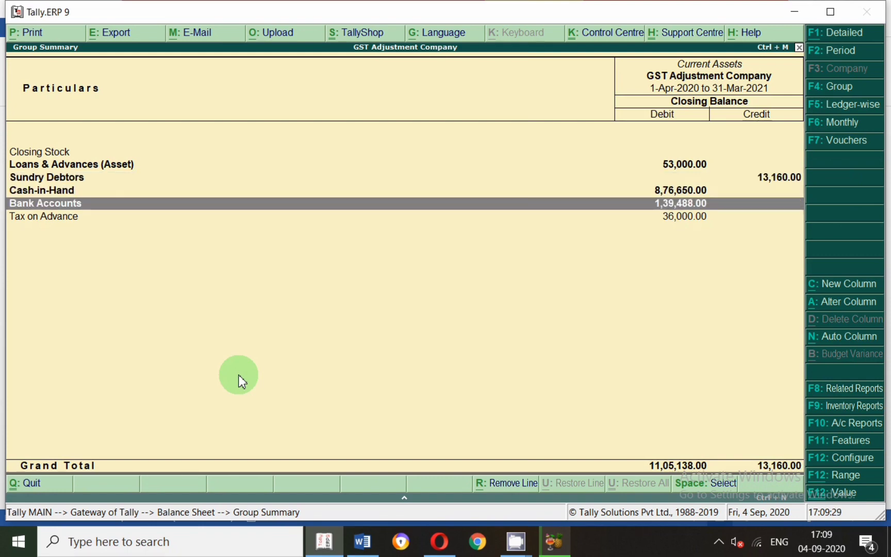
key(Down)
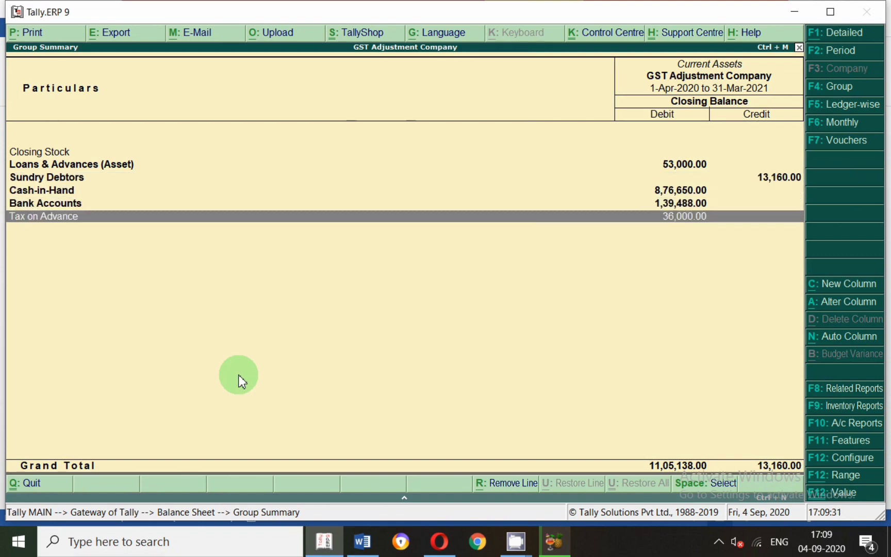
key(Escape)
key(Down)
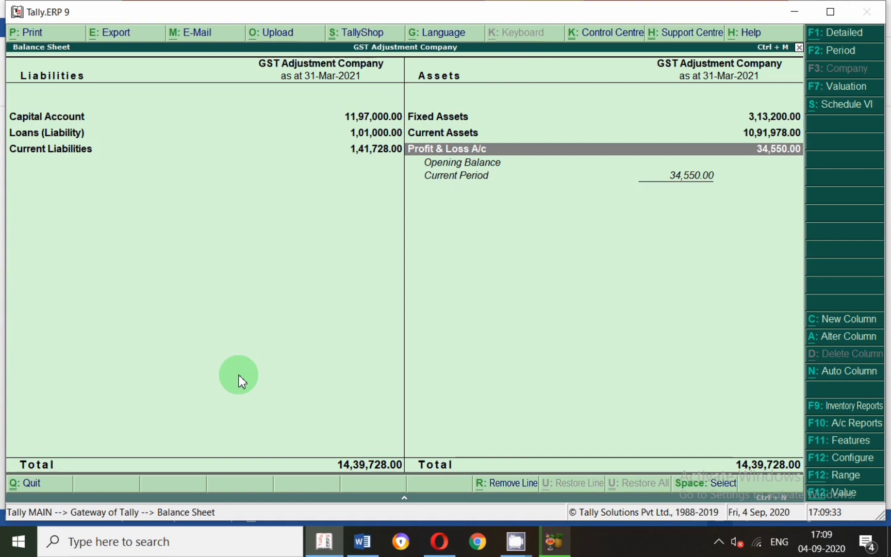
key(Escape)
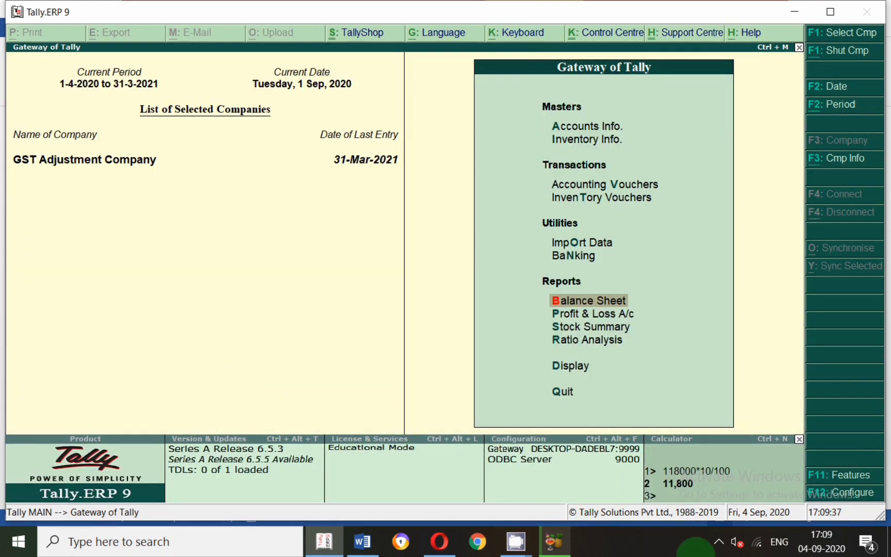
click(719, 542)
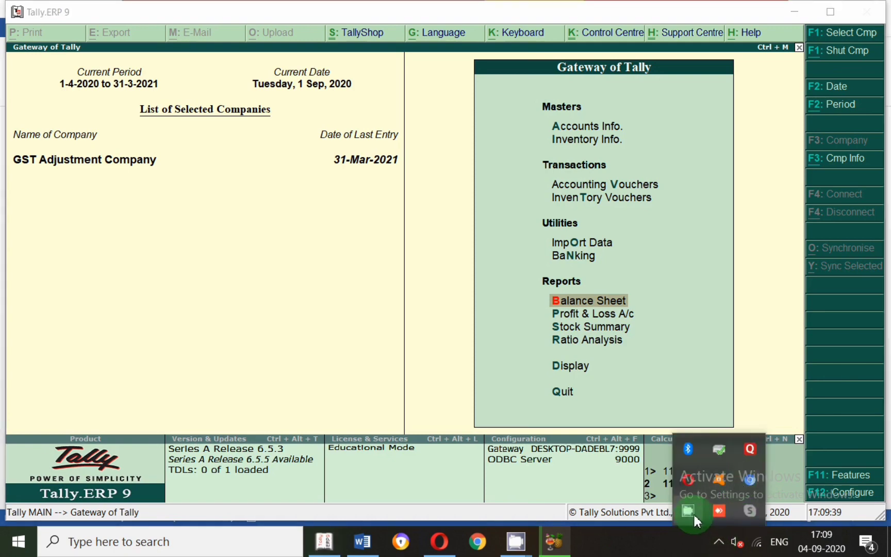
right_click(689, 514)
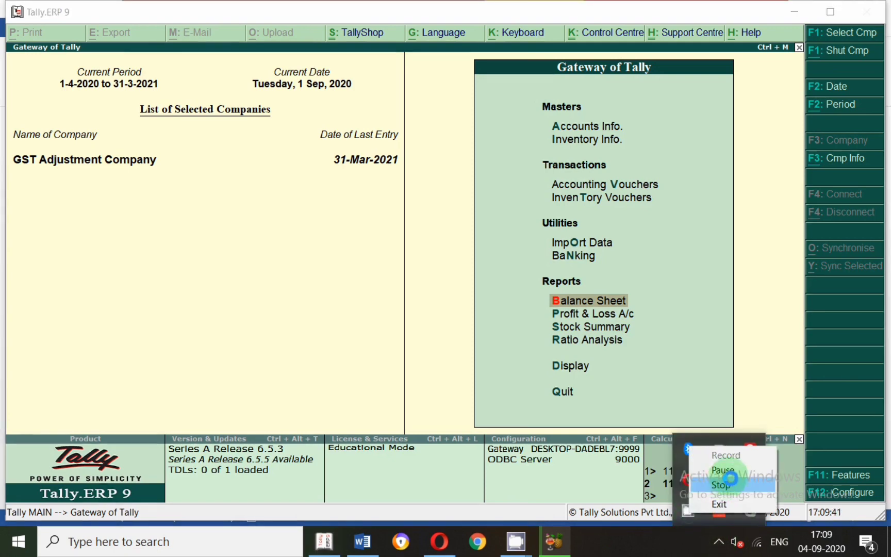